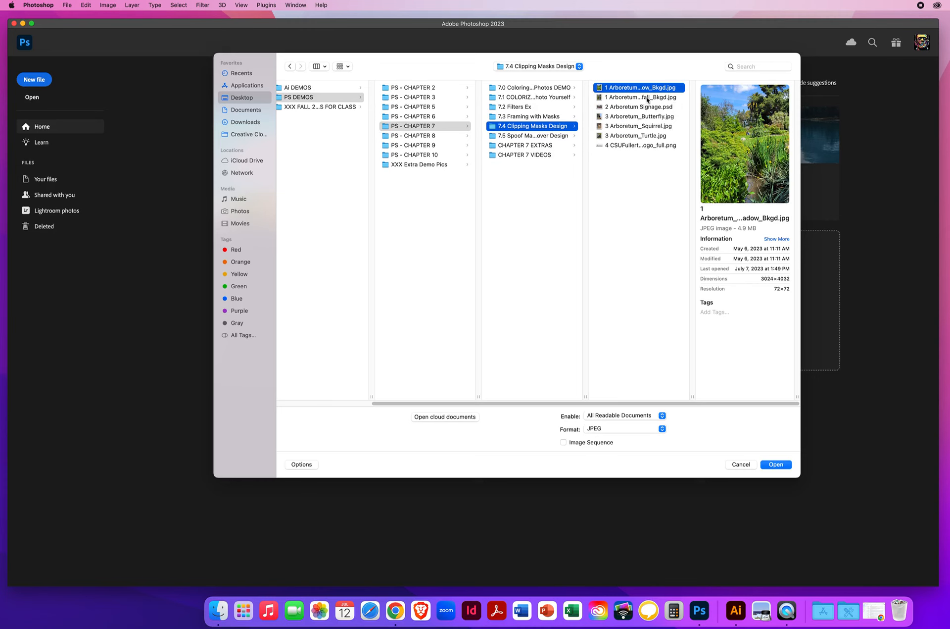
- Open the background photo 1 Arboretum_Meadow_Bkgd.jpg from the 7.4 Clipping Masks Design folder
{"action": "left_click", "coordinate": [647, 98]}
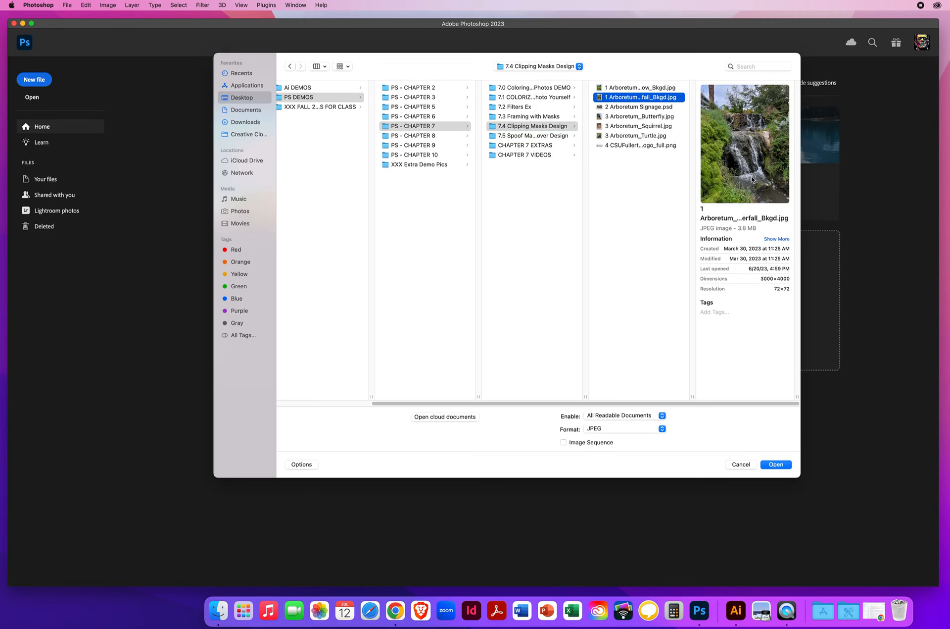
{"action": "left_click", "coordinate": [627, 88]}
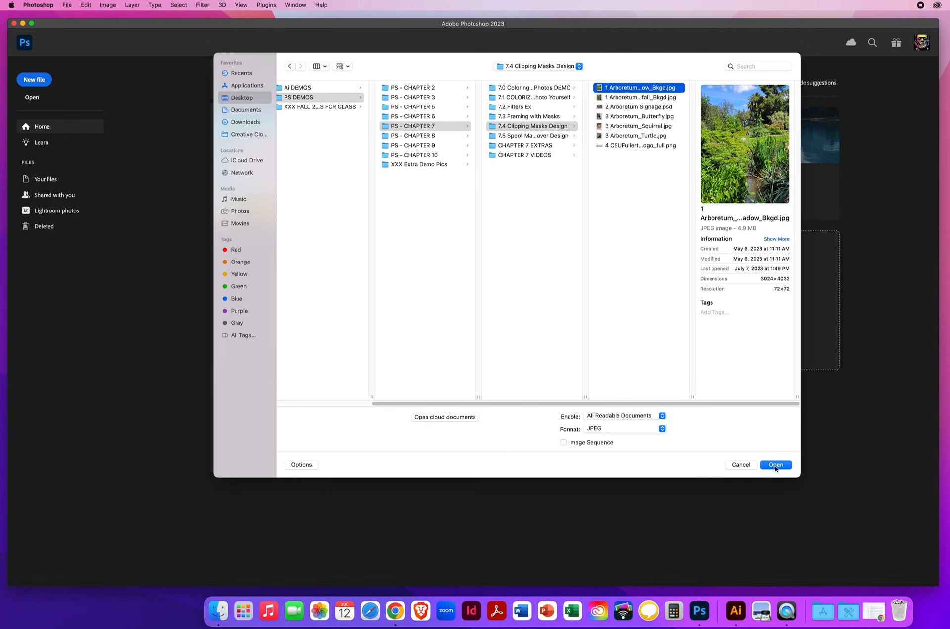
{"action": "left_click", "coordinate": [776, 465]}
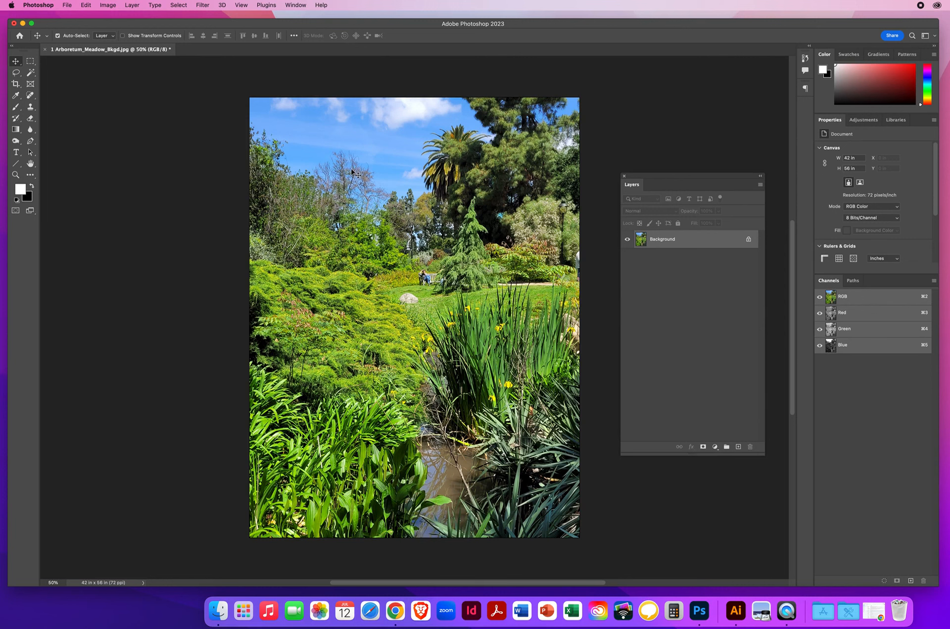
- Open 2 Arboretum Signage.psd from the 7.4 Clipping Masks Design folder as a second document
{"action": "left_click", "coordinate": [69, 6]}
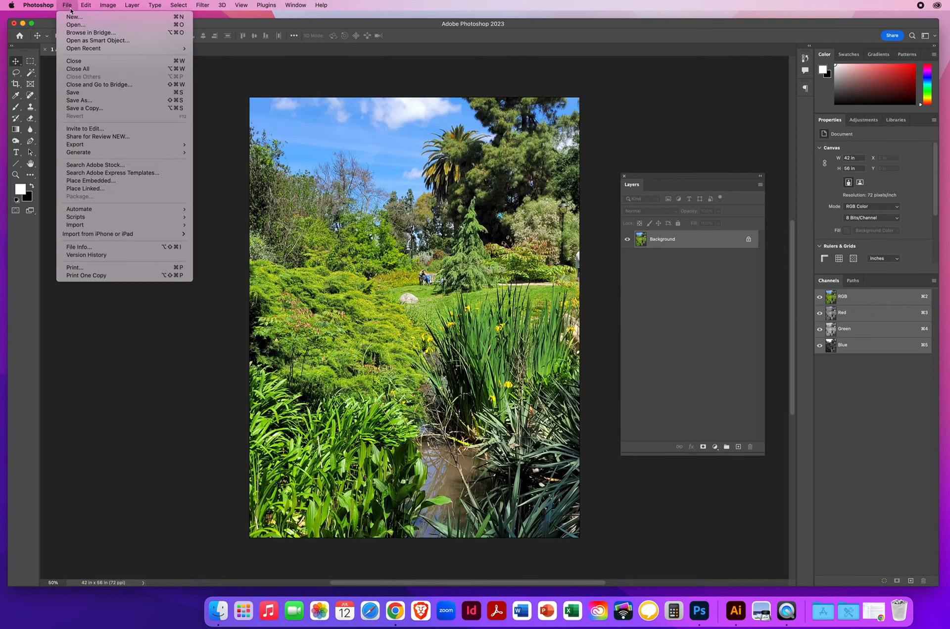
{"action": "left_click", "coordinate": [79, 25]}
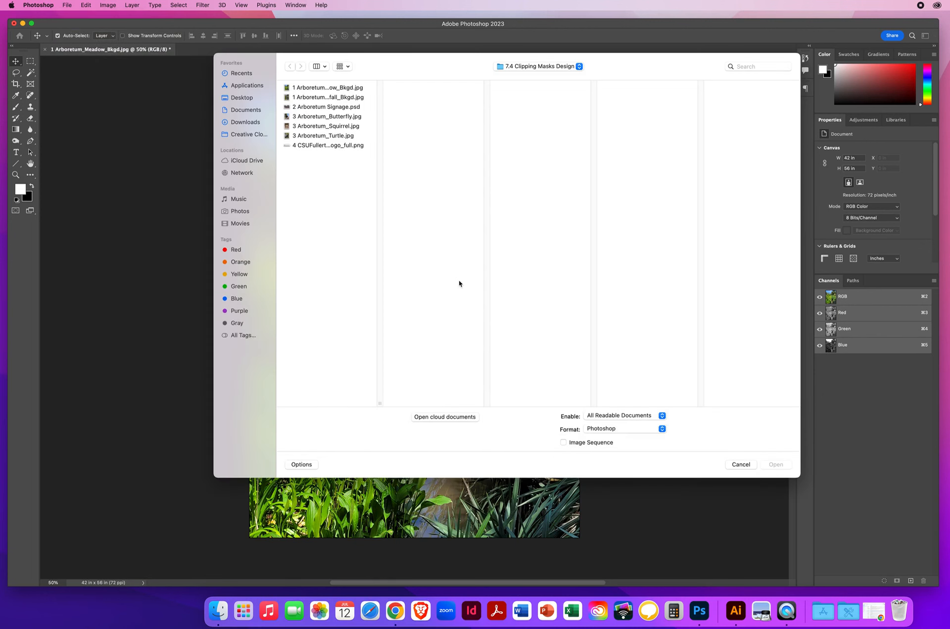
{"action": "left_click", "coordinate": [320, 108]}
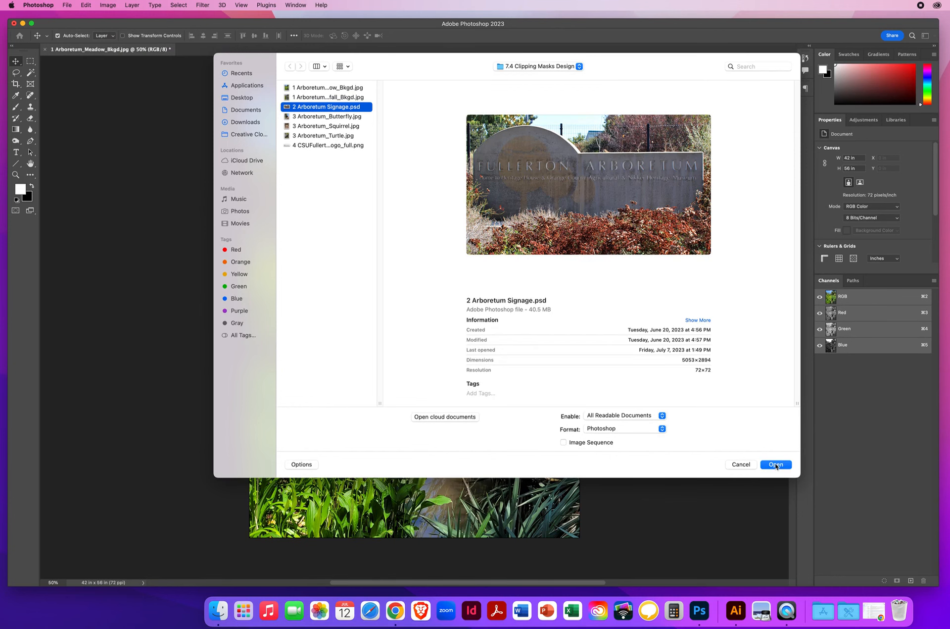
{"action": "left_click", "coordinate": [776, 464]}
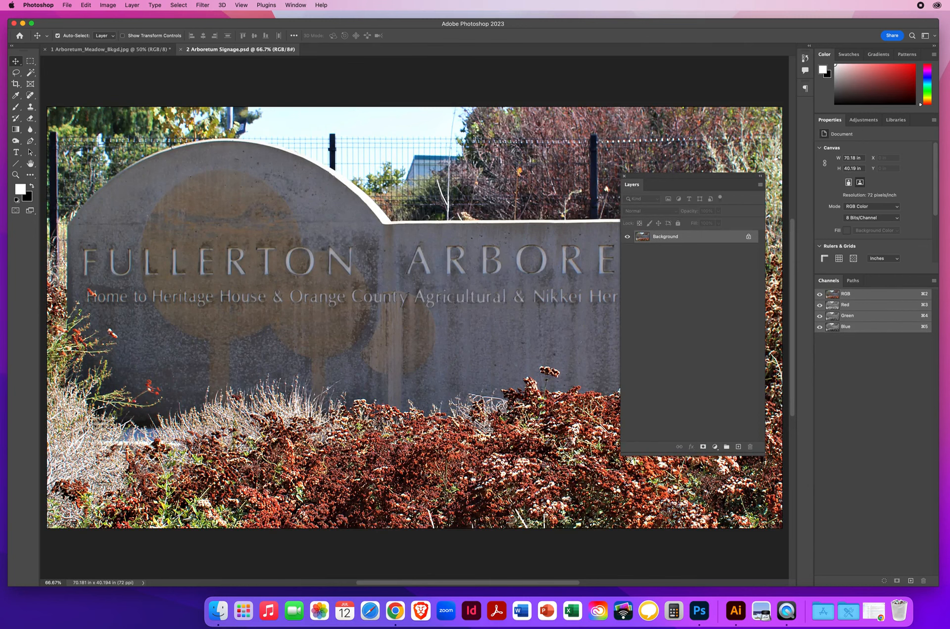
- Shorten the floating Layers panel and display the saved Arboretum Sign Tracing path on the sign photo
{"action": "left_click_drag", "start_coordinate": [656, 177], "coordinate": [655, 174]}
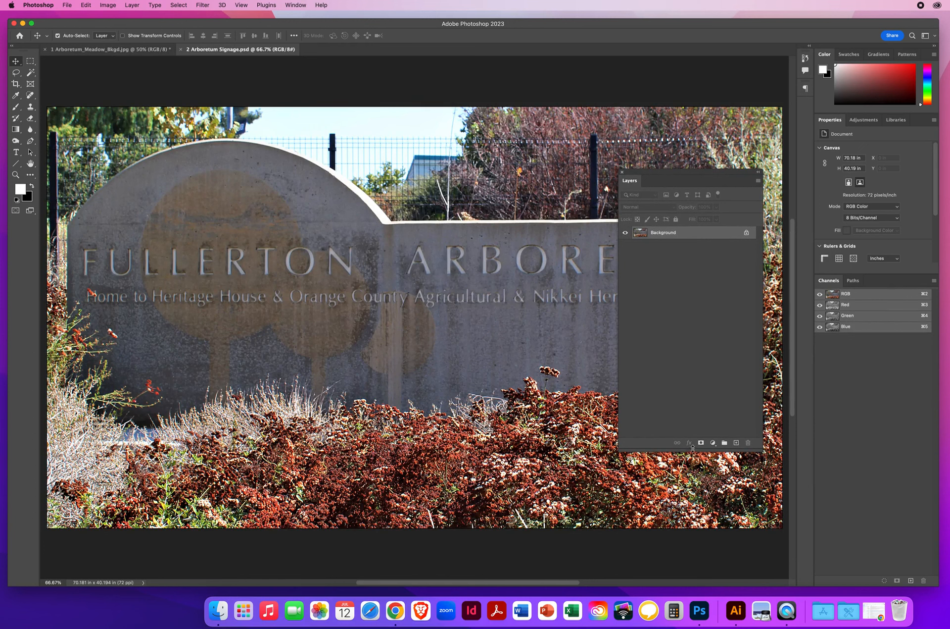
{"action": "left_click_drag", "start_coordinate": [693, 448], "coordinate": [693, 326]}
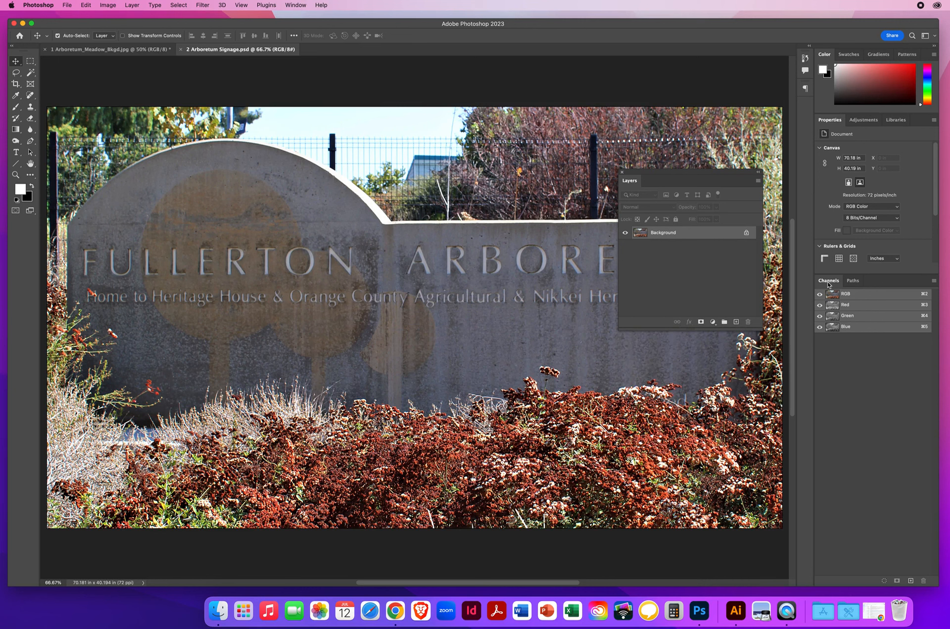
{"action": "left_click", "coordinate": [854, 281]}
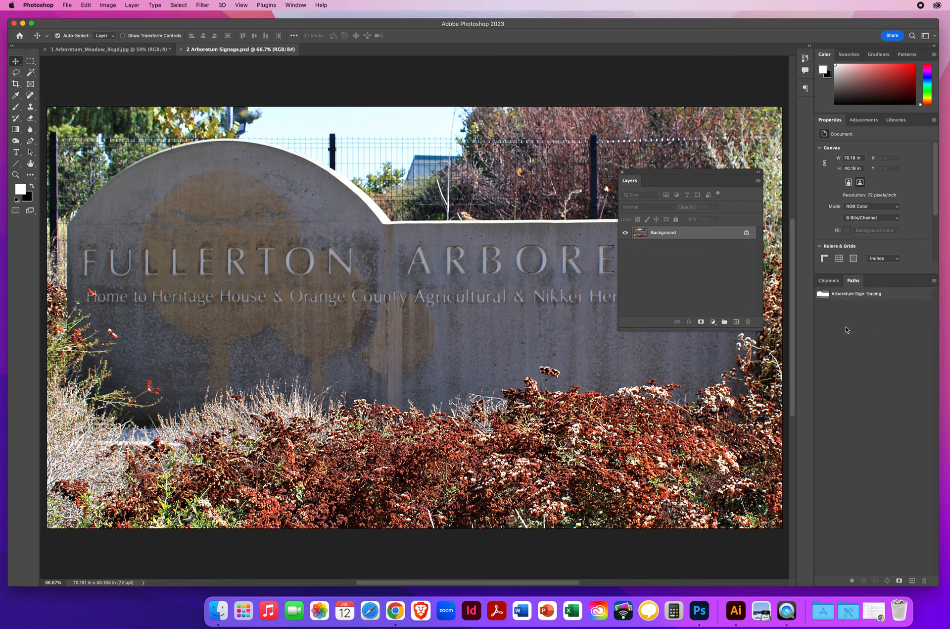
{"action": "left_click", "coordinate": [823, 296]}
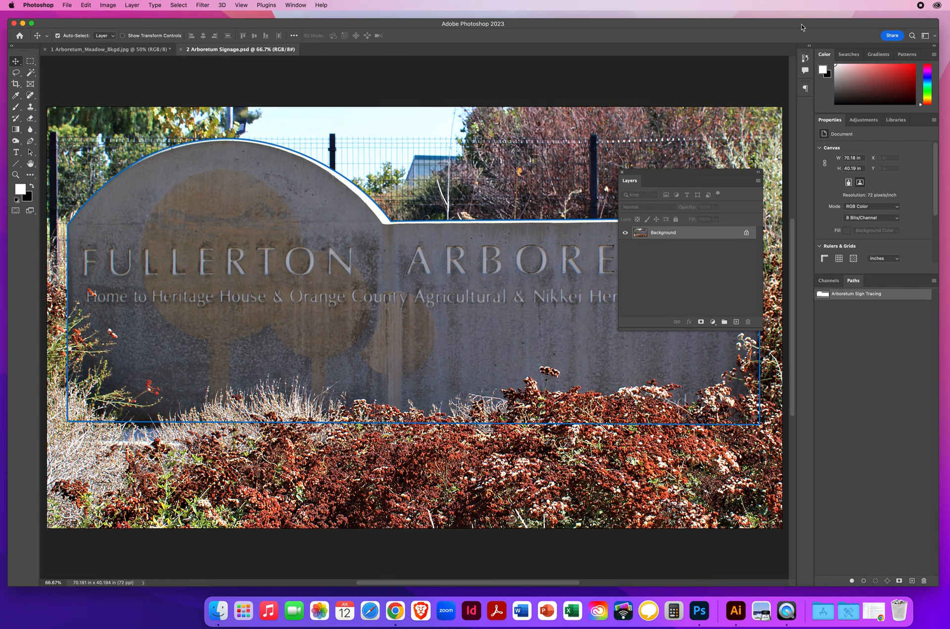
- Convert the Arboretum Sign Tracing path into a new anti-aliased selection with a feather radius of 0 pixels
{"action": "left_click_drag", "start_coordinate": [802, 25], "coordinate": [558, 17]}
{"action": "left_click_drag", "start_coordinate": [665, 177], "coordinate": [658, 111]}
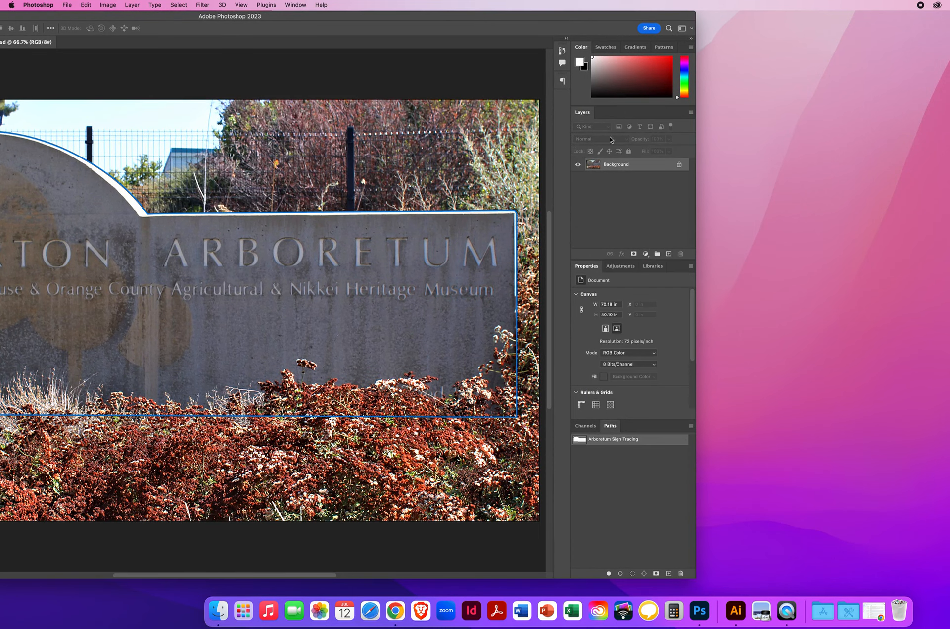
{"action": "left_click_drag", "start_coordinate": [587, 115], "coordinate": [469, 115]}
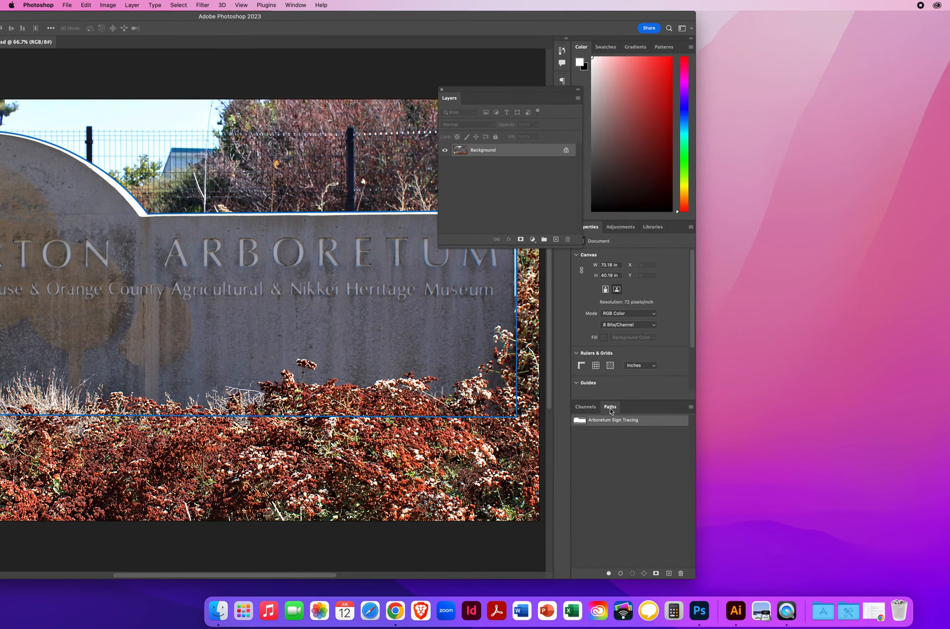
{"action": "left_click", "coordinate": [691, 407]}
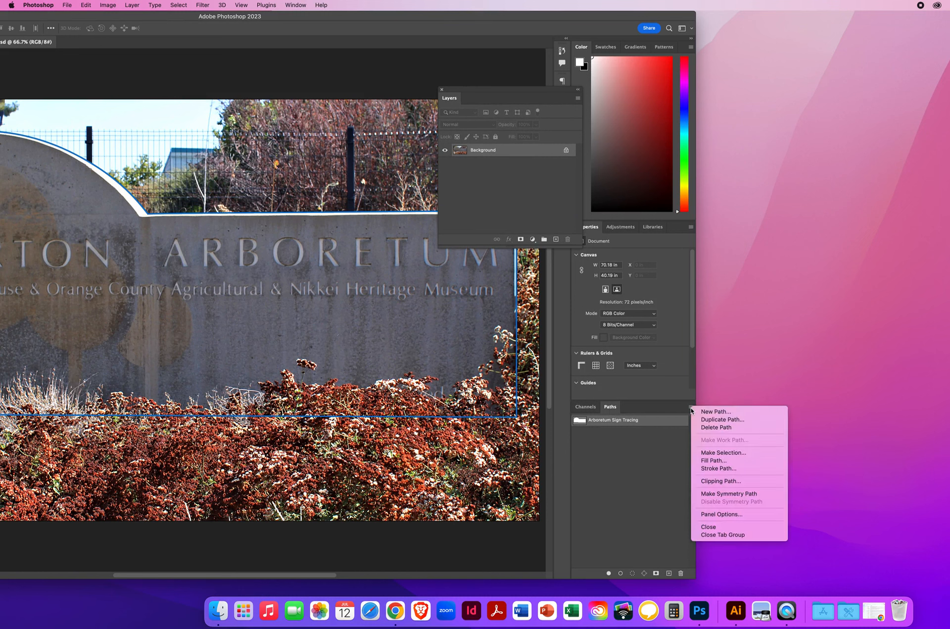
{"action": "left_click", "coordinate": [732, 452]}
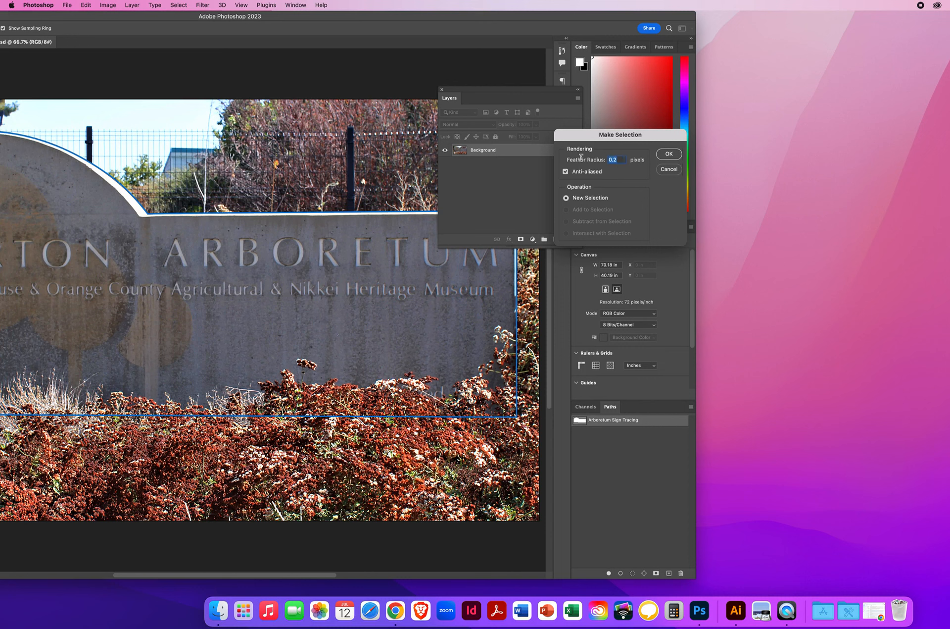
{"action": "type", "text": "0"}
{"action": "left_click", "coordinate": [669, 154]}
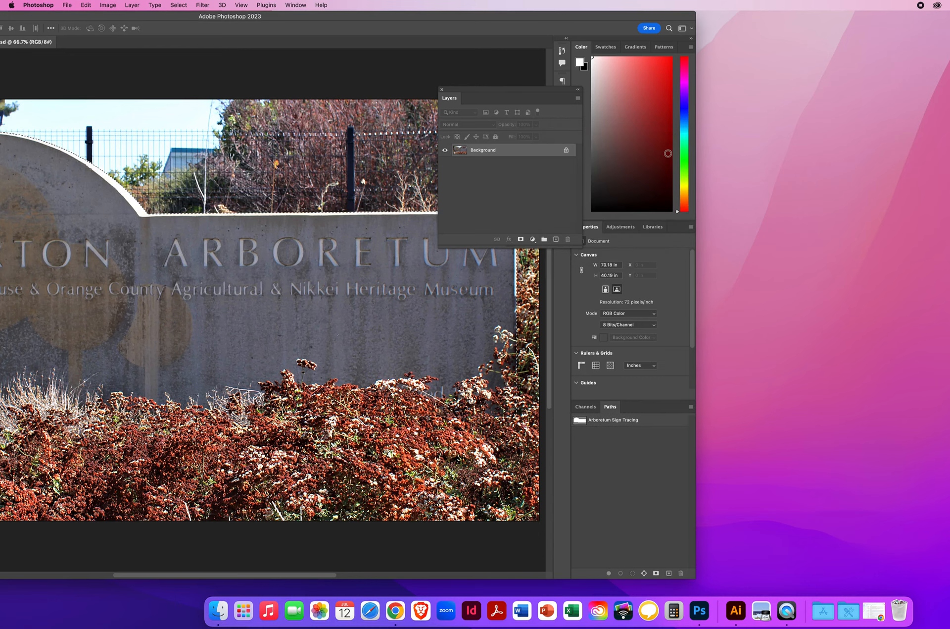
- Copy the selected sign into the 1 Arboretum_Meadow_Bkgd.jpg document, placing it over the lower half of the meadow photo
{"action": "left_click_drag", "start_coordinate": [147, 17], "coordinate": [387, 25]}
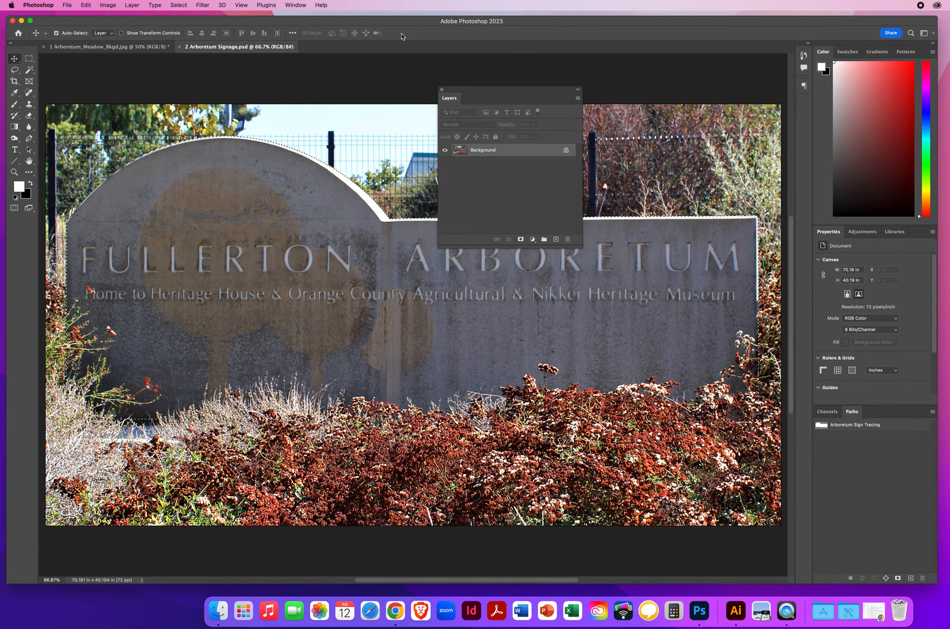
{"action": "left_click_drag", "start_coordinate": [457, 90], "coordinate": [647, 100]}
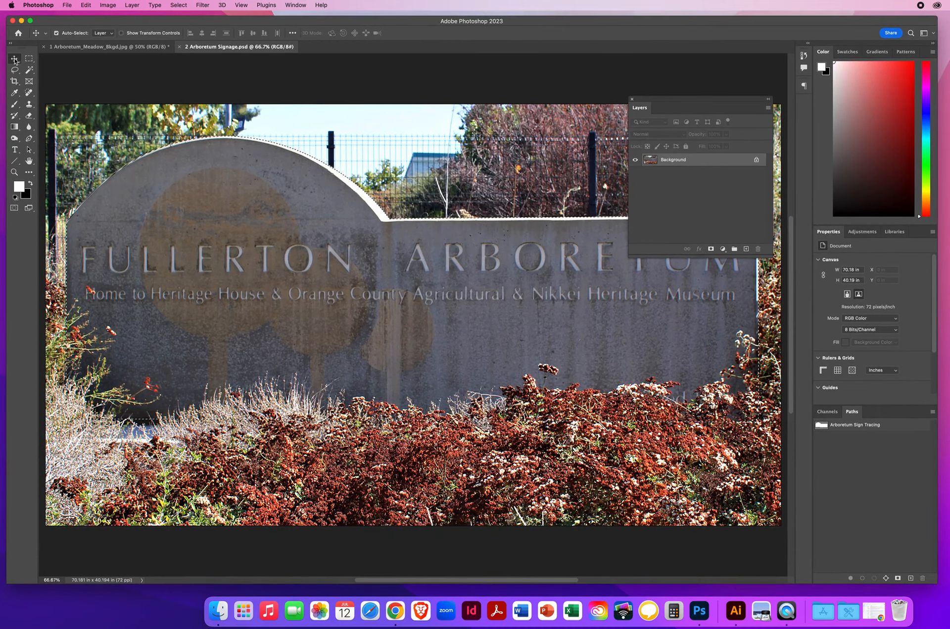
{"action": "left_click_drag", "start_coordinate": [289, 267], "coordinate": [134, 48]}
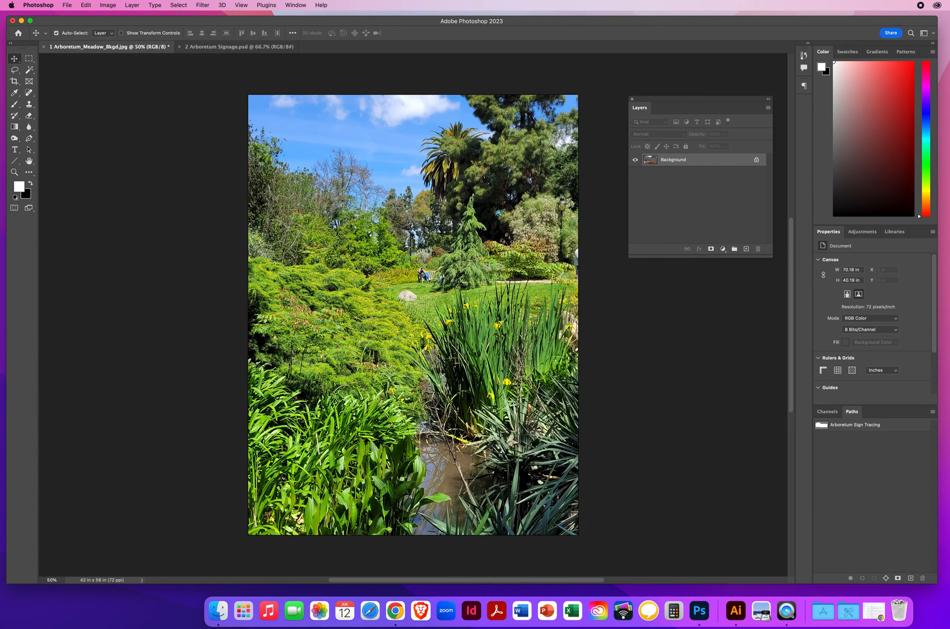
{"action": "left_click_drag", "start_coordinate": [134, 48], "coordinate": [398, 392]}
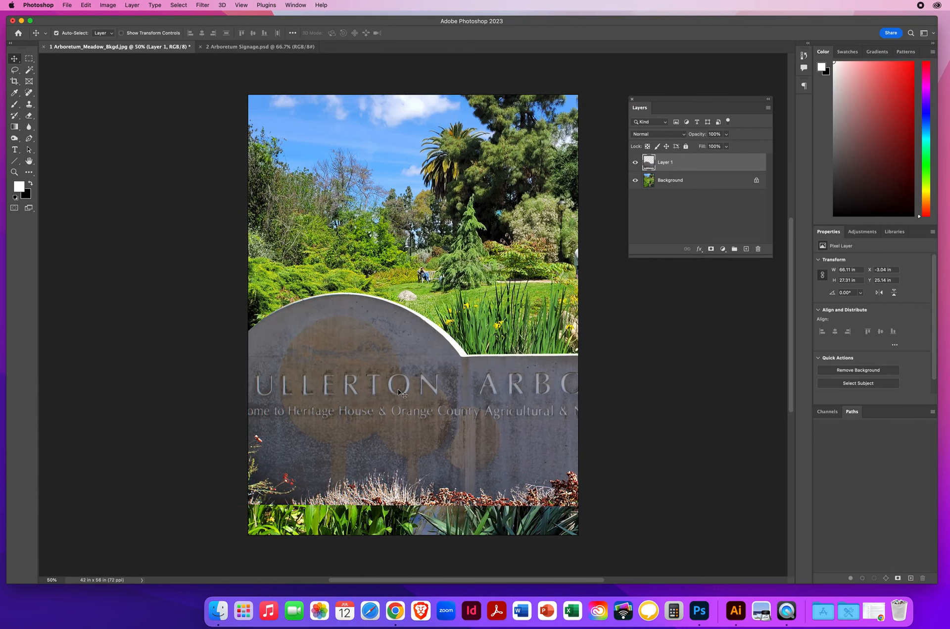
- Scale the sign layer proportionally to about 64% and position it along the photo's lower edge so it spans the full canvas width
{"action": "key", "text": "super+t"}
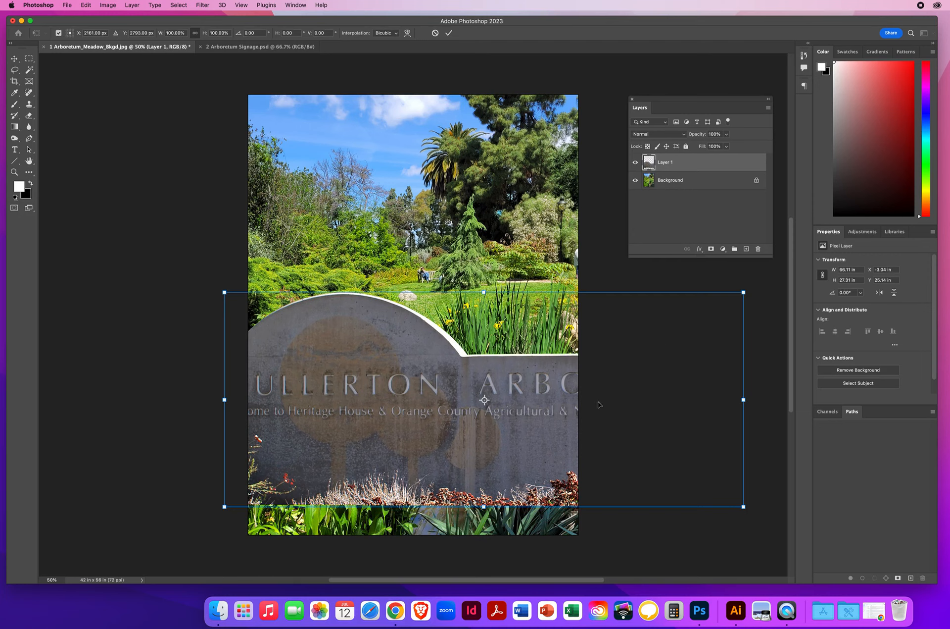
{"action": "left_click_drag", "start_coordinate": [743, 292], "coordinate": [568, 368]}
{"action": "left_click_drag", "start_coordinate": [222, 366], "coordinate": [249, 380]}
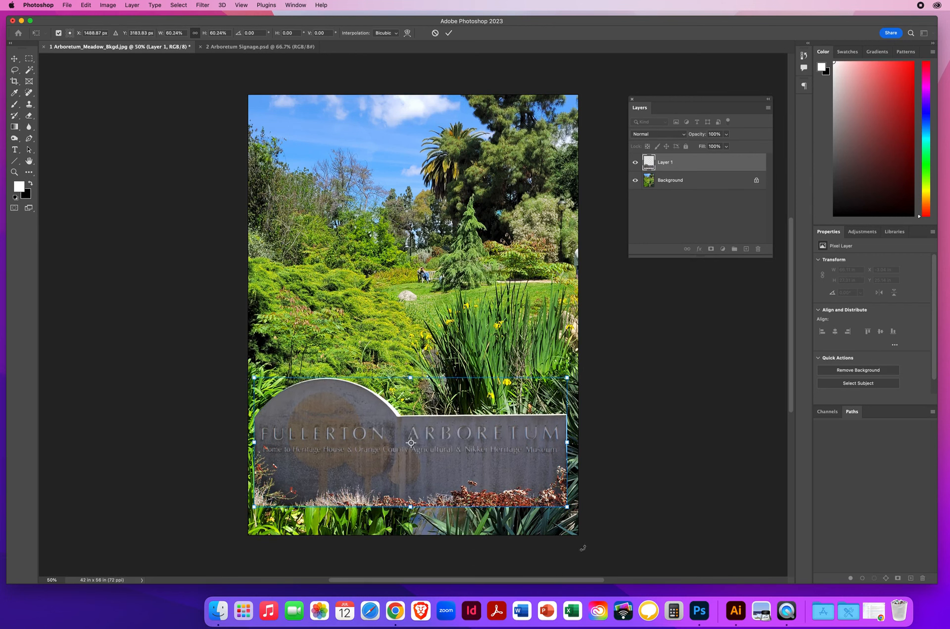
{"action": "left_click_drag", "start_coordinate": [567, 506], "coordinate": [572, 508]}
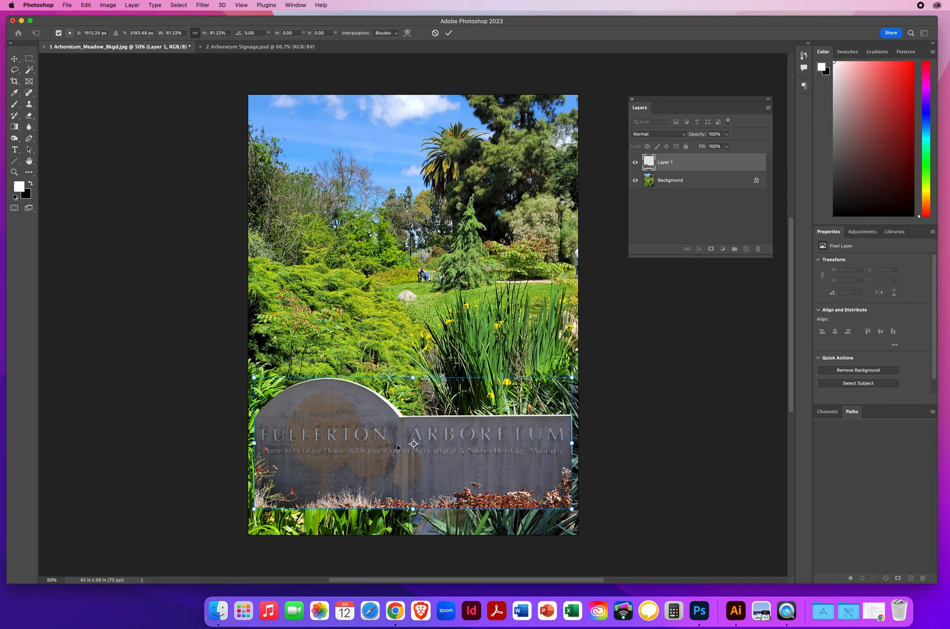
{"action": "left_click_drag", "start_coordinate": [392, 442], "coordinate": [391, 489]}
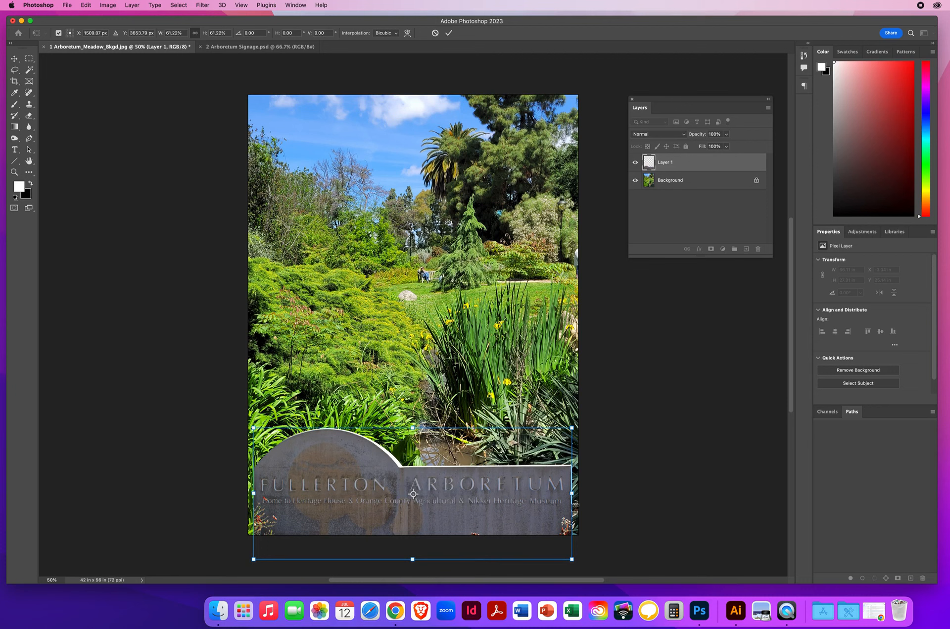
{"action": "left_click_drag", "start_coordinate": [253, 427], "coordinate": [246, 423]}
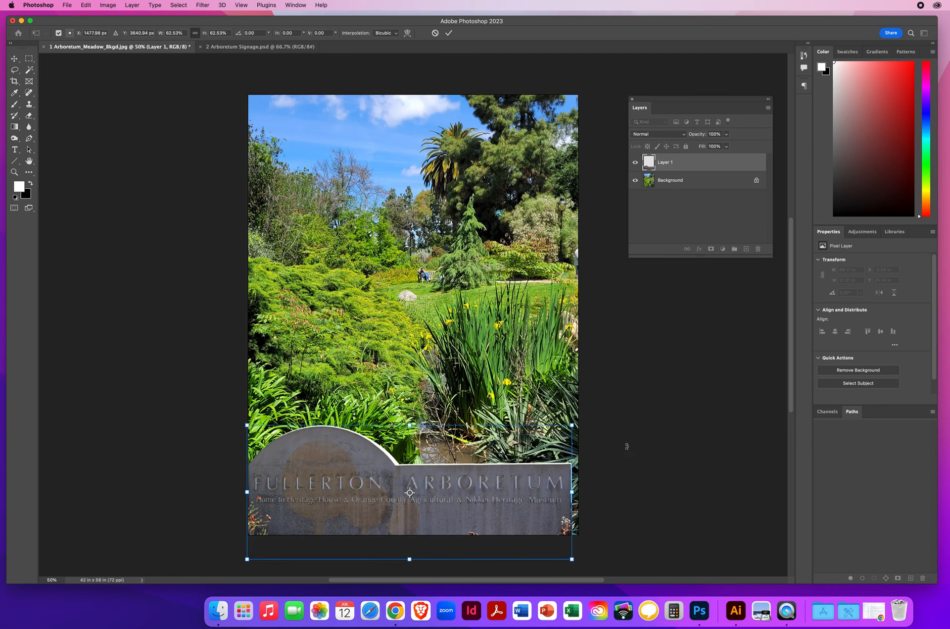
{"action": "left_click_drag", "start_coordinate": [572, 425], "coordinate": [580, 421]}
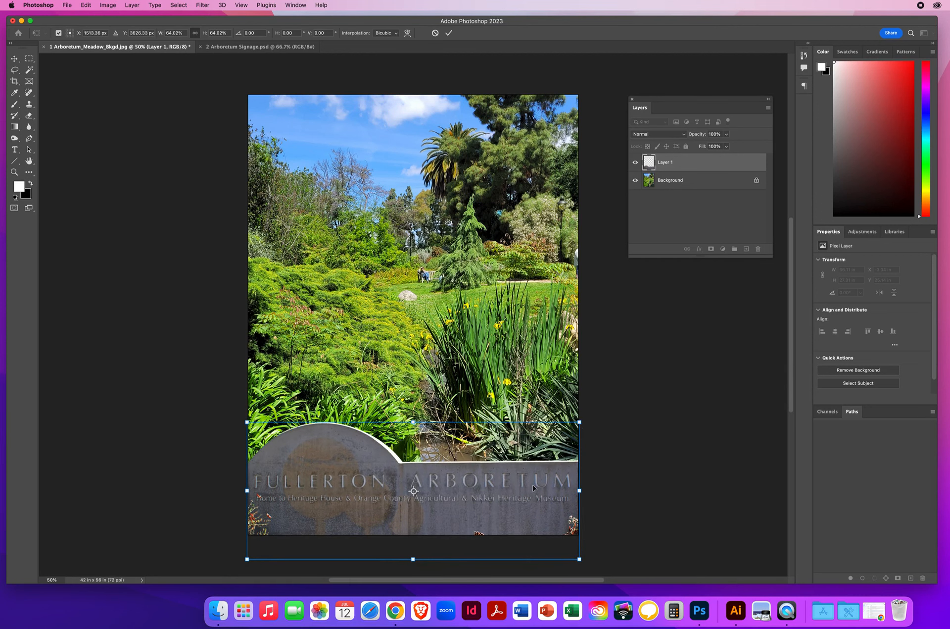
{"action": "key", "text": "Return"}
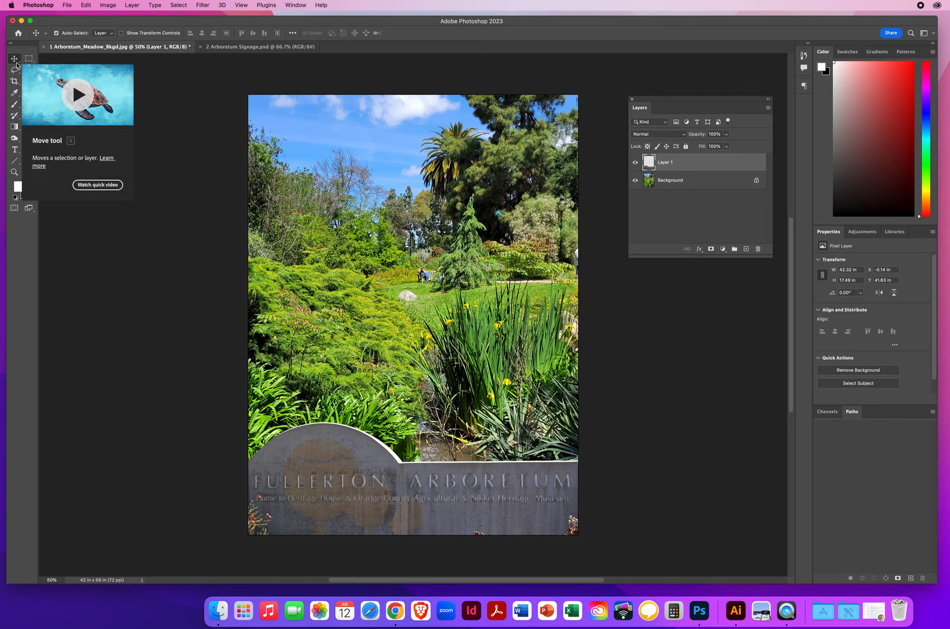
- Nudge the sign layer straight down to a Y position of about 44.46 in, pushing most of the foreground bushes off the canvas
{"action": "key", "text": "Down"}
{"action": "key", "text": "Down"}
{"action": "key", "text": "Down"}
{"action": "key", "text": "Down"}
{"action": "key", "text": "Down"}
{"action": "key", "text": "Down"}
{"action": "key", "text": "Down"}
{"action": "key", "text": "Down"}
{"action": "key", "text": "Down"}
{"action": "key", "text": "Down"}
{"action": "key", "text": "Down"}
{"action": "key", "text": "Down"}
{"action": "key", "text": "Down"}
{"action": "key", "text": "Down"}
{"action": "key", "text": "Down"}
{"action": "key", "text": "Down"}
{"action": "key", "text": "Down"}
{"action": "key", "text": "Down"}
{"action": "key", "text": "Down"}
{"action": "key", "text": "Down"}
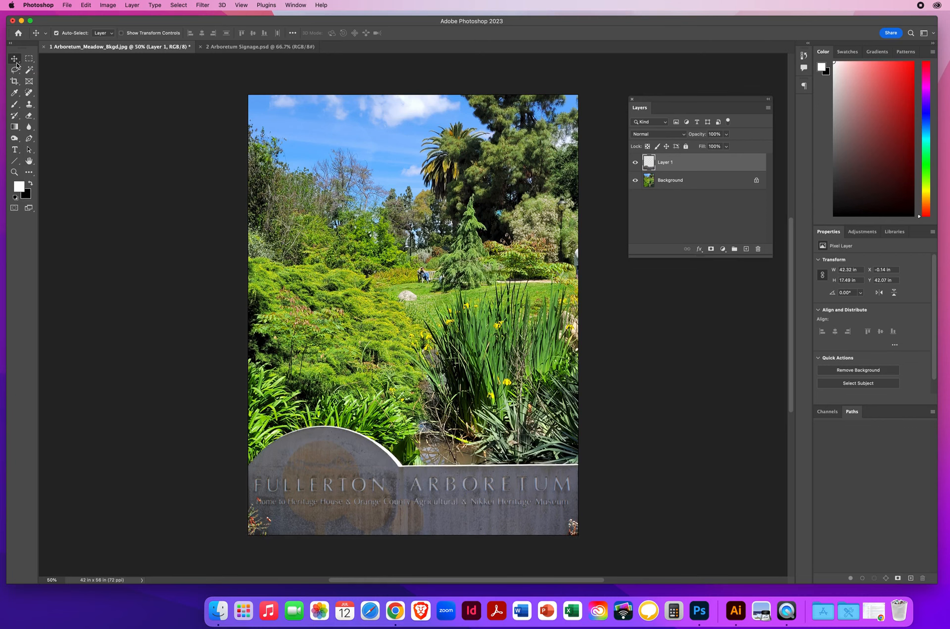
{"action": "key", "text": "Down"}
{"action": "key", "text": "Down"}
{"action": "key", "text": "Down"}
{"action": "key", "text": "Down"}
{"action": "key", "text": "Down"}
{"action": "key", "text": "Down"}
{"action": "key", "text": "Down"}
{"action": "key", "text": "Down"}
{"action": "key", "text": "Down"}
{"action": "key", "text": "Down"}
{"action": "key", "text": "Down"}
{"action": "key", "text": "Down"}
{"action": "key", "text": "Down"}
{"action": "key", "text": "Down"}
{"action": "key", "text": "Down"}
{"action": "key", "text": "Down"}
{"action": "key", "text": "Down"}
{"action": "key", "text": "Down"}
{"action": "key", "text": "Down"}
{"action": "key", "text": "Down"}
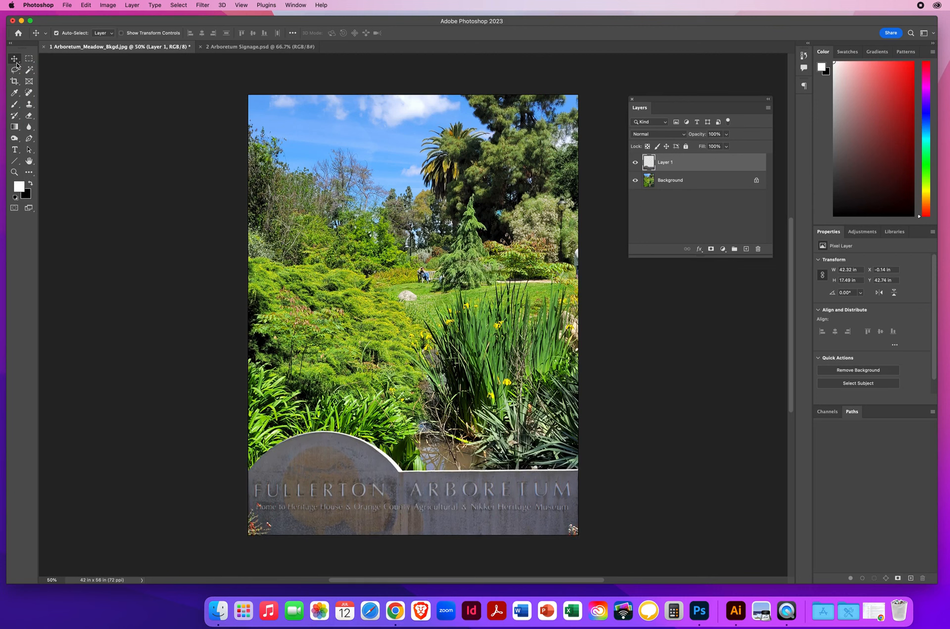
{"action": "key", "text": "Down"}
{"action": "key", "text": "Down"}
{"action": "key", "text": "Down"}
{"action": "key", "text": "Down"}
{"action": "key", "text": "Down"}
{"action": "key", "text": "Down"}
{"action": "key", "text": "Down"}
{"action": "key", "text": "Down"}
{"action": "key", "text": "Down"}
{"action": "key", "text": "Down"}
{"action": "key", "text": "Down"}
{"action": "key", "text": "Down"}
{"action": "key", "text": "Down"}
{"action": "key", "text": "Down"}
{"action": "key", "text": "Down"}
{"action": "key", "text": "Down"}
{"action": "key", "text": "Down"}
{"action": "key", "text": "Down"}
{"action": "key", "text": "Down"}
{"action": "key", "text": "Down"}
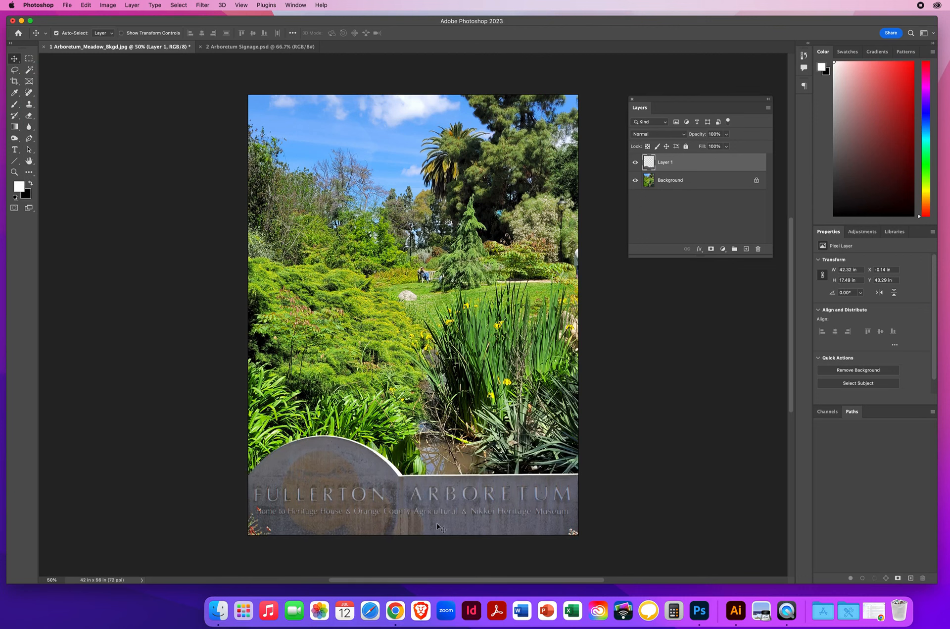
{"action": "key", "text": "Down"}
{"action": "key", "text": "Down"}
{"action": "key", "text": "Down"}
{"action": "key", "text": "Down"}
{"action": "key", "text": "Down"}
{"action": "key", "text": "Down"}
{"action": "key", "text": "Down"}
{"action": "key", "text": "Down"}
{"action": "key", "text": "Down"}
{"action": "key", "text": "Down"}
{"action": "key", "text": "Down"}
{"action": "key", "text": "Down"}
{"action": "key", "text": "Down"}
{"action": "key", "text": "Down"}
{"action": "key", "text": "Down"}
{"action": "key", "text": "Down"}
{"action": "key", "text": "Down"}
{"action": "key", "text": "Down"}
{"action": "key", "text": "Down"}
{"action": "key", "text": "Down"}
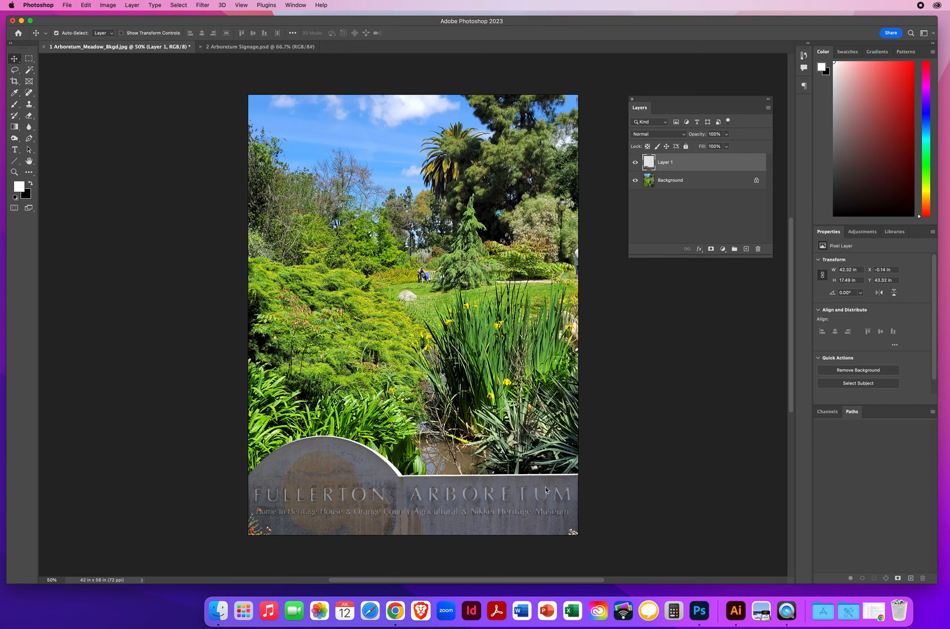
{"action": "key", "text": "Down"}
{"action": "key", "text": "Down"}
{"action": "key", "text": "Down"}
{"action": "key", "text": "Down"}
{"action": "key", "text": "Down"}
{"action": "key", "text": "Down"}
{"action": "key", "text": "Down"}
{"action": "key", "text": "Down"}
{"action": "key", "text": "Down"}
{"action": "key", "text": "Down"}
{"action": "key", "text": "Down"}
{"action": "key", "text": "Down"}
{"action": "key", "text": "Down"}
{"action": "key", "text": "Down"}
{"action": "key", "text": "Down"}
{"action": "key", "text": "Down"}
{"action": "key", "text": "Down"}
{"action": "key", "text": "Down"}
{"action": "key", "text": "Down"}
{"action": "key", "text": "Down"}
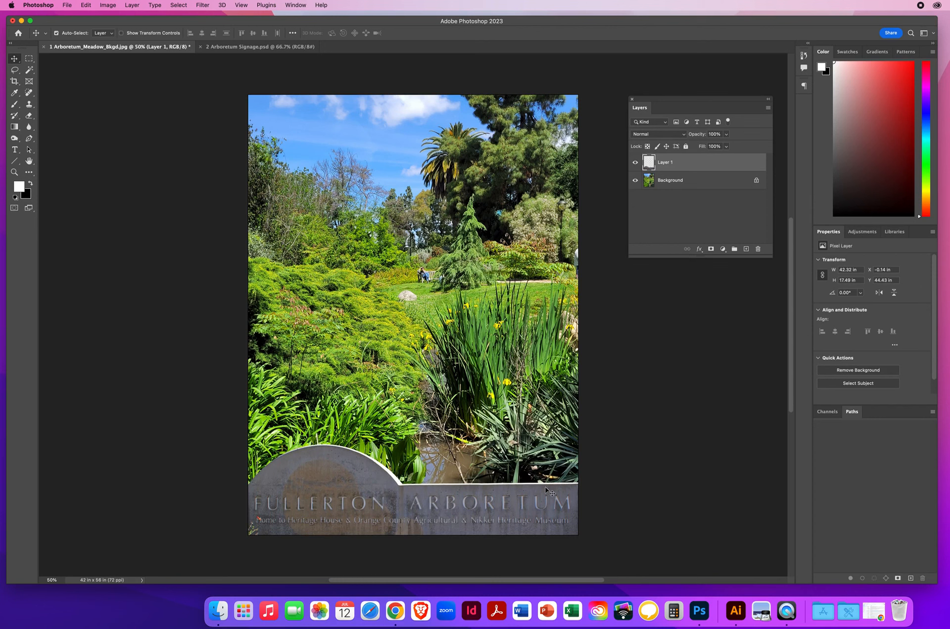
{"action": "key", "text": "Down"}
{"action": "key", "text": "Down"}
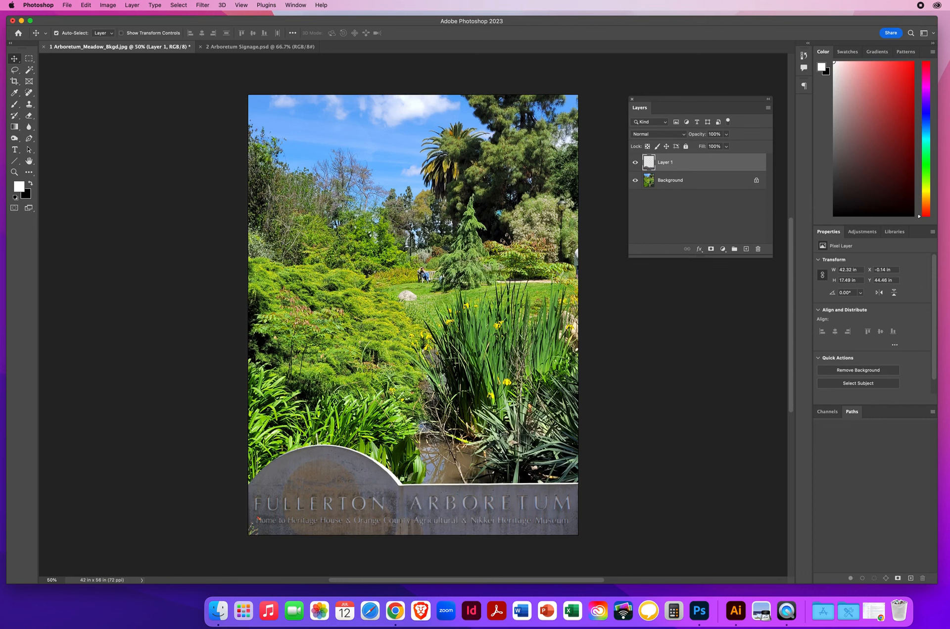
- Close the 2 Arboretum Signage.psd document and return to the meadow composition
{"action": "left_click", "coordinate": [218, 49]}
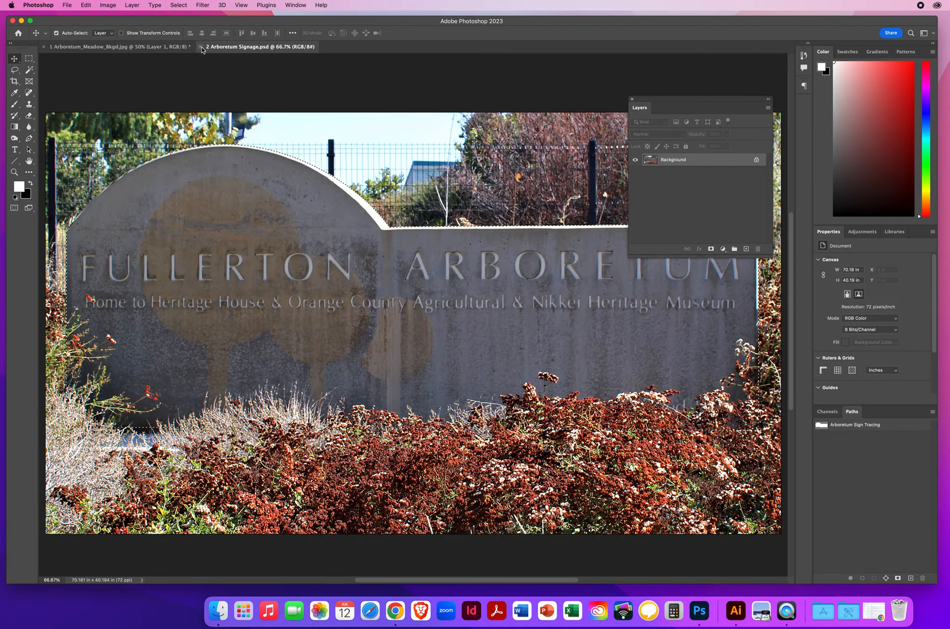
{"action": "left_click", "coordinate": [201, 47]}
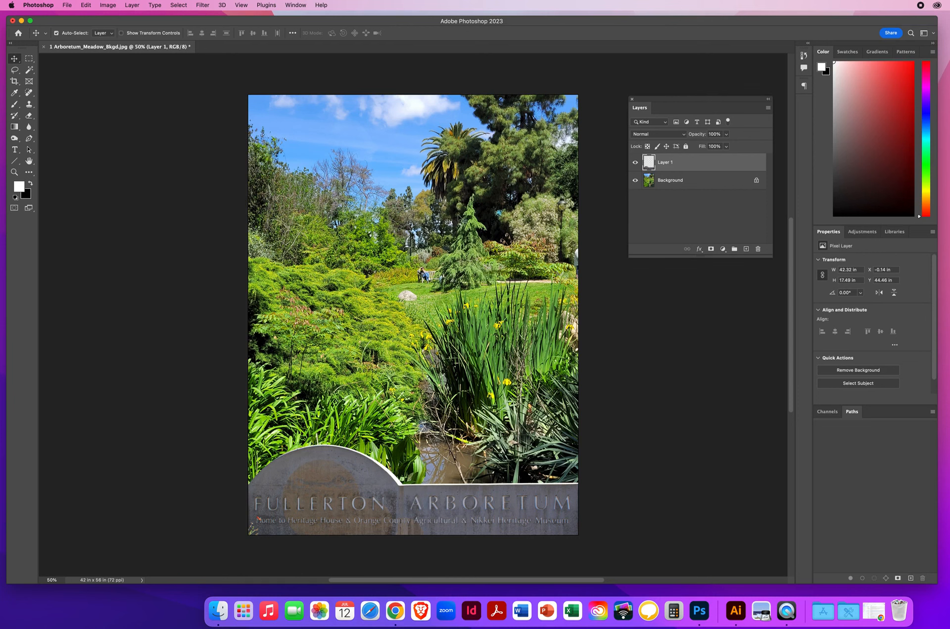
- Open the 3 Arboretum_Butterfly.jpg photo from the 7.4 Clipping Masks Design folder
{"action": "left_click", "coordinate": [68, 6]}
{"action": "left_click", "coordinate": [72, 25]}
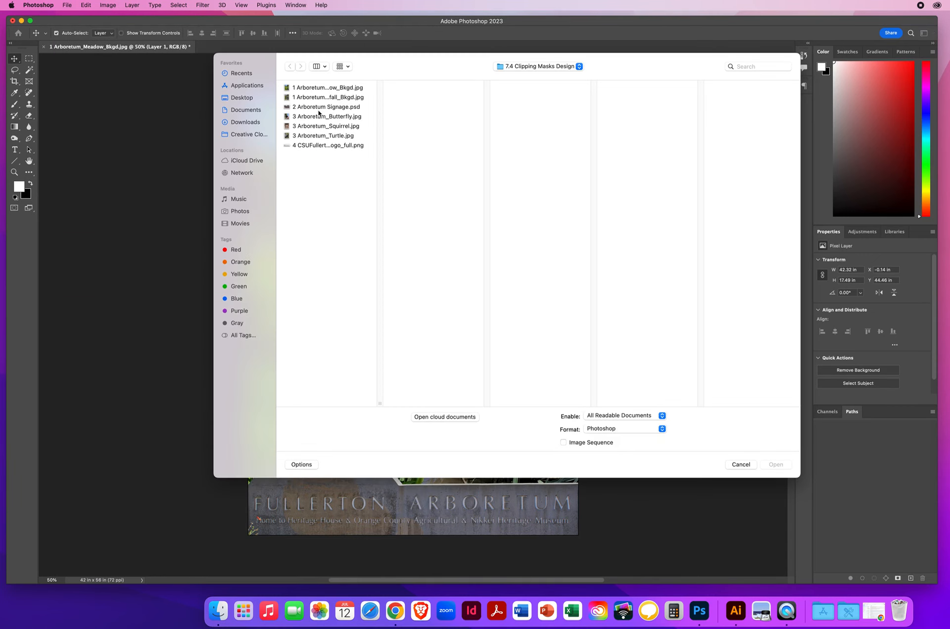
{"action": "left_click", "coordinate": [306, 117]}
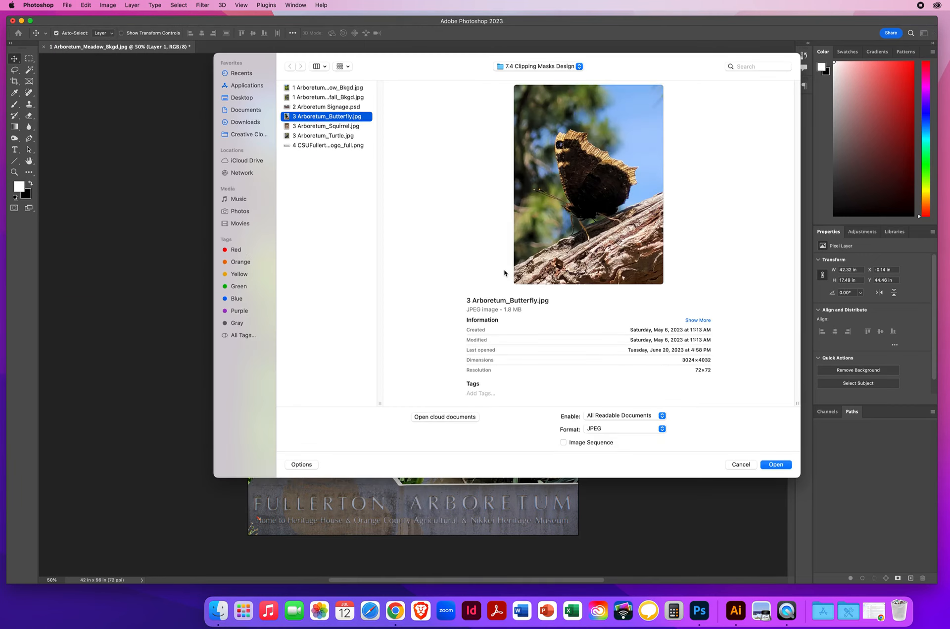
{"action": "left_click", "coordinate": [775, 464]}
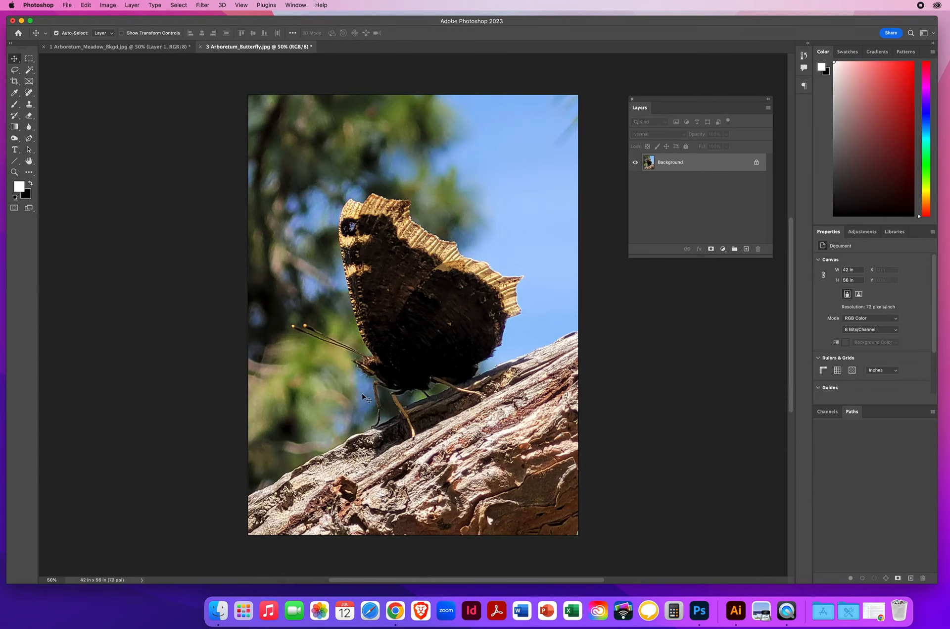
- Make a circular selection about 29.4 in across and position it around the butterfly
{"action": "left_click", "coordinate": [29, 59]}
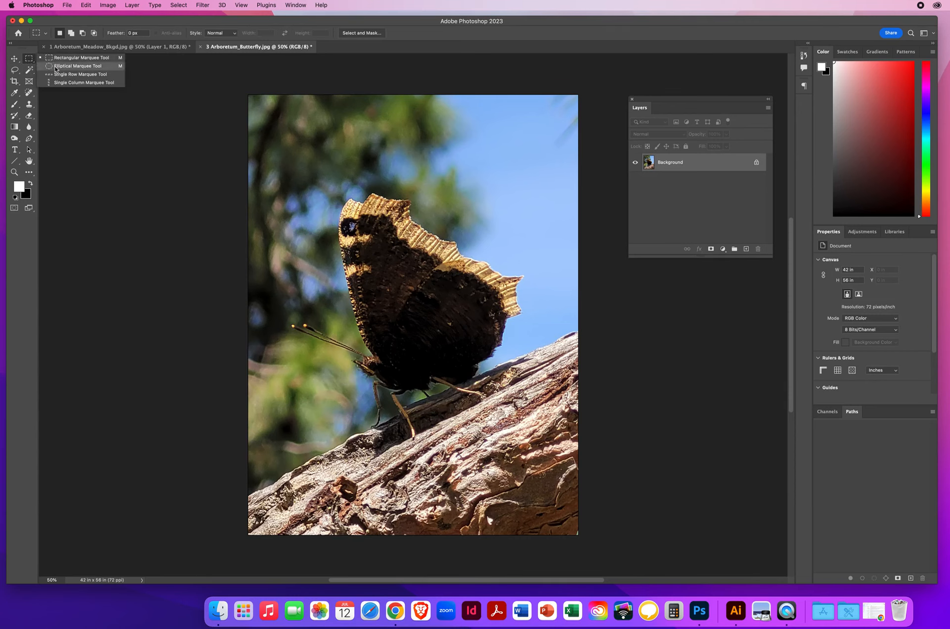
{"action": "left_click", "coordinate": [56, 66]}
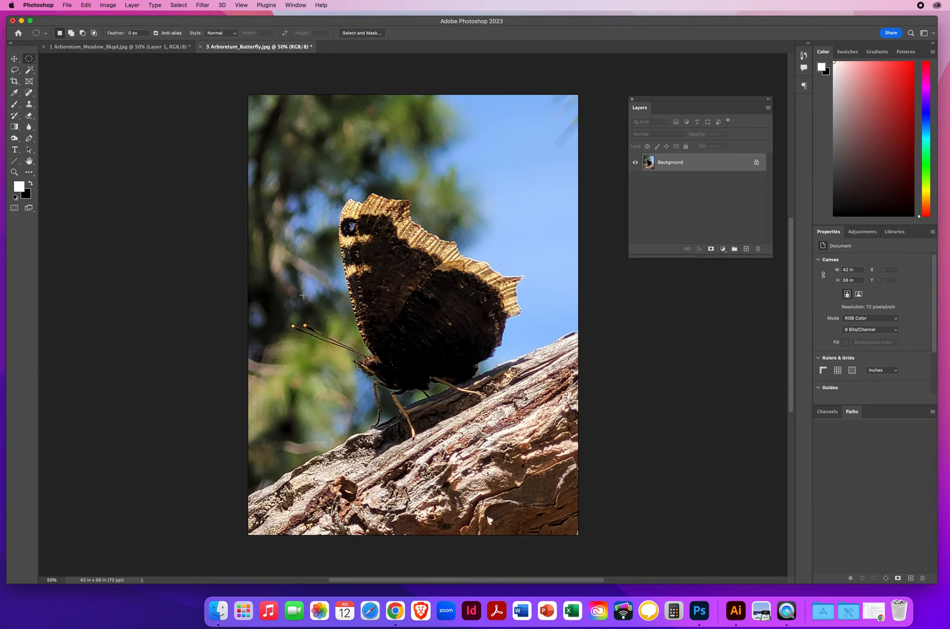
{"action": "left_click_drag", "start_coordinate": [270, 173], "coordinate": [565, 402]}
{"action": "left_click_drag", "start_coordinate": [383, 284], "coordinate": [411, 324]}
- Move the selected butterfly circle into the 1 Arboretum_Meadow_Bkgd.jpg document, over the upper part of the meadow photo
{"action": "left_click", "coordinate": [15, 59]}
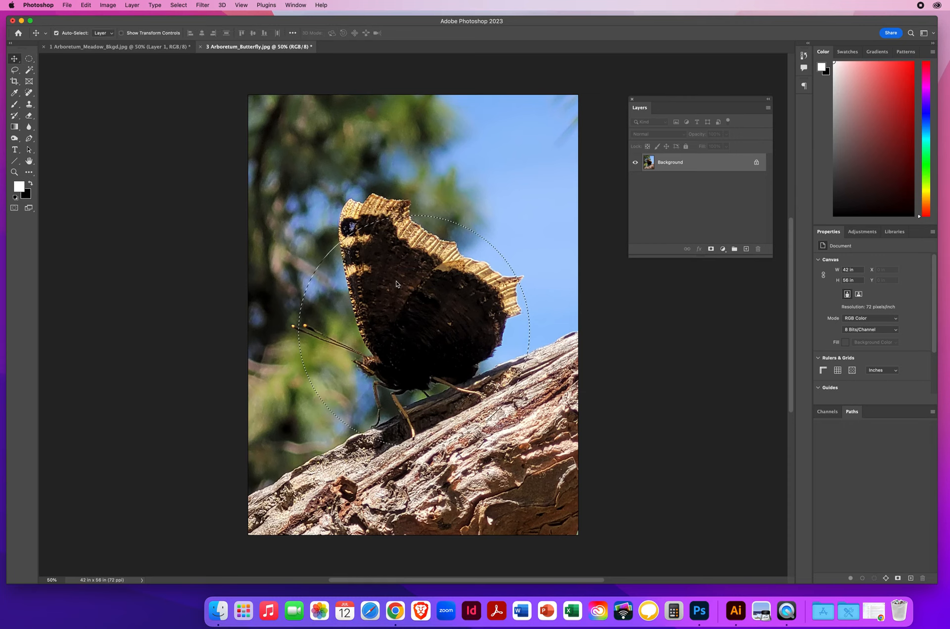
{"action": "left_click_drag", "start_coordinate": [396, 283], "coordinate": [376, 261]}
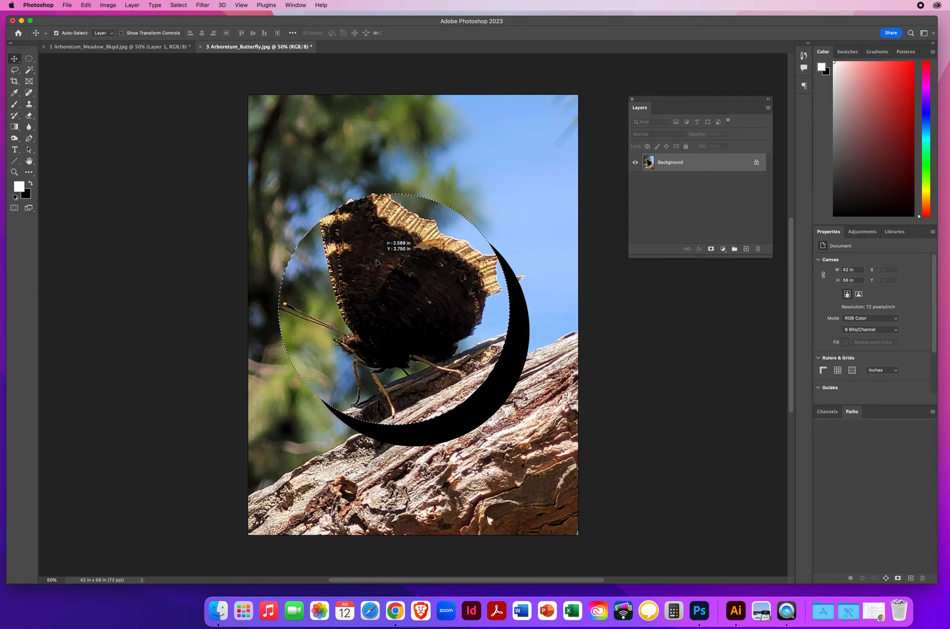
{"action": "left_click_drag", "start_coordinate": [376, 261], "coordinate": [145, 48]}
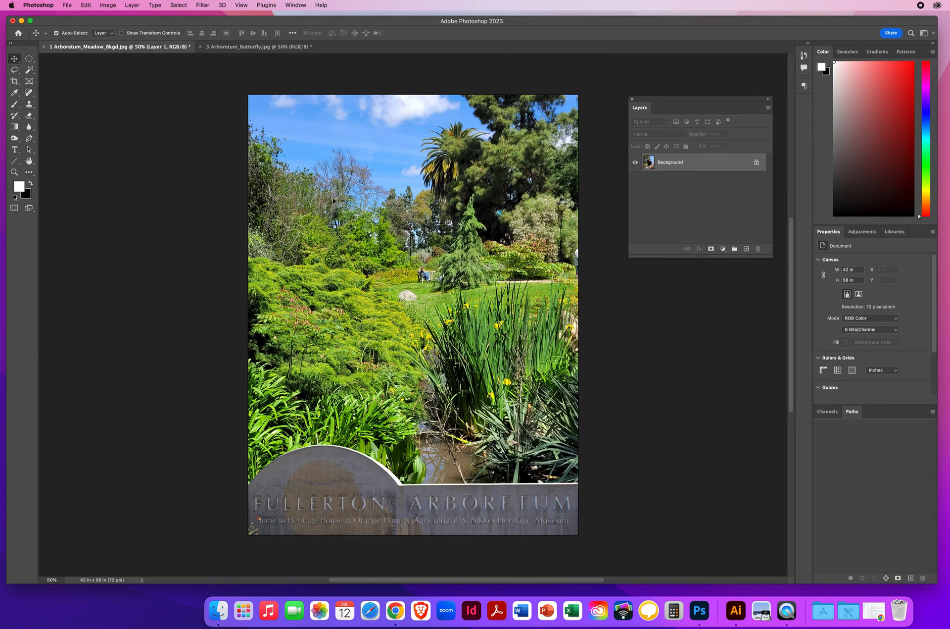
{"action": "left_click_drag", "start_coordinate": [334, 200], "coordinate": [338, 211]}
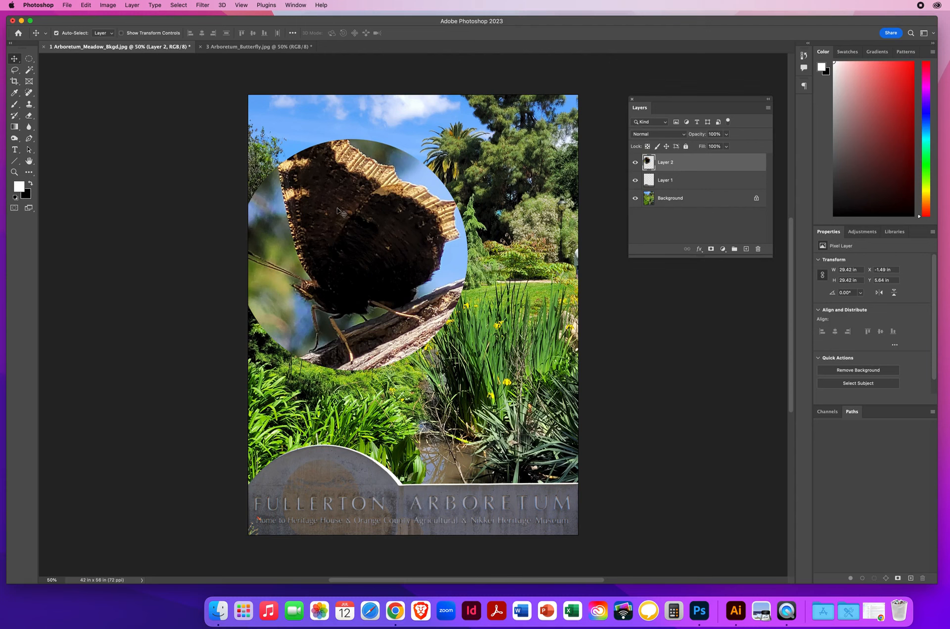
- Scale the butterfly circle proportionally to about 12.24 in across and place it over the trees at the meadow's upper left
{"action": "key", "text": "super+t"}
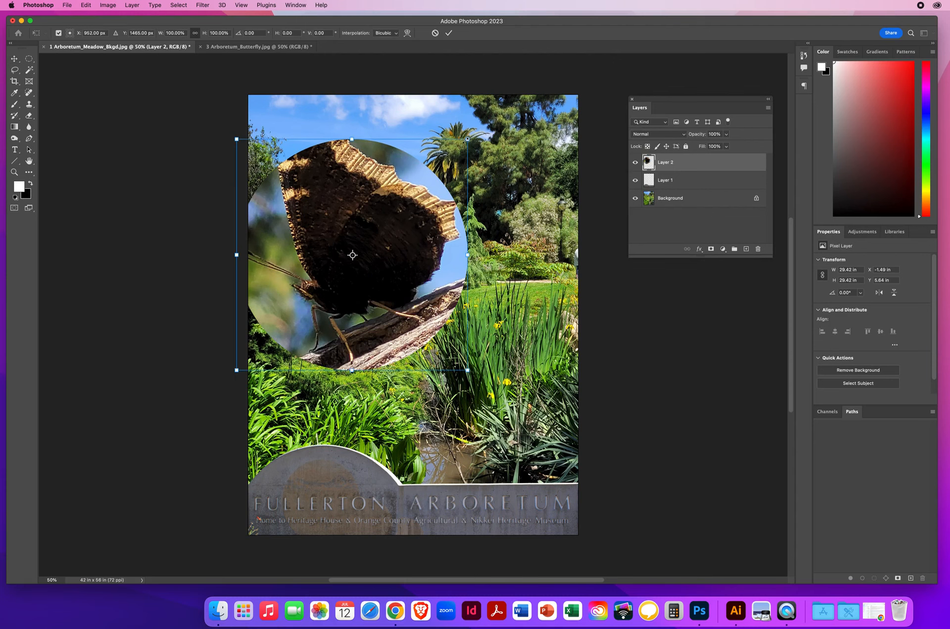
{"action": "left_click_drag", "start_coordinate": [467, 138], "coordinate": [333, 273]}
{"action": "left_click_drag", "start_coordinate": [296, 309], "coordinate": [332, 198]}
{"action": "key", "text": "Return"}
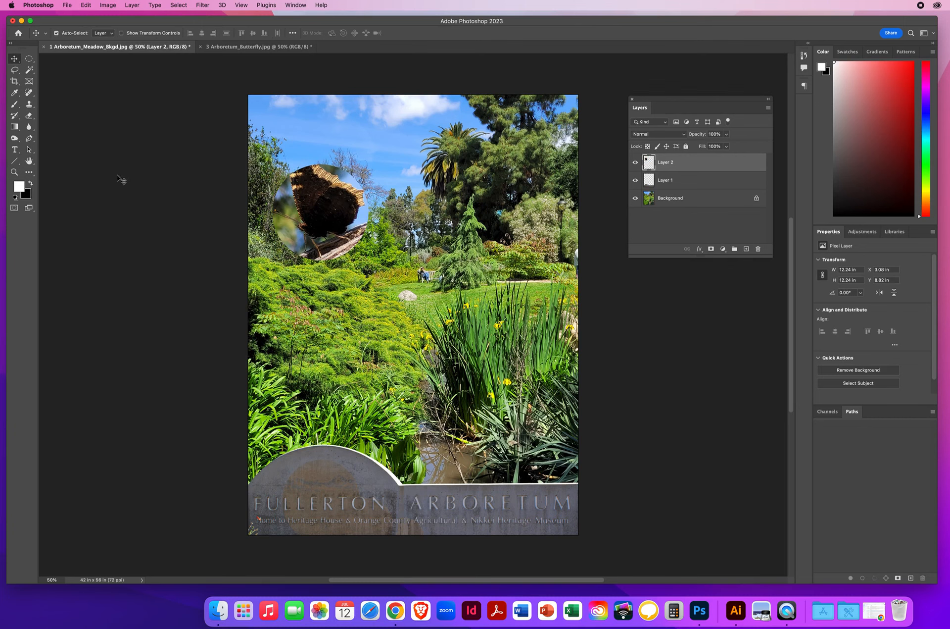
- Inspect the butterfly circle up close and move it up against the sky to about X 4.47 in, Y 4.17 in
{"action": "left_click", "coordinate": [15, 171]}
{"action": "left_click", "coordinate": [323, 222]}
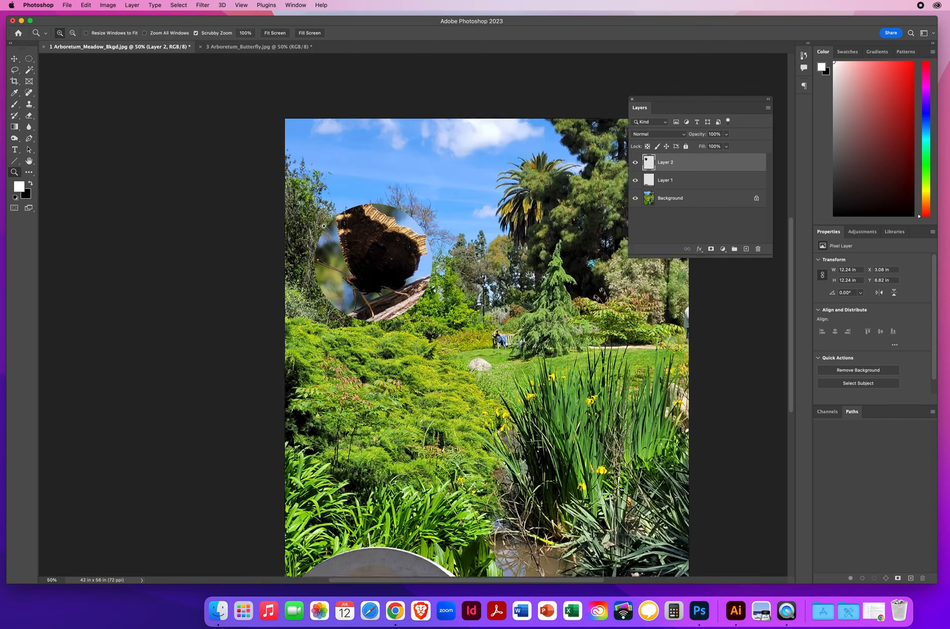
{"action": "left_click", "coordinate": [410, 294]}
{"action": "left_click", "coordinate": [416, 317]}
{"action": "left_click", "coordinate": [416, 317]}
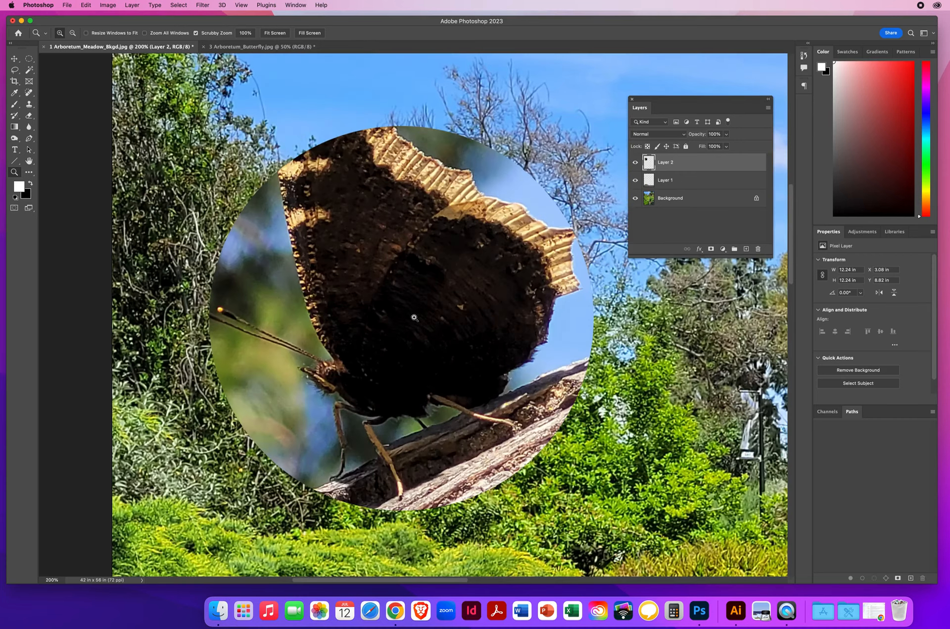
{"action": "left_click", "coordinate": [14, 58]}
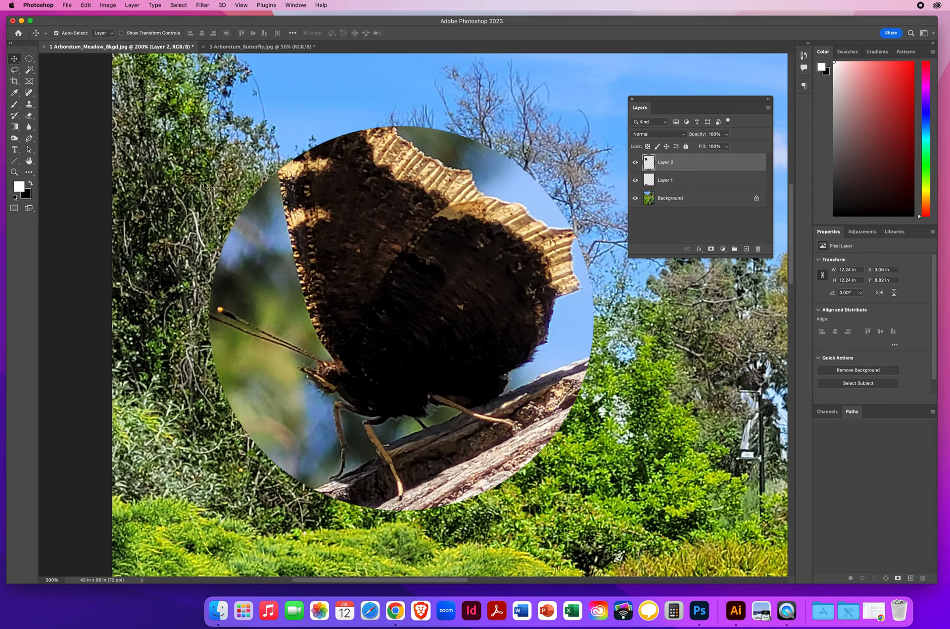
{"action": "left_click", "coordinate": [14, 172]}
{"action": "left_click_drag", "start_coordinate": [416, 339], "coordinate": [385, 337]}
{"action": "left_click", "coordinate": [15, 58]}
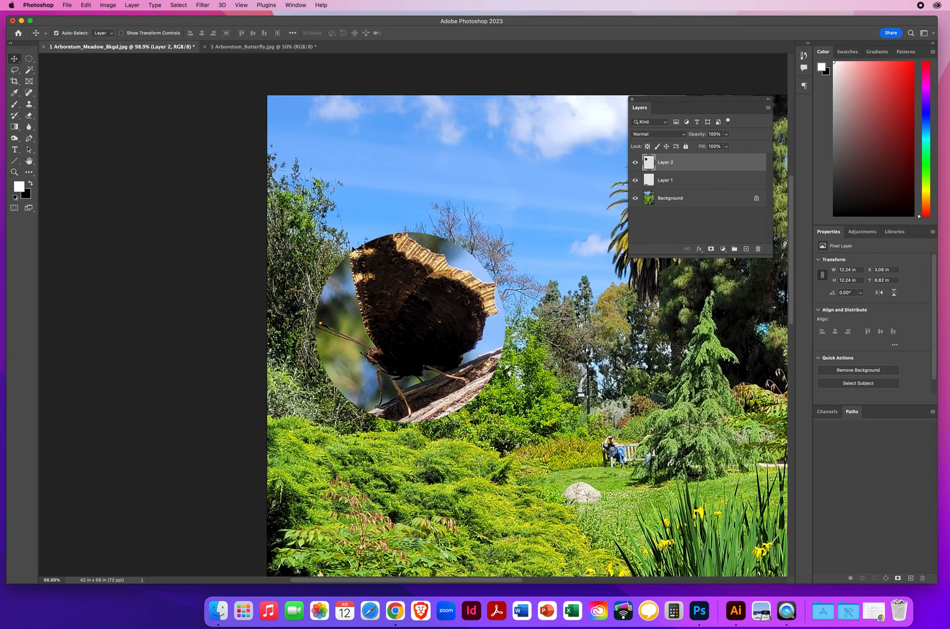
{"action": "left_click_drag", "start_coordinate": [378, 280], "coordinate": [444, 207]}
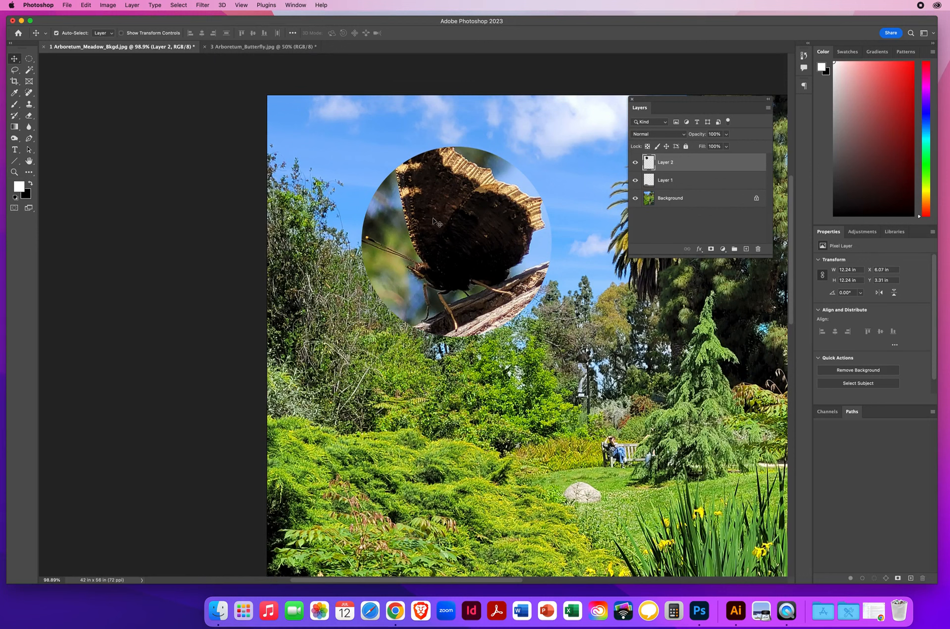
{"action": "left_click_drag", "start_coordinate": [448, 237], "coordinate": [426, 238]}
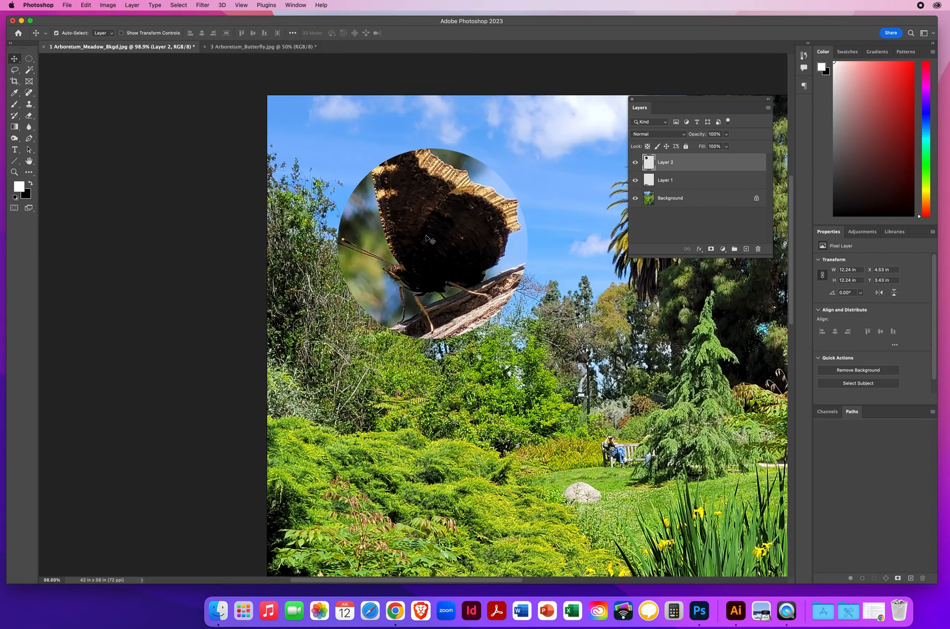
{"action": "mouse_move", "coordinate": [430, 221]}
{"action": "left_mouse_down"}
{"action": "mouse_move", "coordinate": [442, 230]}
{"action": "mouse_move", "coordinate": [428, 230]}
{"action": "left_mouse_up"}
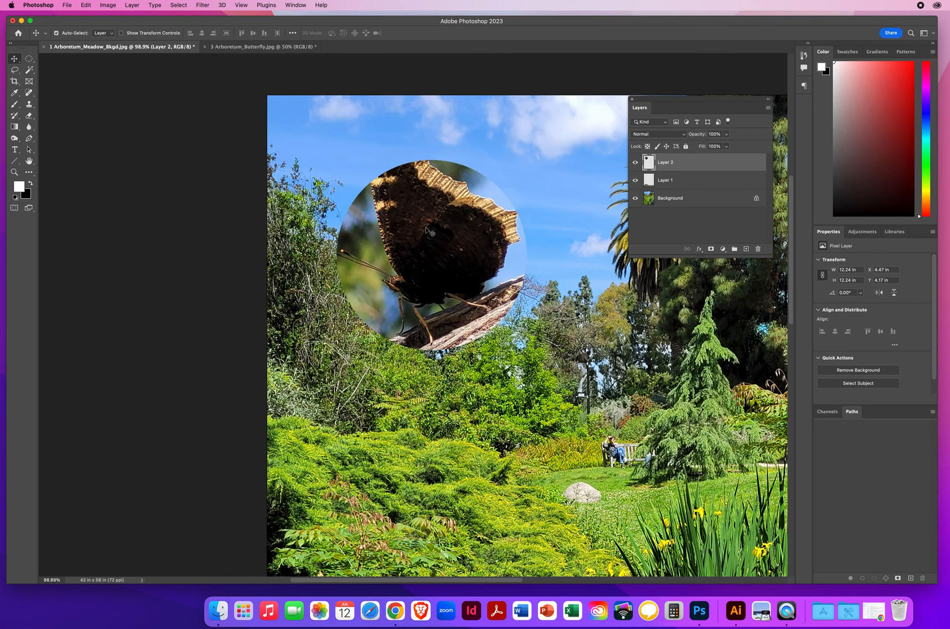
- Delete the butterfly circle's layer from the meadow composition and close the 3 Arboretum_Butterfly.jpg document without saving
{"action": "left_click_drag", "start_coordinate": [697, 163], "coordinate": [758, 249]}
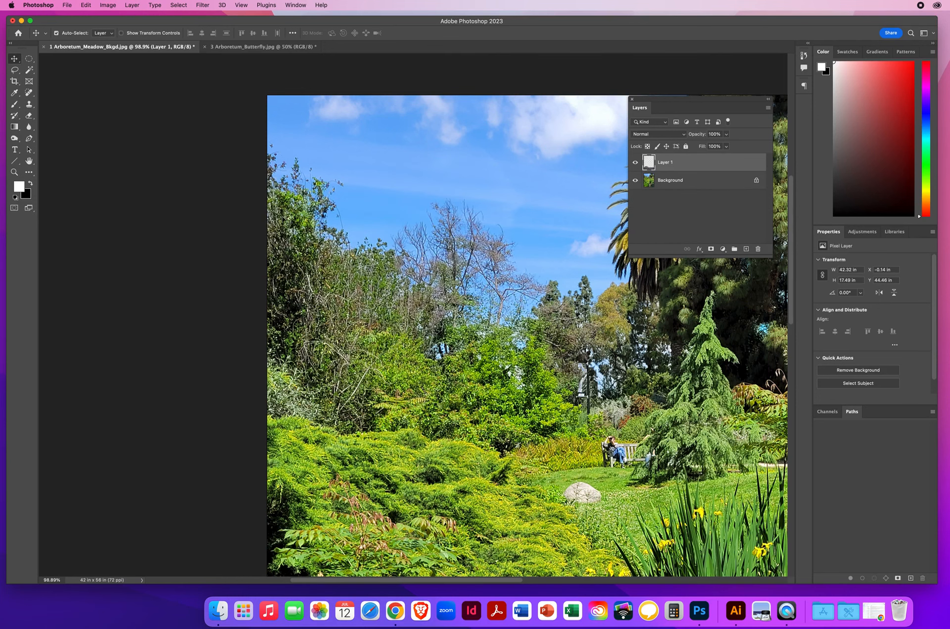
{"action": "left_click", "coordinate": [208, 49]}
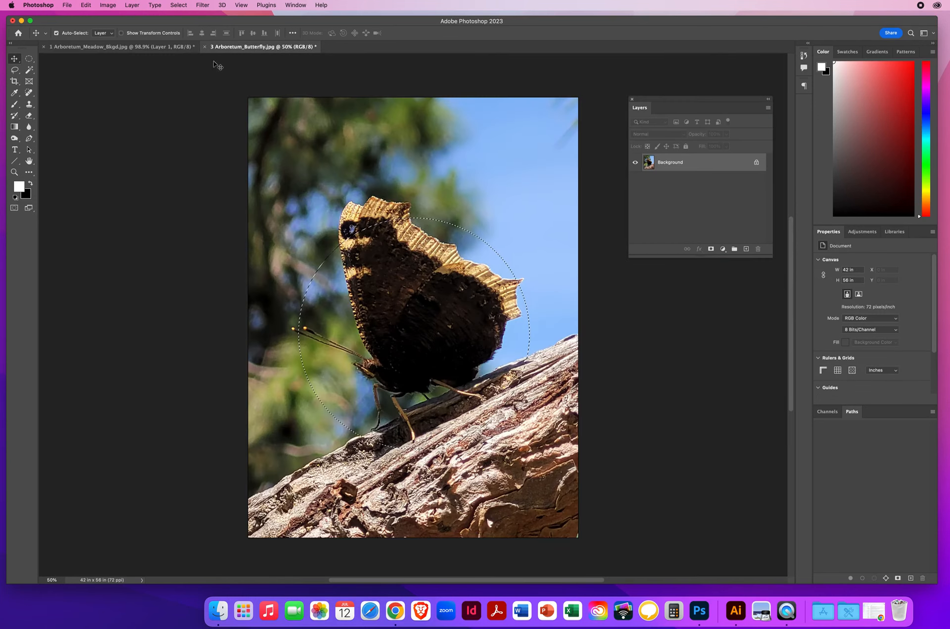
{"action": "left_click", "coordinate": [205, 47]}
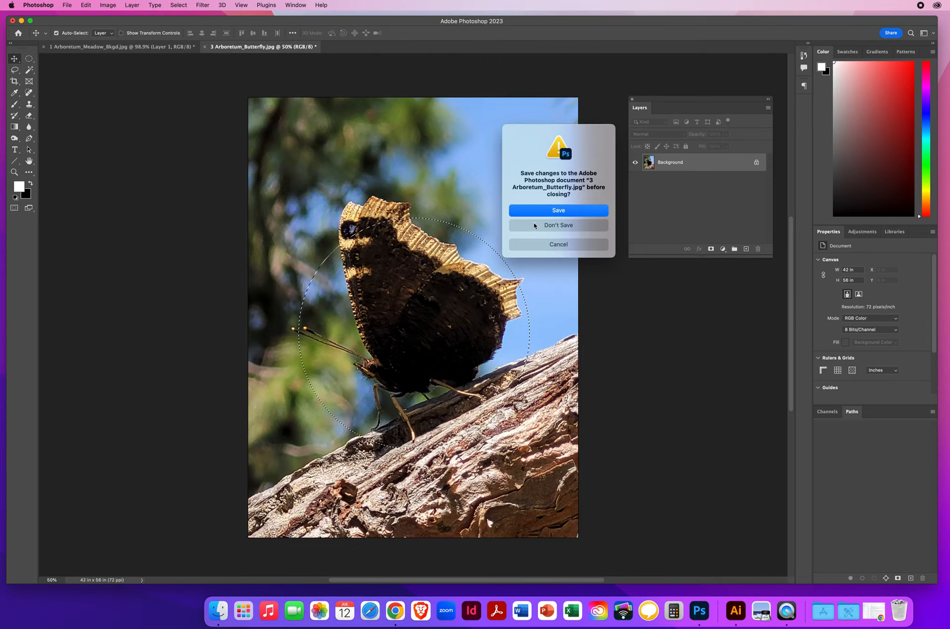
{"action": "left_click", "coordinate": [534, 225]}
- Add a new empty layer above the sign layer and name it PHOTO 1
{"action": "key", "text": "z"}
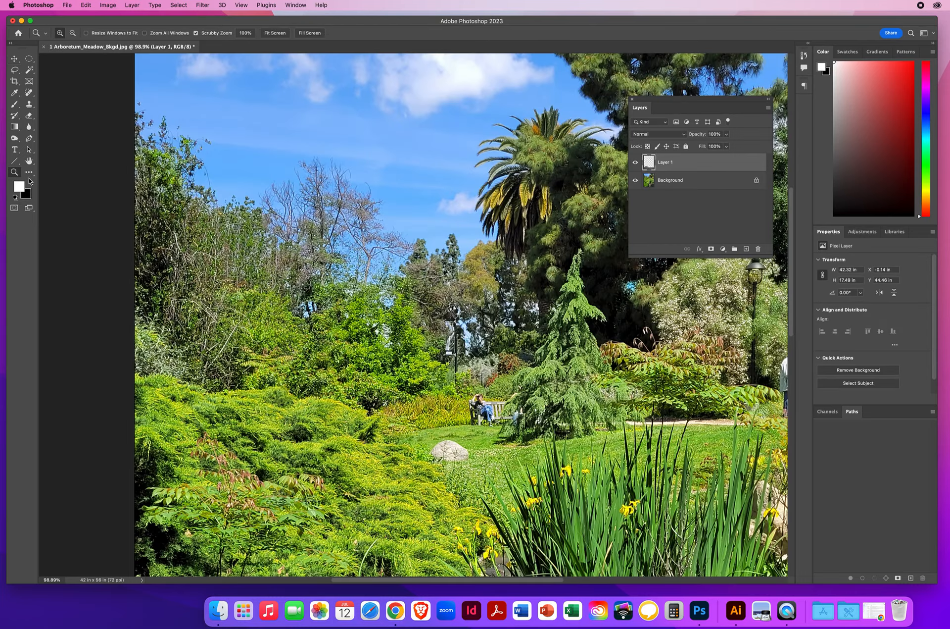
{"action": "left_click_drag", "start_coordinate": [439, 315], "coordinate": [343, 284]}
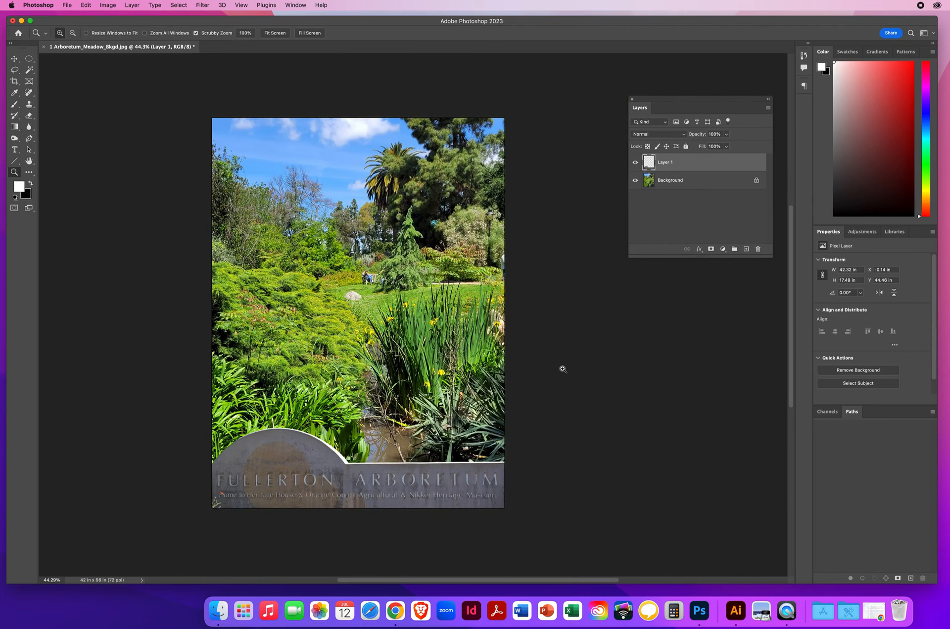
{"action": "left_click_drag", "start_coordinate": [675, 257], "coordinate": [658, 354]}
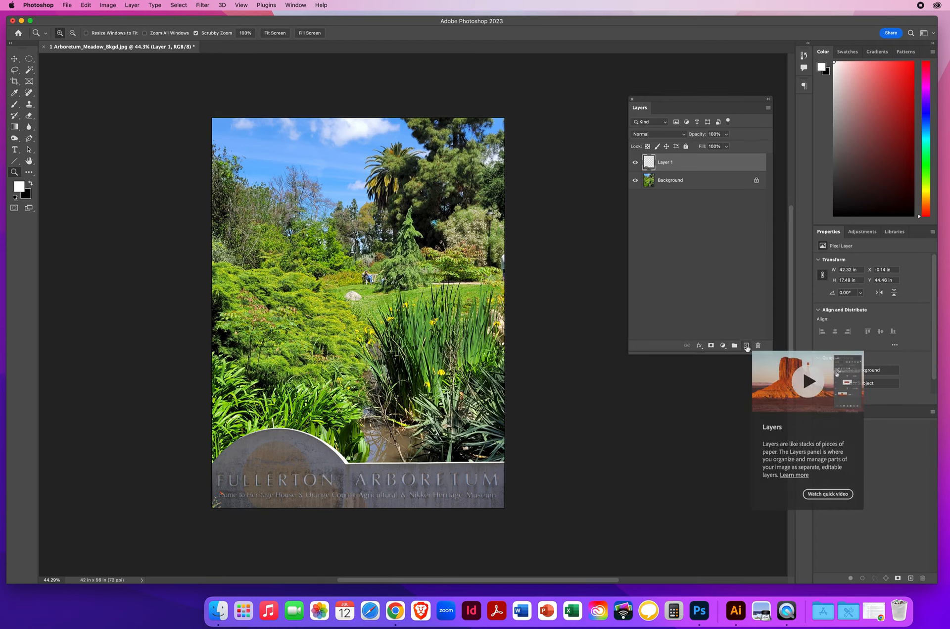
{"action": "left_click", "coordinate": [746, 345]}
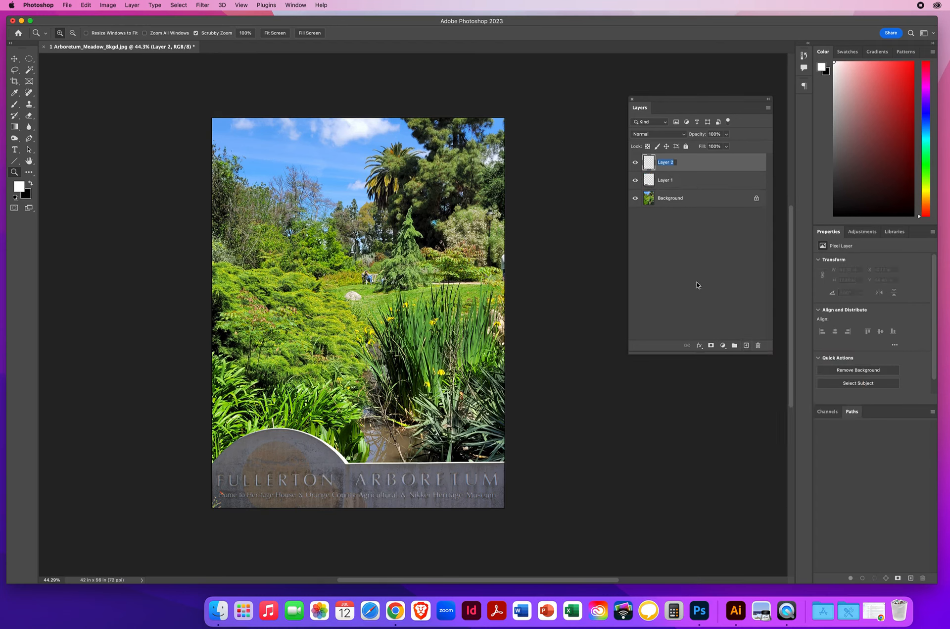
{"action": "type", "text": "PHOTO 1"}
{"action": "key", "text": "Return"}
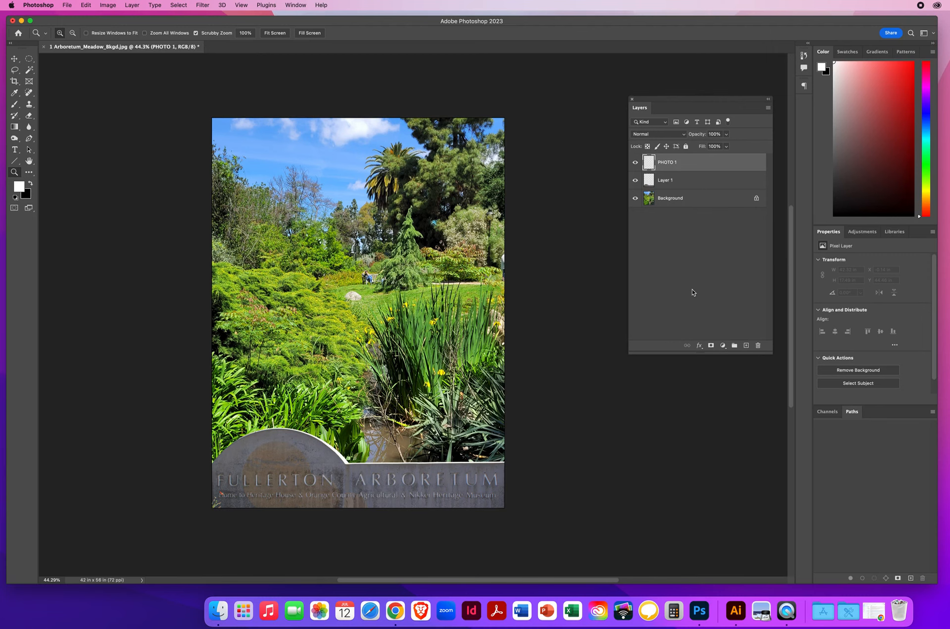
- Draw a circular selection about 10.51 in across over the upper-left trees, positioned at about X 3.64 in, Y 10.03 in
{"action": "left_click", "coordinate": [28, 60]}
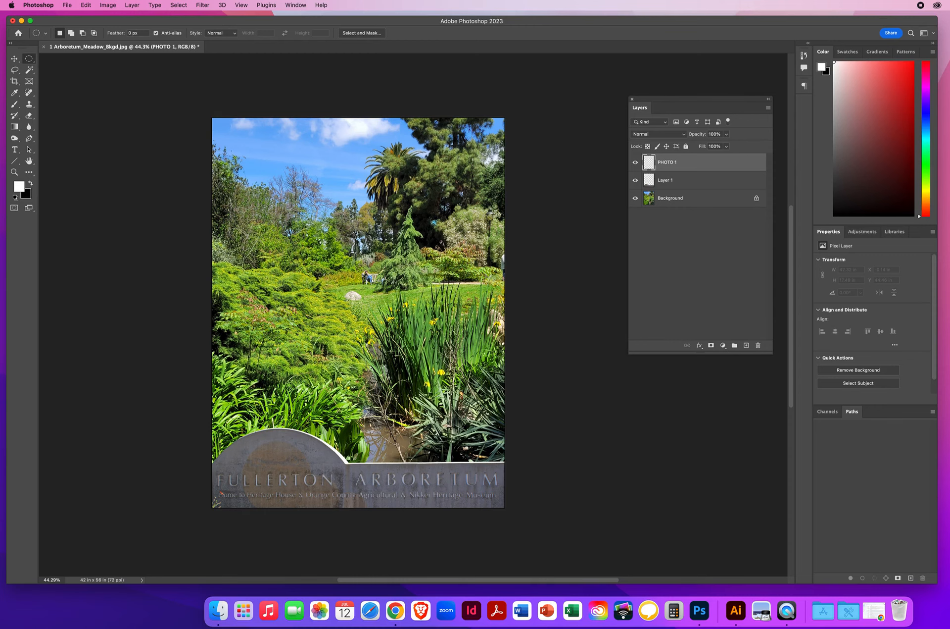
{"action": "left_click_drag", "start_coordinate": [230, 190], "coordinate": [331, 245]}
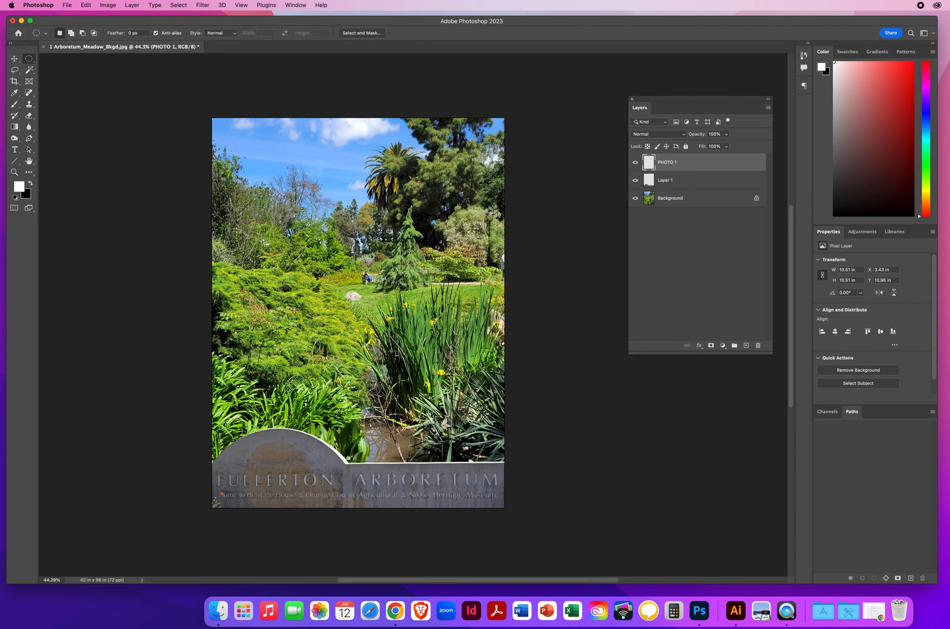
{"action": "left_click_drag", "start_coordinate": [263, 241], "coordinate": [264, 235]}
- Fill the circular selection on the PHOTO 1 layer with white
{"action": "left_click", "coordinate": [86, 5]}
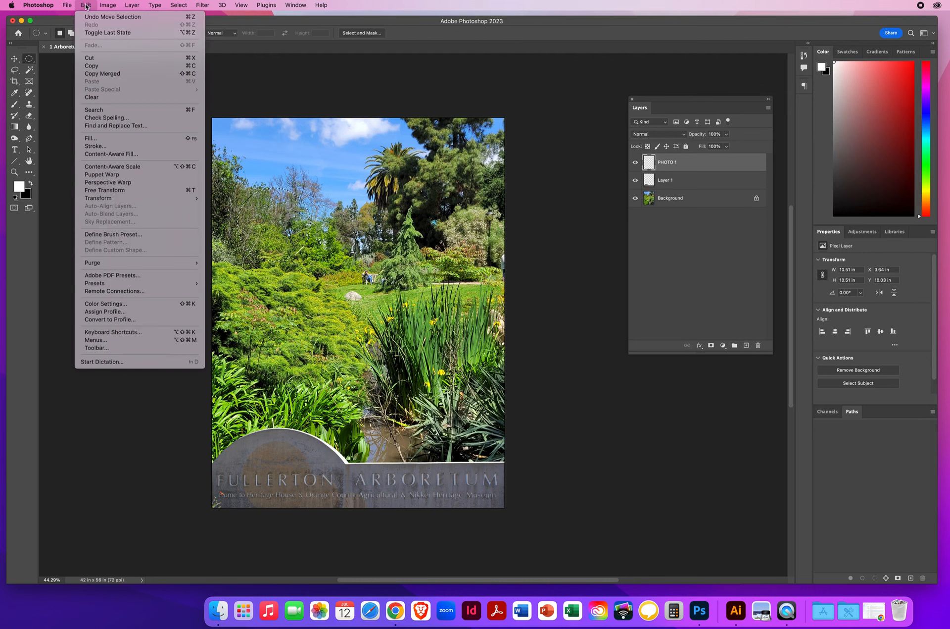
{"action": "left_click", "coordinate": [90, 140]}
{"action": "left_click", "coordinate": [338, 93]}
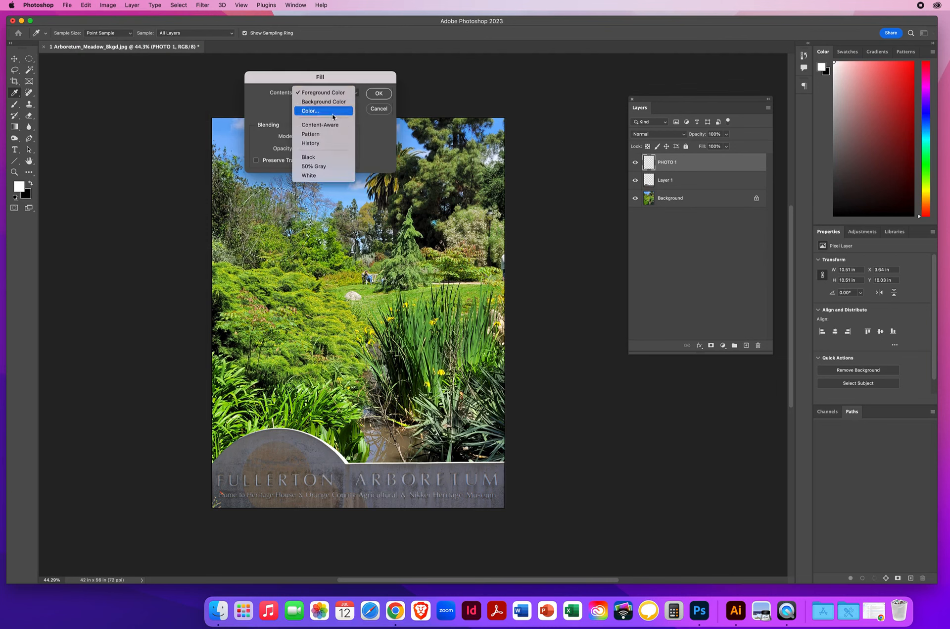
{"action": "left_click", "coordinate": [315, 176]}
{"action": "left_click", "coordinate": [379, 93]}
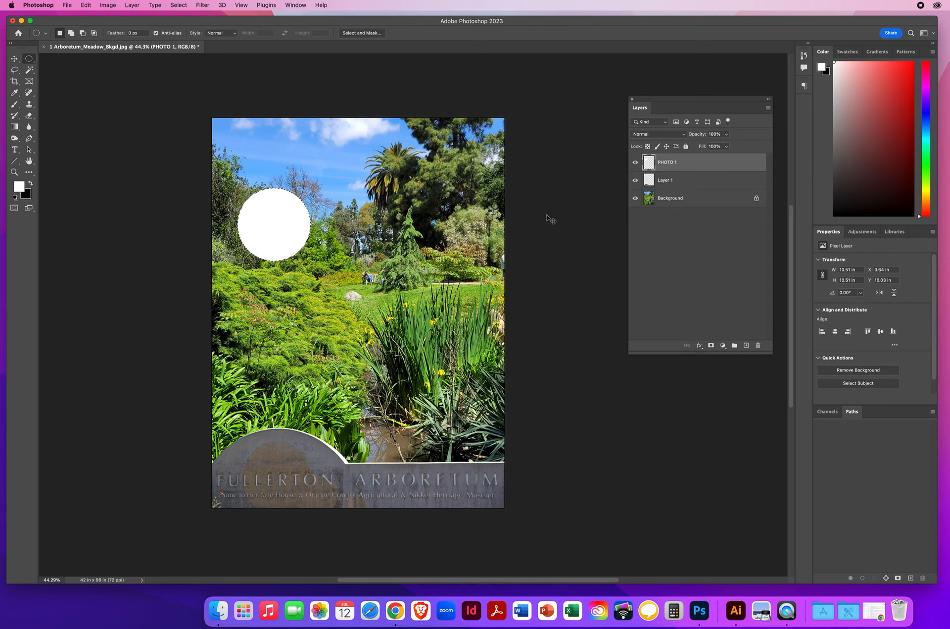
- Deselect the circle and move the white shape to about X 4.24 in, Y 10.89 in
{"action": "left_click", "coordinate": [546, 216]}
{"action": "left_click", "coordinate": [14, 59]}
{"action": "mouse_move", "coordinate": [272, 236]}
{"action": "left_mouse_down"}
{"action": "mouse_move", "coordinate": [397, 240]}
{"action": "mouse_move", "coordinate": [310, 282]}
{"action": "mouse_move", "coordinate": [281, 241]}
{"action": "left_mouse_up"}
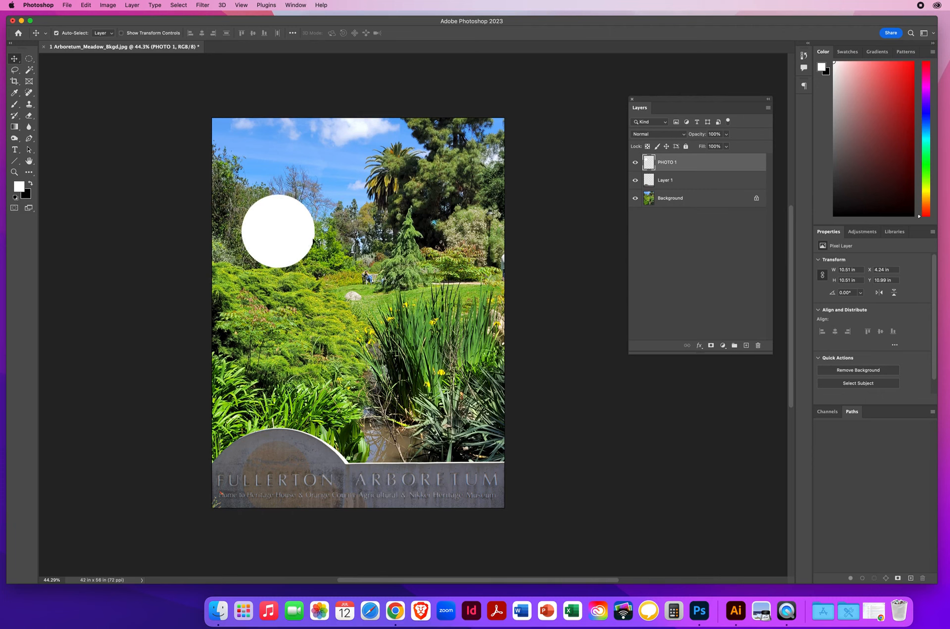
- Add a new empty layer between the sign layer and PHOTO 1, and name it PHOTO 2
{"action": "left_click", "coordinate": [677, 182]}
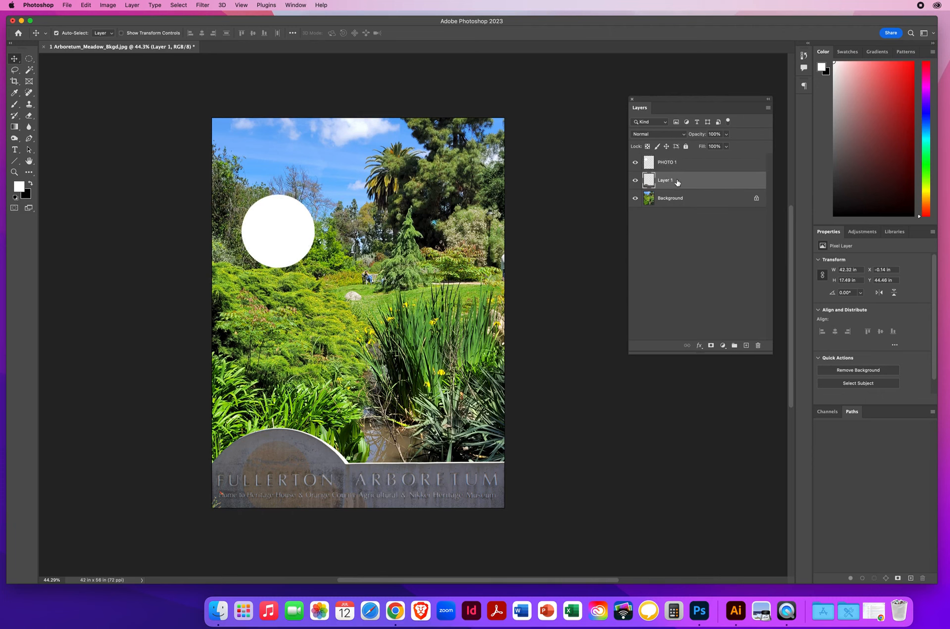
{"action": "left_click", "coordinate": [746, 346]}
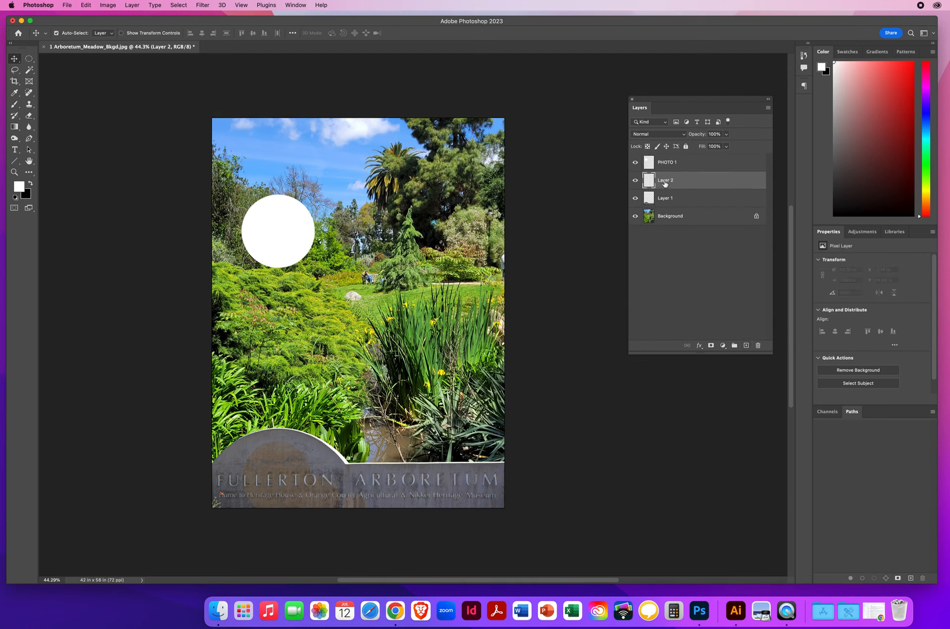
{"action": "type", "text": "PHOTO"}
{"action": "key", "text": "Return"}
- Draw a circular selection about 19.11 in across over the shrubs below the first circle, positioned at about X 5.17 in, Y 23.81 in
{"action": "left_click", "coordinate": [29, 58]}
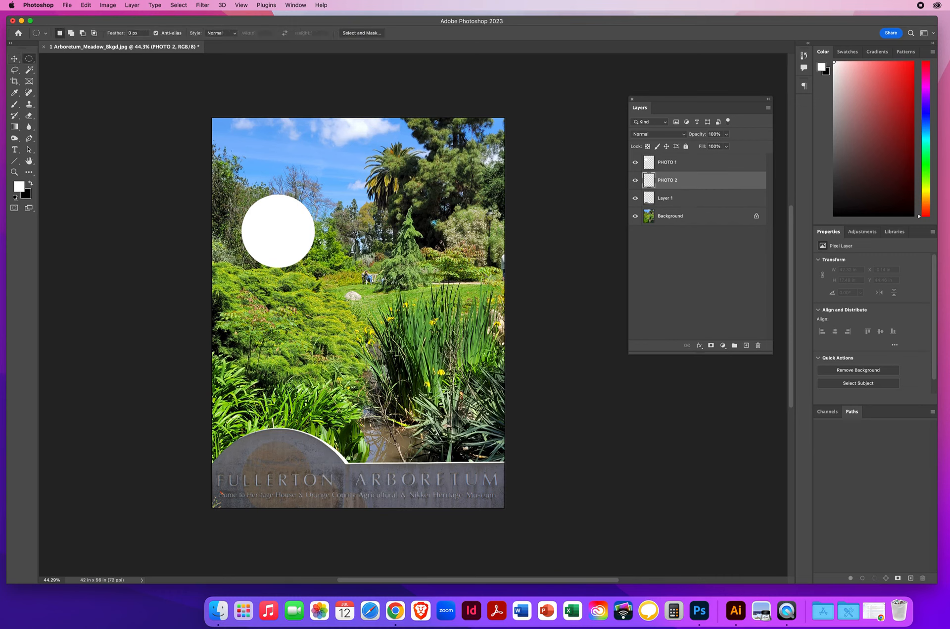
{"action": "left_click_drag", "start_coordinate": [247, 254], "coordinate": [473, 389]}
{"action": "left_click_drag", "start_coordinate": [468, 414], "coordinate": [469, 414]}
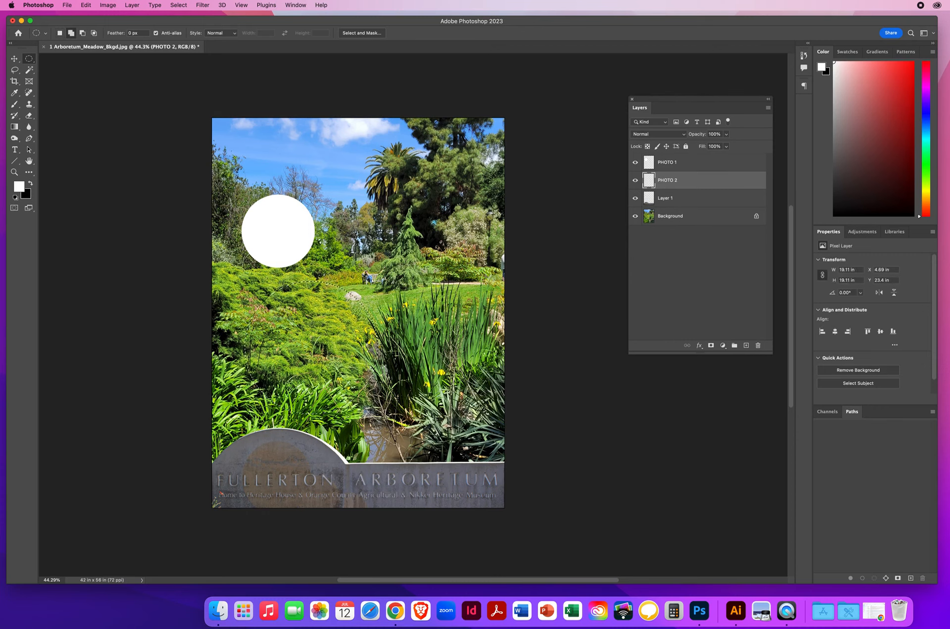
{"action": "left_click_drag", "start_coordinate": [303, 357], "coordinate": [298, 356]}
- Fill the large circular selection on the PHOTO 2 layer with white, and deselect it
{"action": "left_click", "coordinate": [86, 5]}
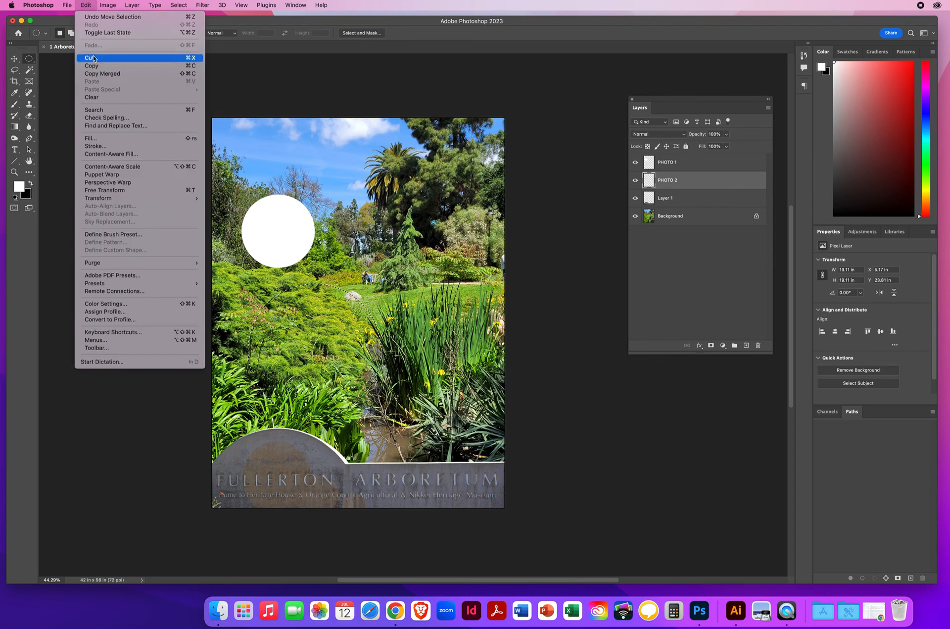
{"action": "left_click", "coordinate": [91, 138]}
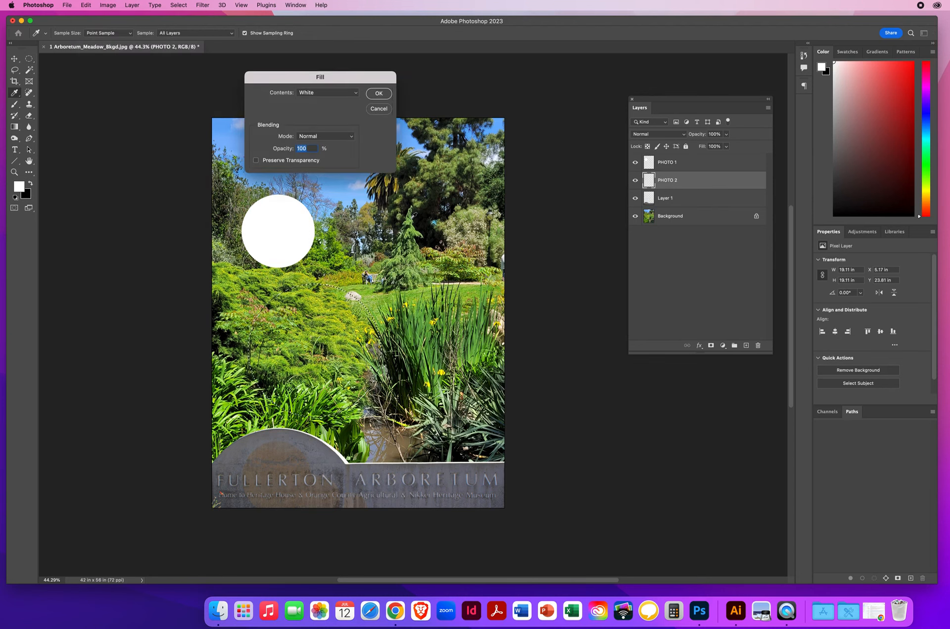
{"action": "left_click", "coordinate": [379, 93]}
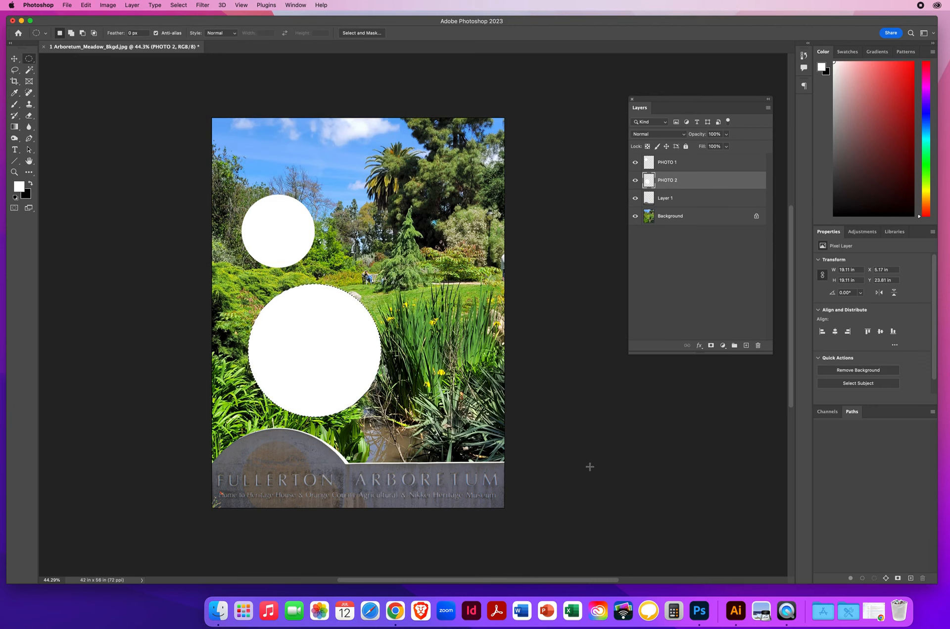
{"action": "key", "text": "super+d"}
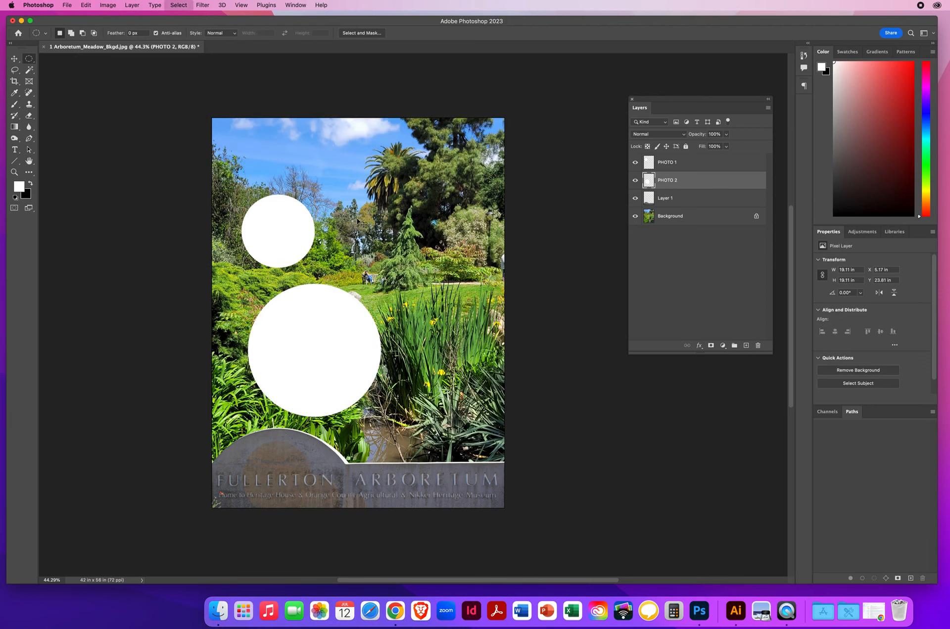
- Nudge the PHOTO 1 circle up and to the left, and move the PHOTO 2 circle up to about Y 22.68 in
{"action": "left_click", "coordinate": [15, 58]}
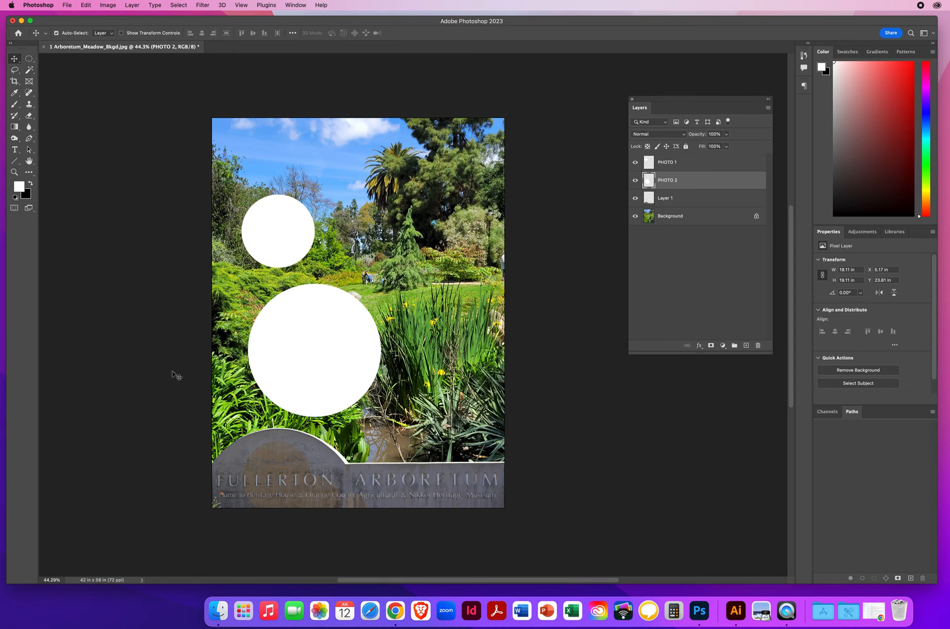
{"action": "mouse_move", "coordinate": [292, 235]}
{"action": "left_mouse_down"}
{"action": "mouse_move", "coordinate": [355, 199]}
{"action": "mouse_move", "coordinate": [283, 229]}
{"action": "left_mouse_up"}
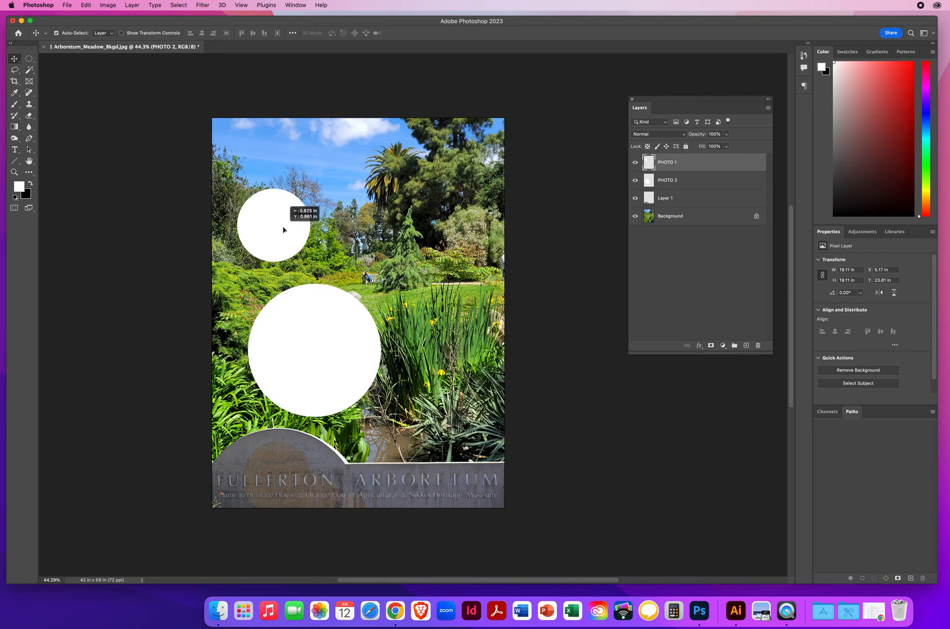
{"action": "mouse_move", "coordinate": [328, 348]}
{"action": "left_mouse_down"}
{"action": "mouse_move", "coordinate": [335, 340]}
{"action": "mouse_move", "coordinate": [322, 339]}
{"action": "left_mouse_up"}
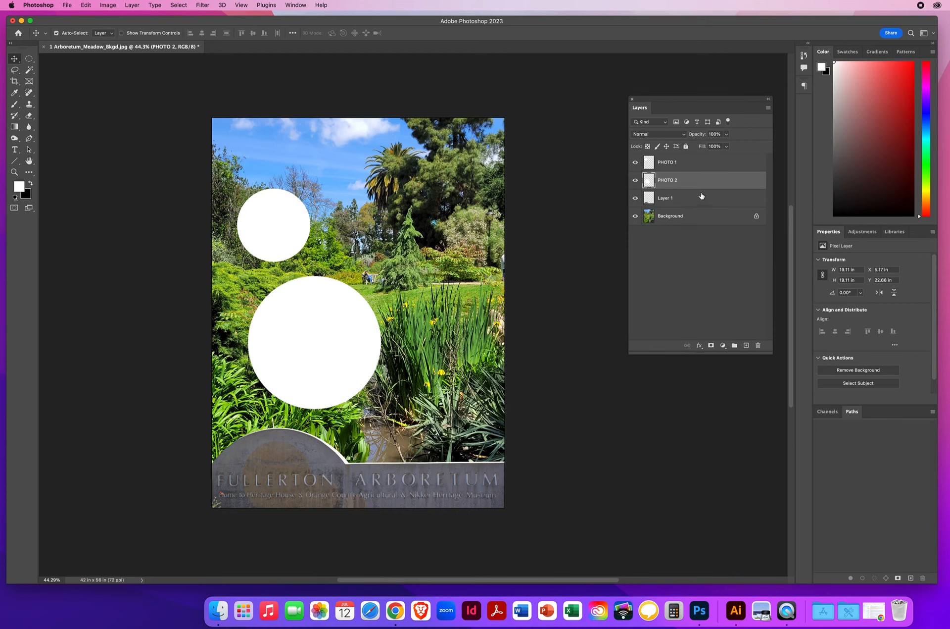
- Add a new empty layer directly above the sign layer and name it PHOTO 3
{"action": "left_click", "coordinate": [689, 201]}
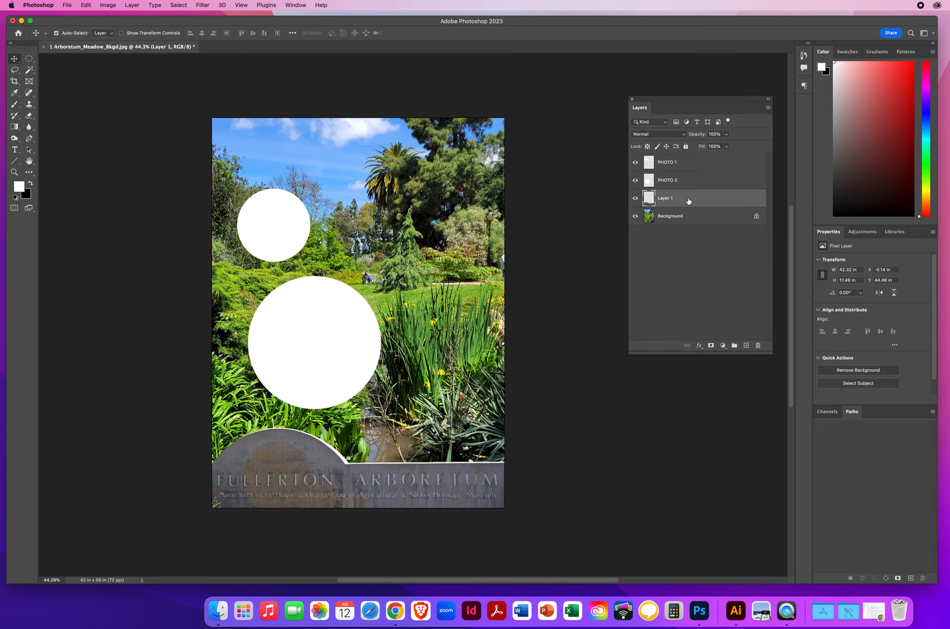
{"action": "left_click", "coordinate": [746, 346]}
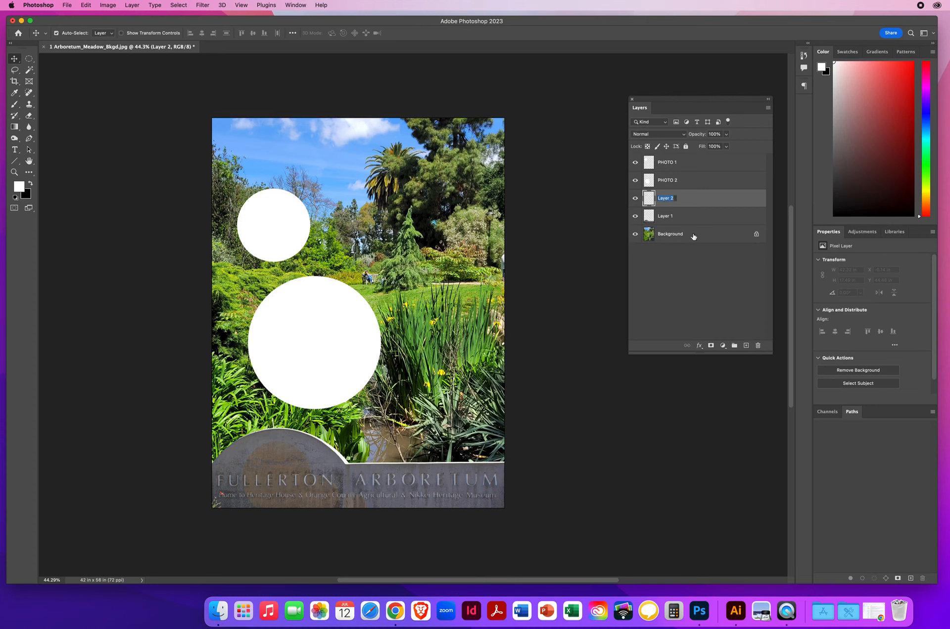
{"action": "type", "text": "PHOTO 3"}
{"action": "key", "text": "Return"}
- Draw a circular selection about 12.76 in across over the irises at lower right, positioned at about X 27.44 in, Y 31.03 in
{"action": "left_click", "coordinate": [29, 59]}
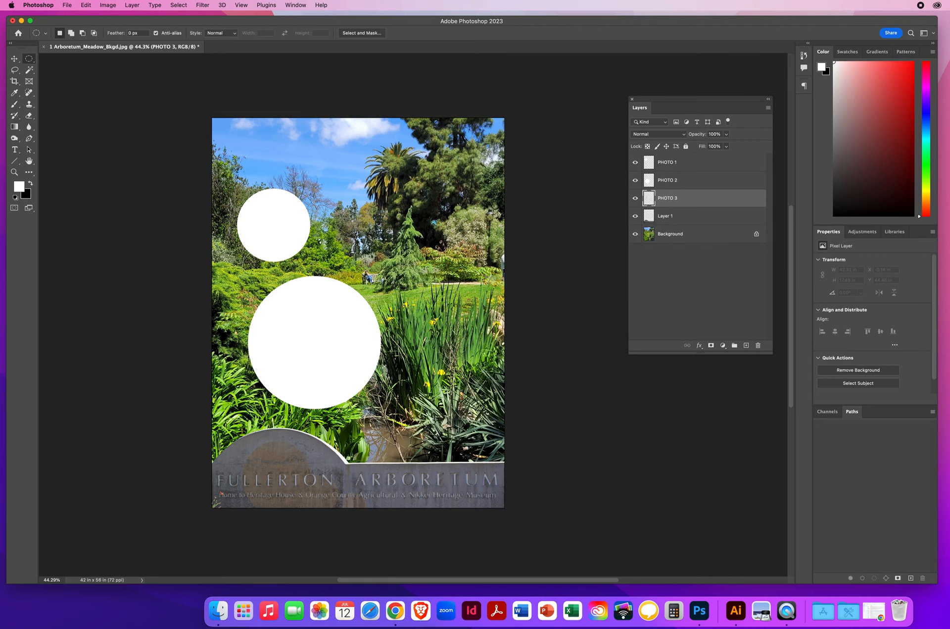
{"action": "left_click_drag", "start_coordinate": [412, 329], "coordinate": [532, 417]}
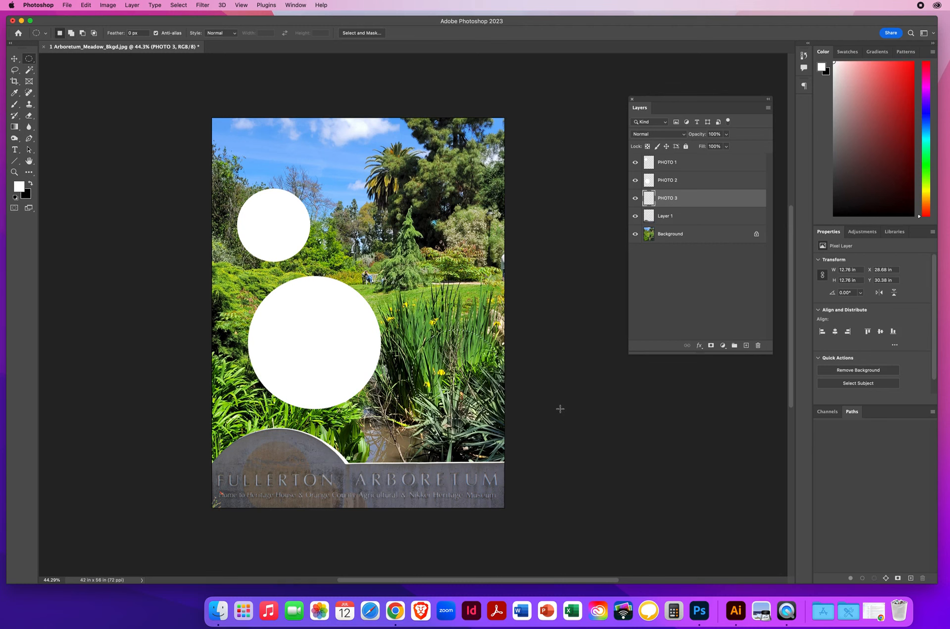
{"action": "left_click_drag", "start_coordinate": [465, 381], "coordinate": [446, 392]}
- Fill the circular selection on the PHOTO 3 layer with white, and deselect it
{"action": "left_click", "coordinate": [86, 5]}
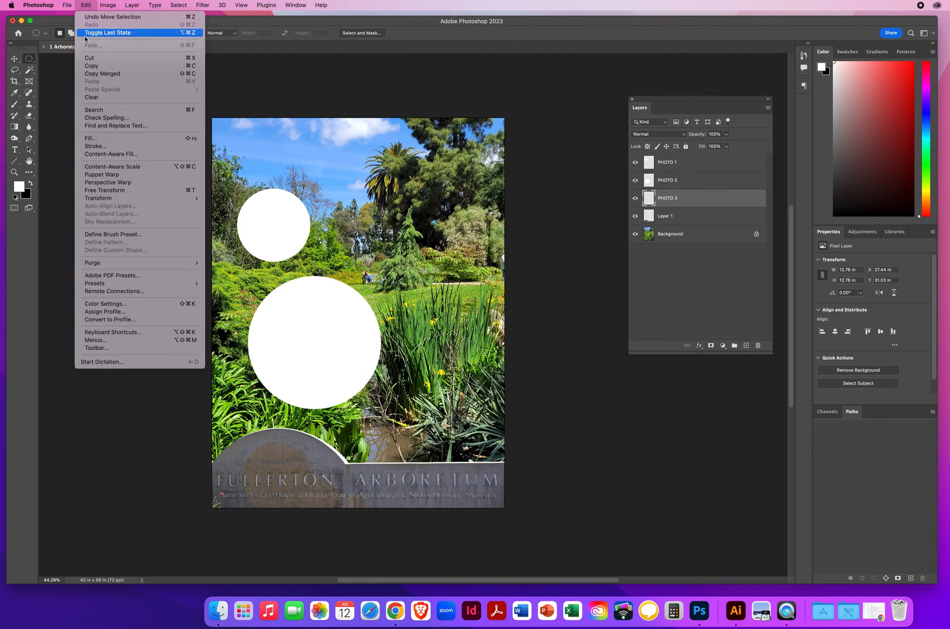
{"action": "left_click", "coordinate": [101, 143]}
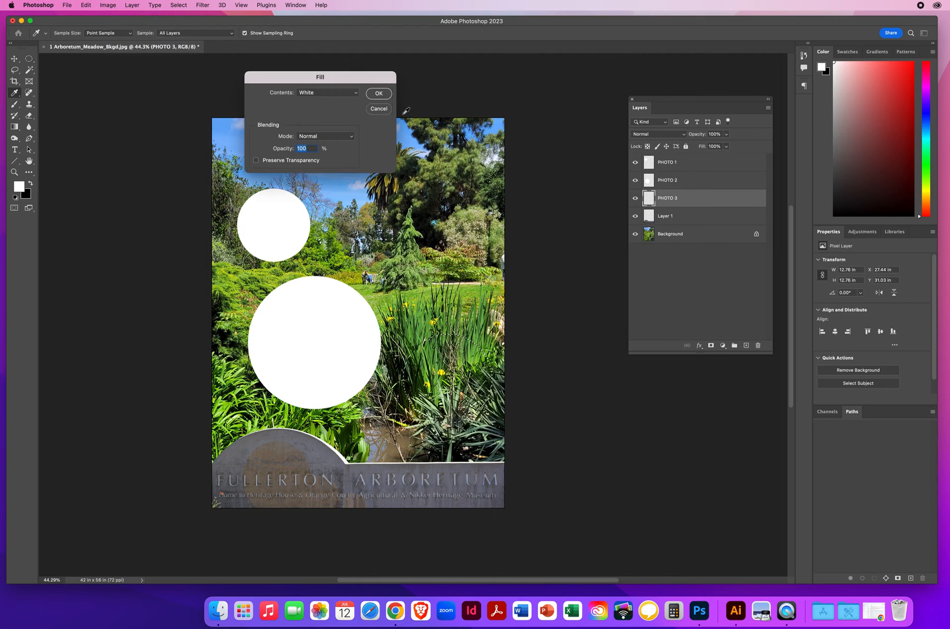
{"action": "left_click", "coordinate": [377, 94]}
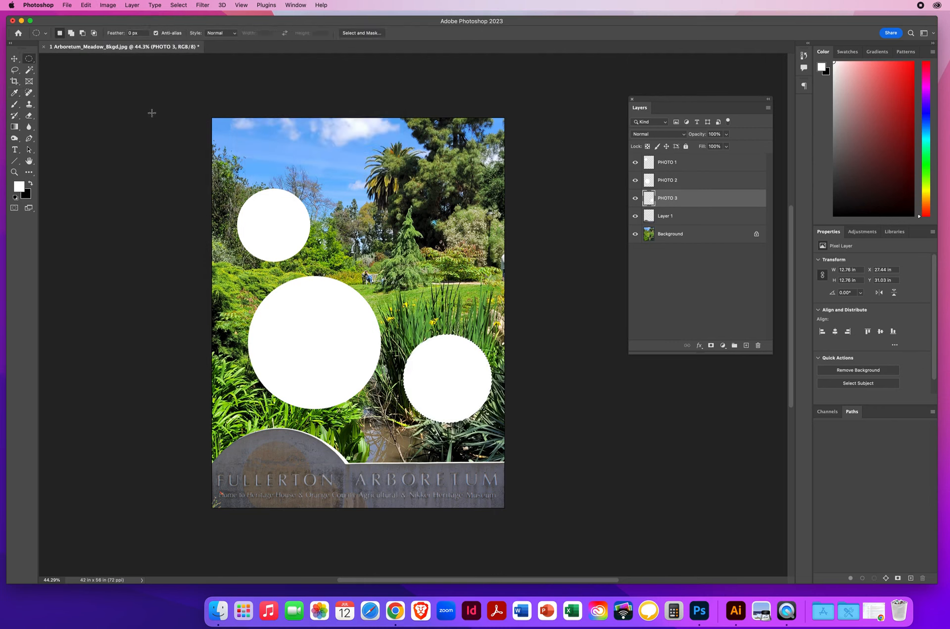
{"action": "key", "text": "super+d"}
- Reposition the circles: PHOTO 1 to about X 2.63 in, Y 8.13 in, PHOTO 2 slightly up-left, PHOTO 3 to about X 27.04 in, Y 31 in
{"action": "left_click", "coordinate": [15, 59]}
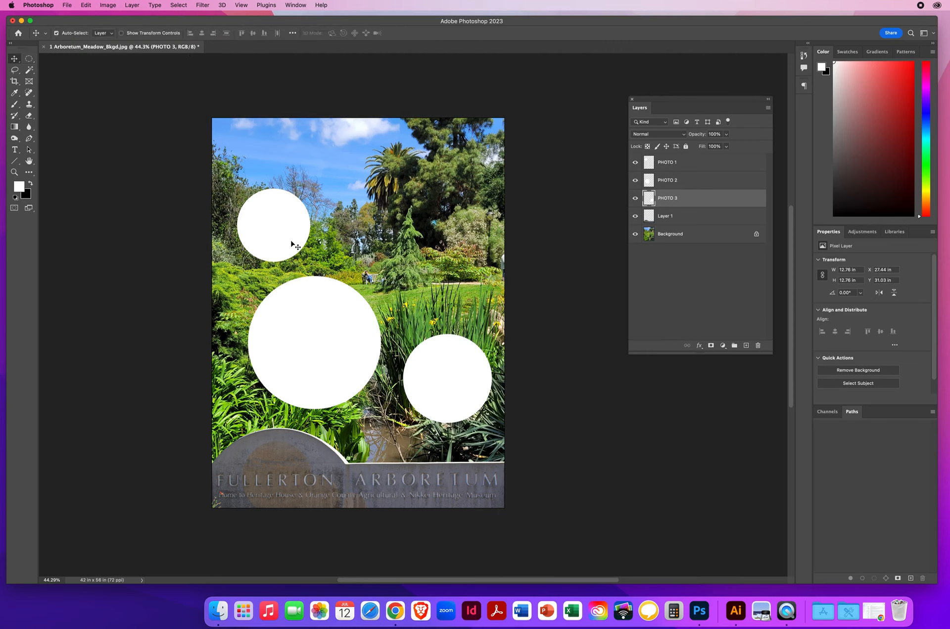
{"action": "left_click_drag", "start_coordinate": [284, 241], "coordinate": [271, 217]}
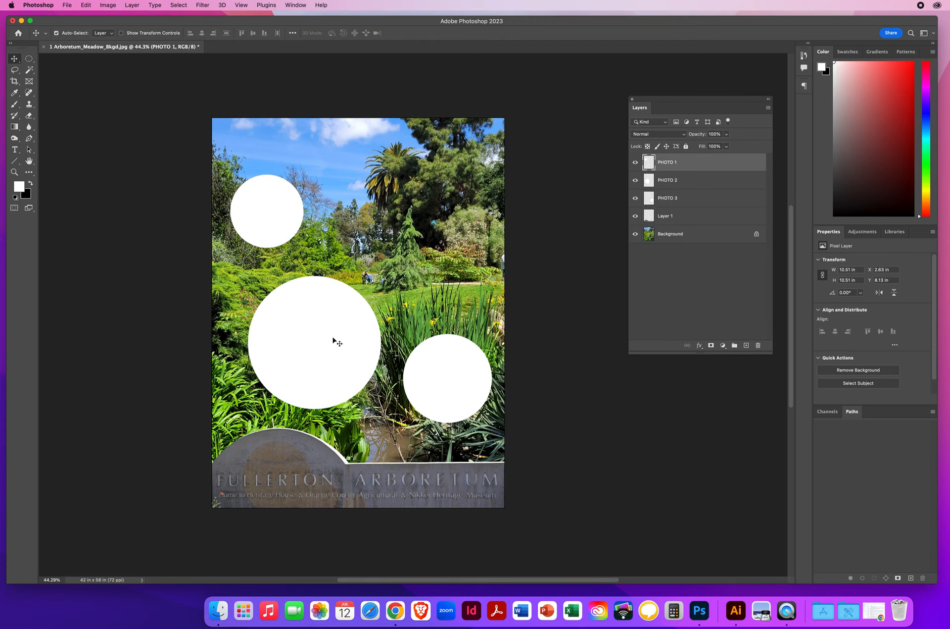
{"action": "left_click_drag", "start_coordinate": [333, 338], "coordinate": [324, 330]}
{"action": "left_click_drag", "start_coordinate": [447, 377], "coordinate": [443, 377]}
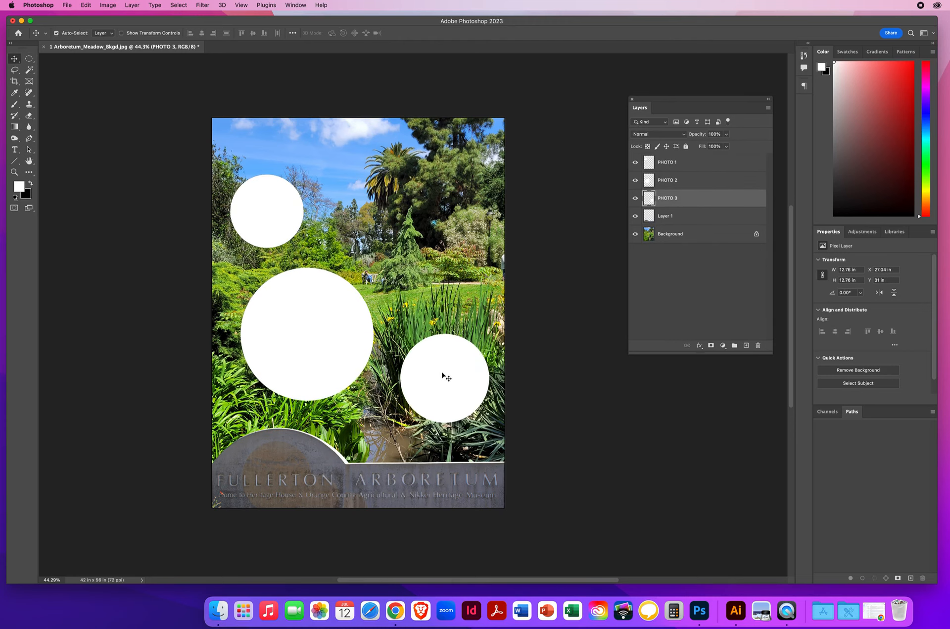
{"action": "left_click", "coordinate": [273, 203]}
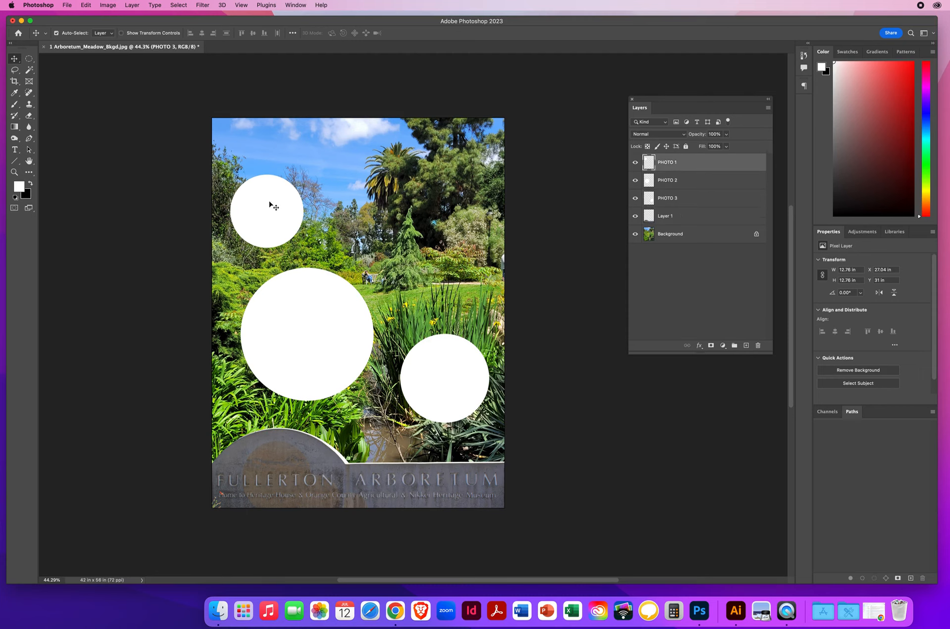
{"action": "left_click", "coordinate": [455, 369]}
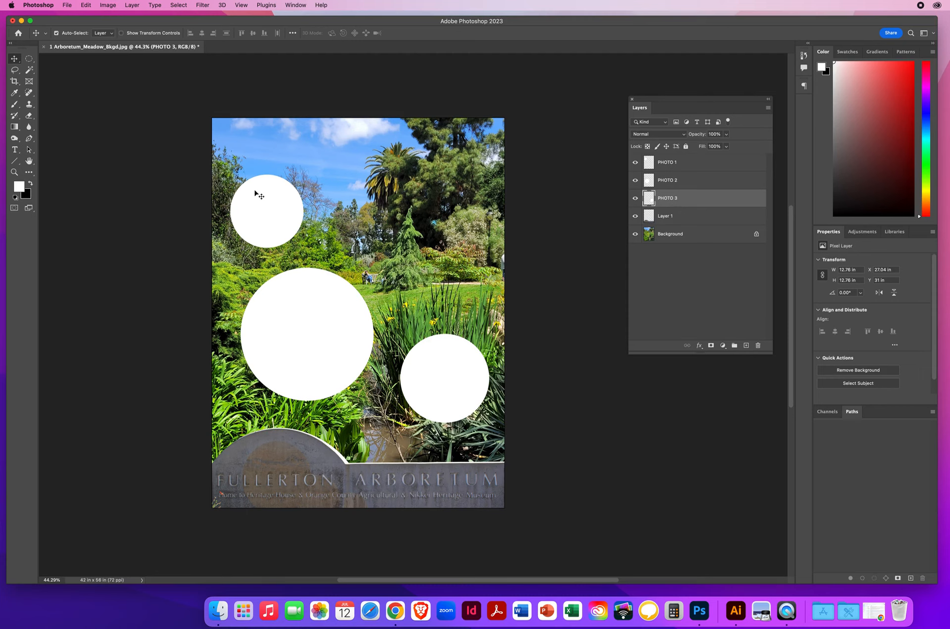
- Scale the PHOTO 1 circle down to about 8.19 in across and place it at about X 3.53 in, Y 10.75 in
{"action": "left_click", "coordinate": [262, 210]}
{"action": "key", "text": "super+t"}
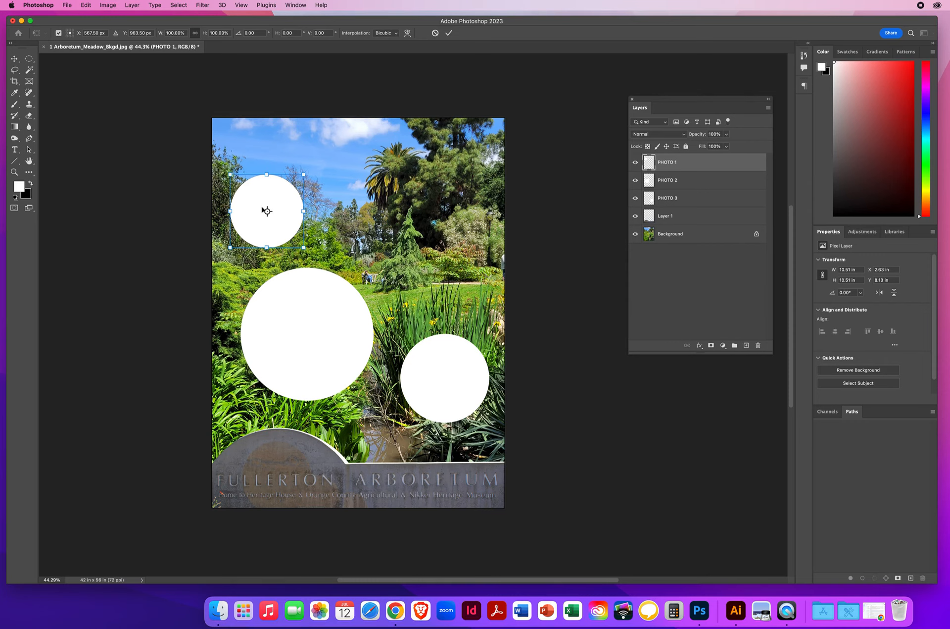
{"action": "left_click_drag", "start_coordinate": [304, 173], "coordinate": [288, 188]}
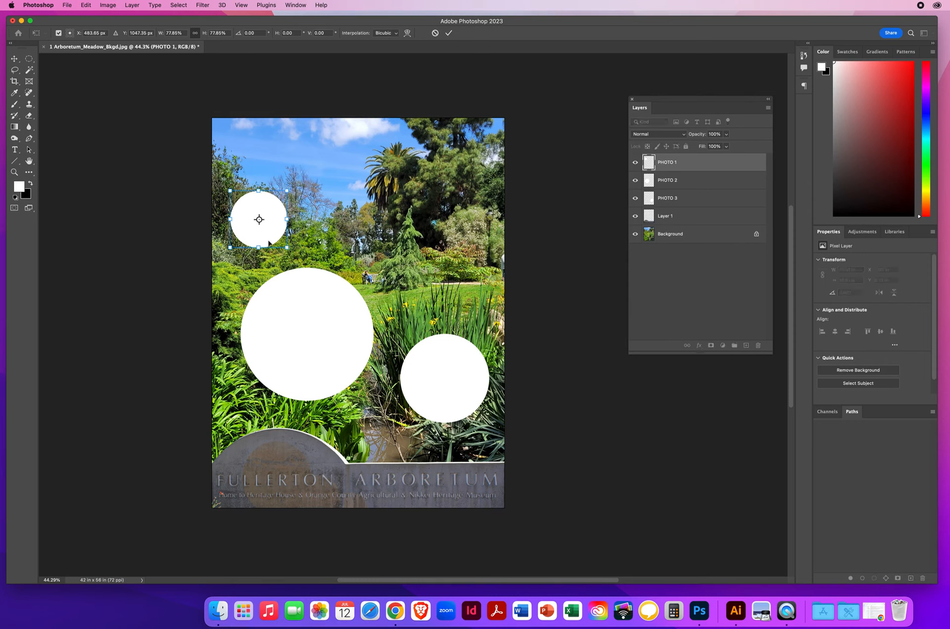
{"action": "left_click_drag", "start_coordinate": [280, 225], "coordinate": [287, 221]}
{"action": "key", "text": "Return"}
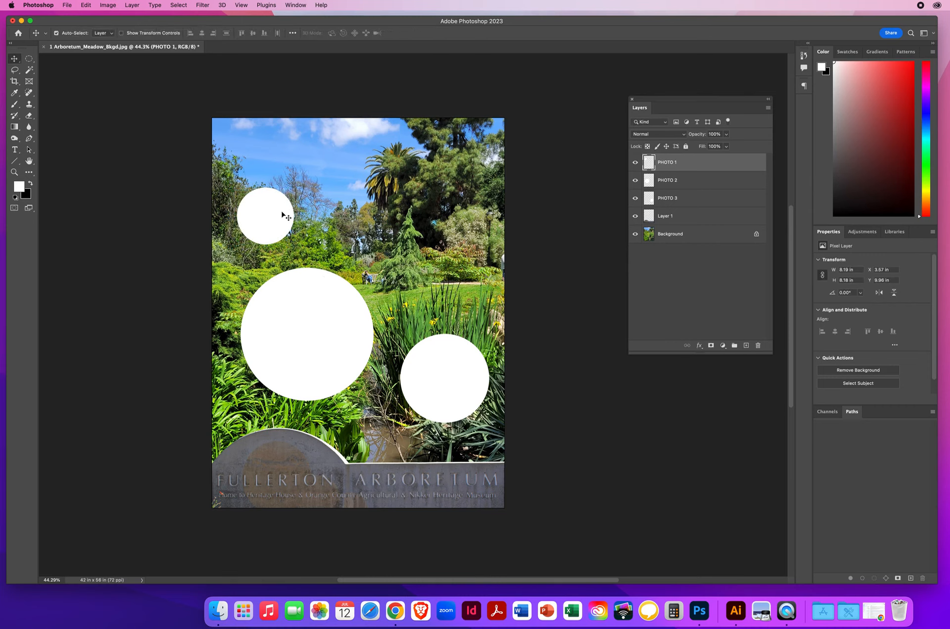
{"action": "left_click_drag", "start_coordinate": [283, 218], "coordinate": [284, 223]}
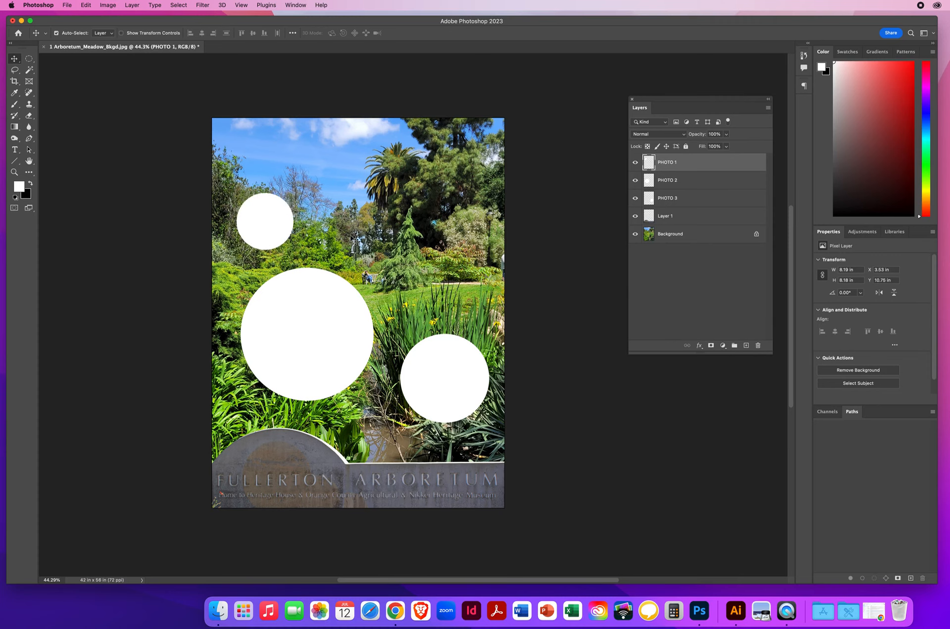
- Open 4 CSUFullerton_Logo_full.png and bring its logo into the 1 Arboretum_Meadow_Bkgd.jpg document
{"action": "left_click", "coordinate": [68, 5]}
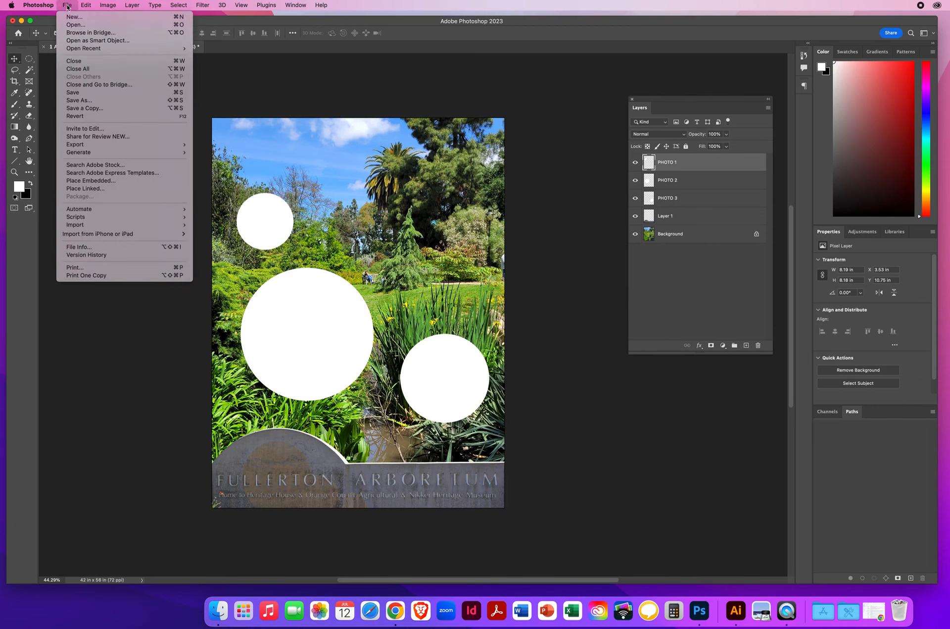
{"action": "left_click", "coordinate": [76, 24]}
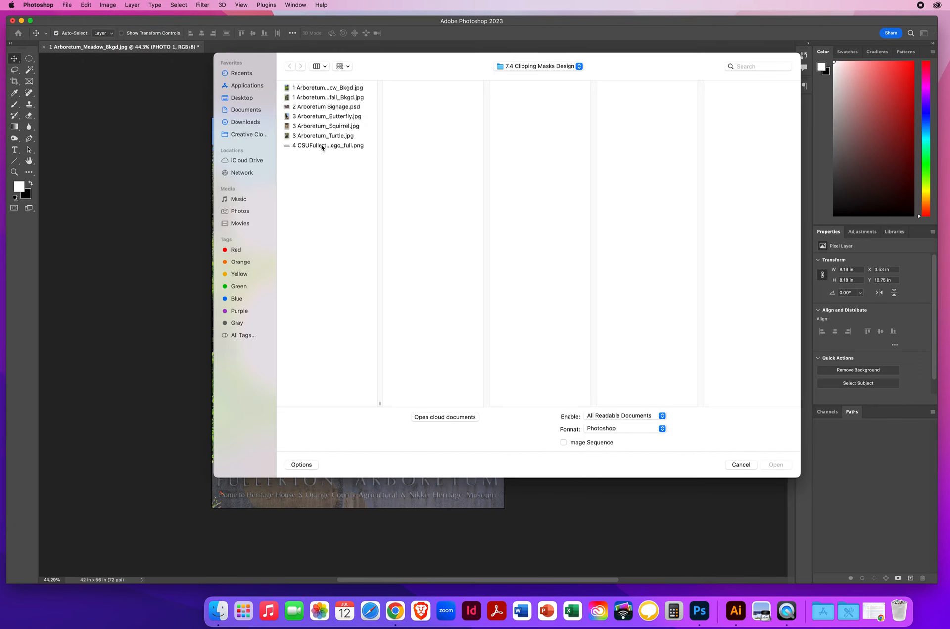
{"action": "left_click", "coordinate": [322, 146]}
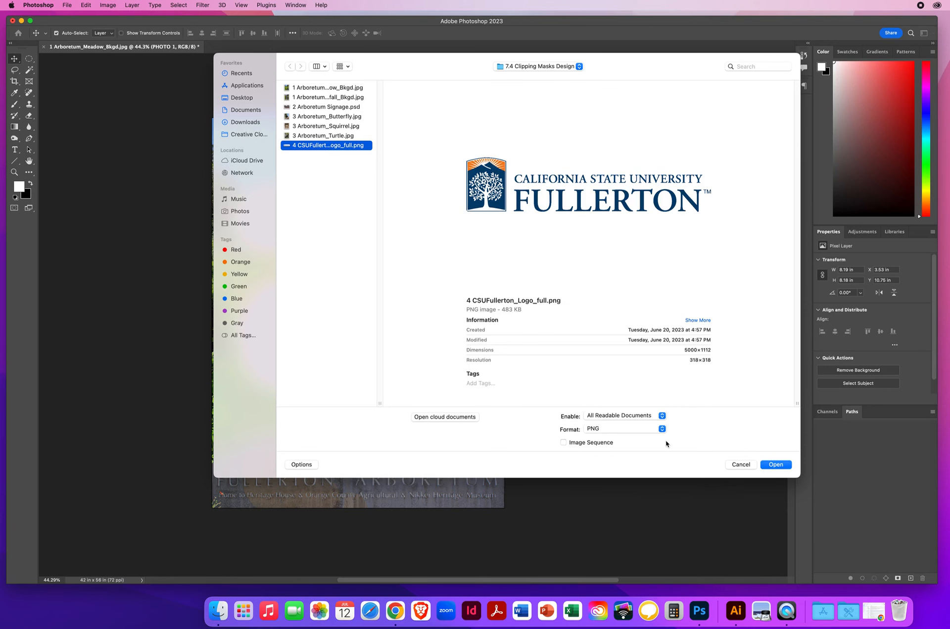
{"action": "left_click", "coordinate": [781, 466]}
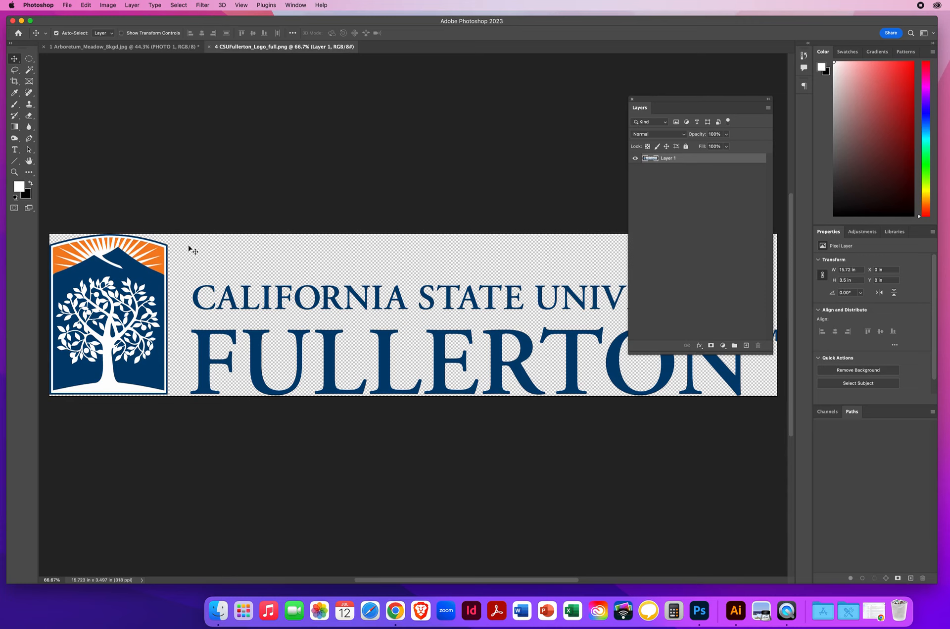
{"action": "left_click_drag", "start_coordinate": [140, 308], "coordinate": [142, 47]}
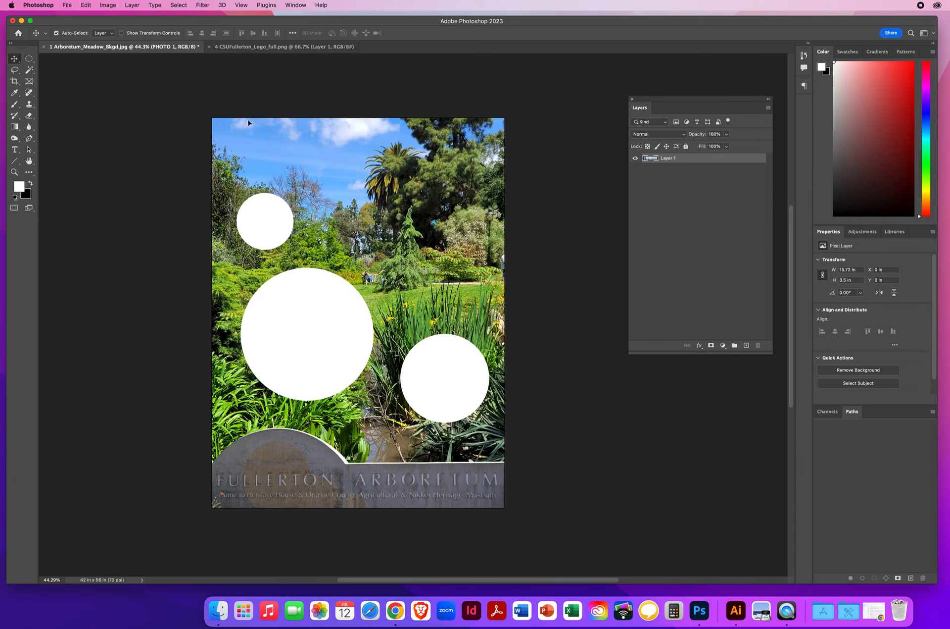
{"action": "left_click_drag", "start_coordinate": [261, 144], "coordinate": [339, 148]}
- Scale the university logo down to about 36.35 by 8.08 in and place it across the sky near the poster's upper edge
{"action": "key", "text": "ctrl+t"}
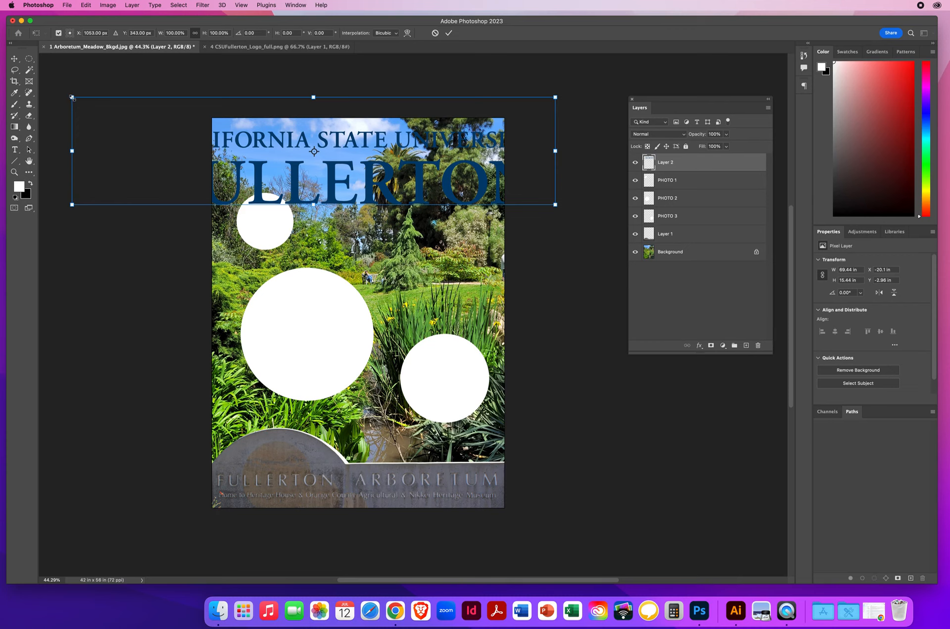
{"action": "left_click_drag", "start_coordinate": [73, 98], "coordinate": [220, 130]}
{"action": "left_click_drag", "start_coordinate": [555, 204], "coordinate": [498, 191]}
{"action": "left_click_drag", "start_coordinate": [385, 183], "coordinate": [383, 174]}
{"action": "left_click_drag", "start_coordinate": [499, 185], "coordinate": [431, 181]}
{"action": "key", "text": "Return"}
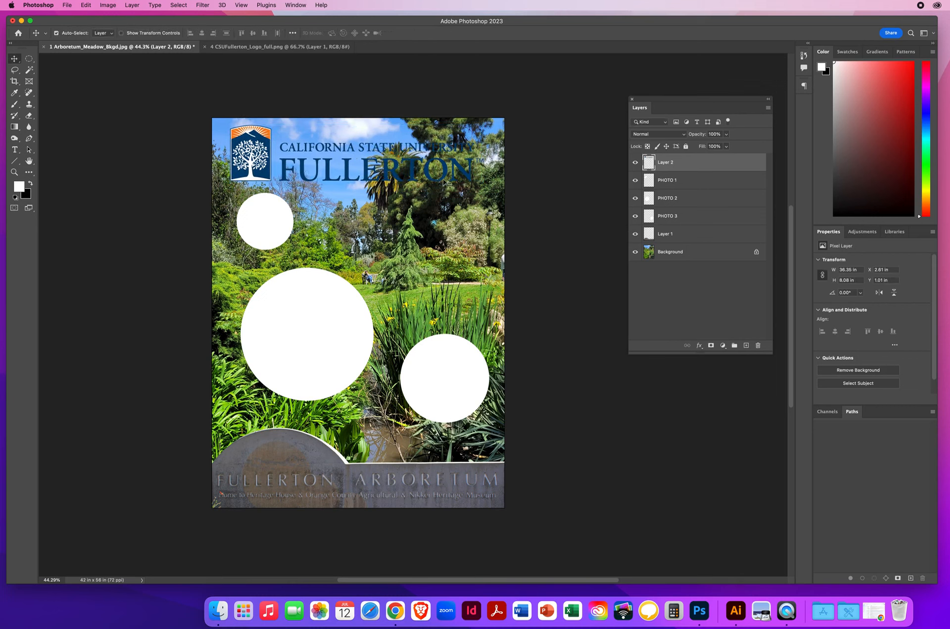
- Rename the logo's layer as TOP LOGO
{"action": "double_click", "coordinate": [666, 163]}
{"action": "type", "text": "TOP LOGO"}
{"action": "key", "text": "Return"}
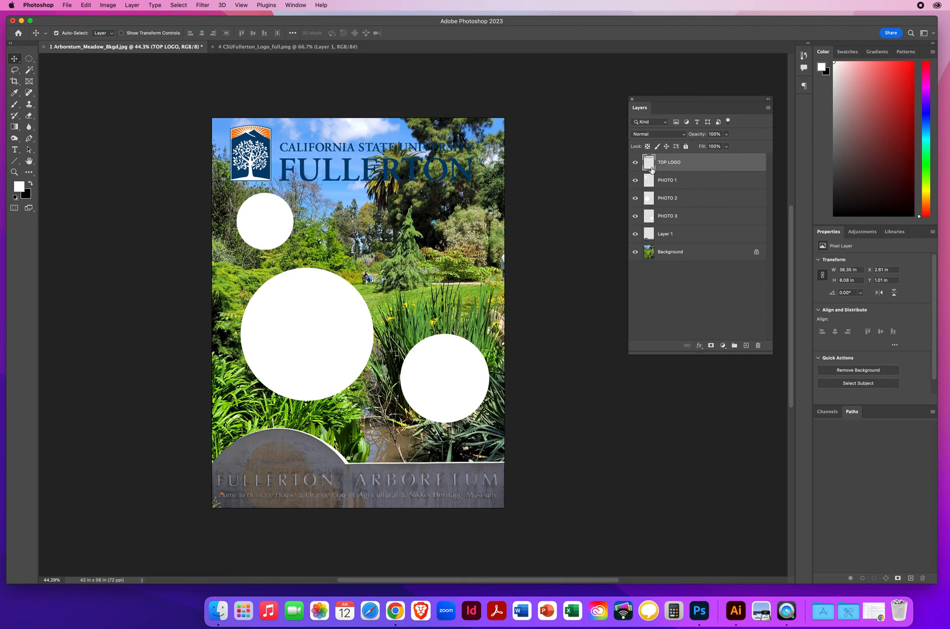
- Add an Outer Glow effect to the TOP LOGO layer with Screen blend mode and white (ffffff) as the glow colour
{"action": "double_click", "coordinate": [729, 165]}
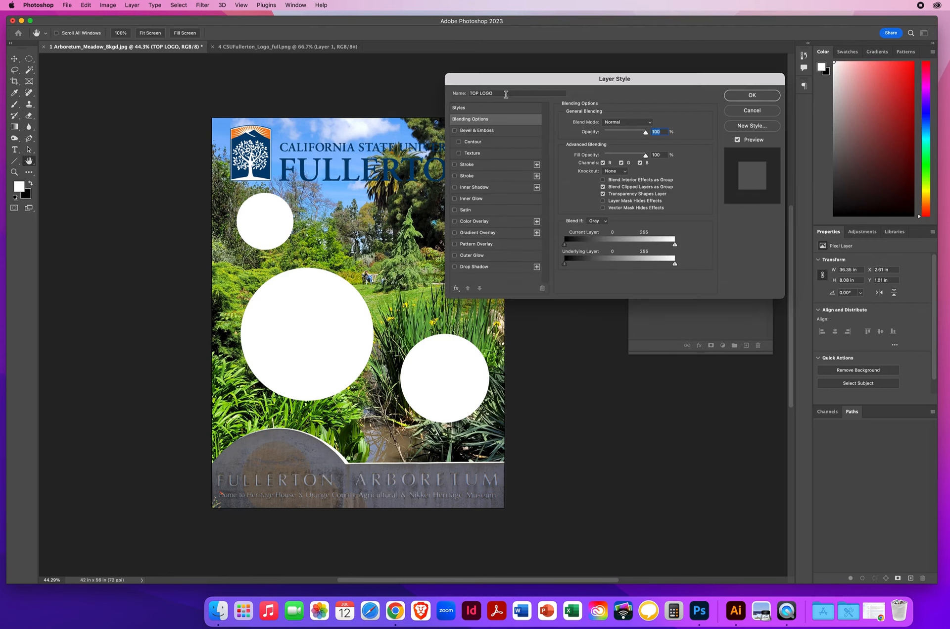
{"action": "left_click_drag", "start_coordinate": [477, 79], "coordinate": [535, 78]}
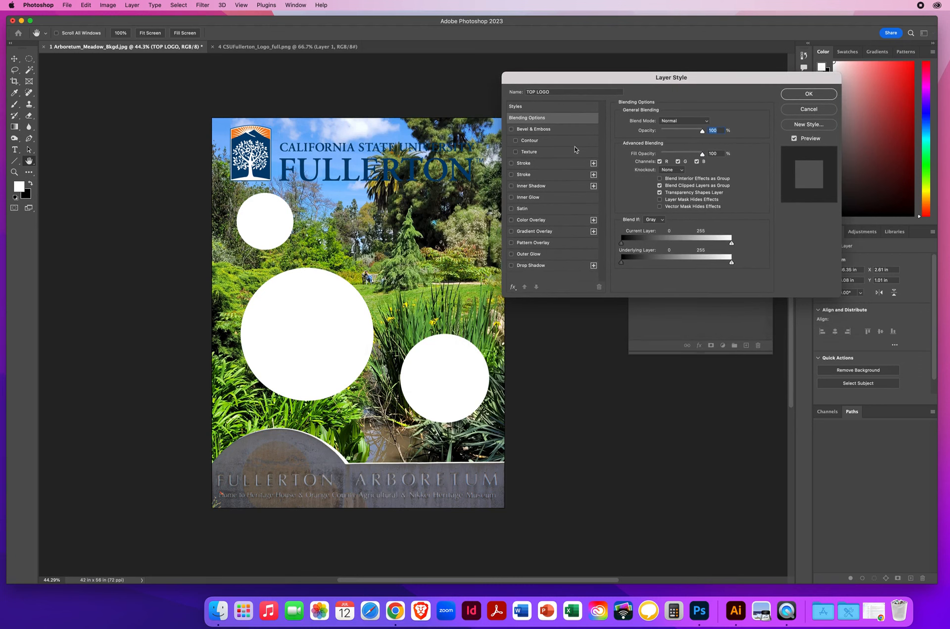
{"action": "left_click", "coordinate": [529, 254]}
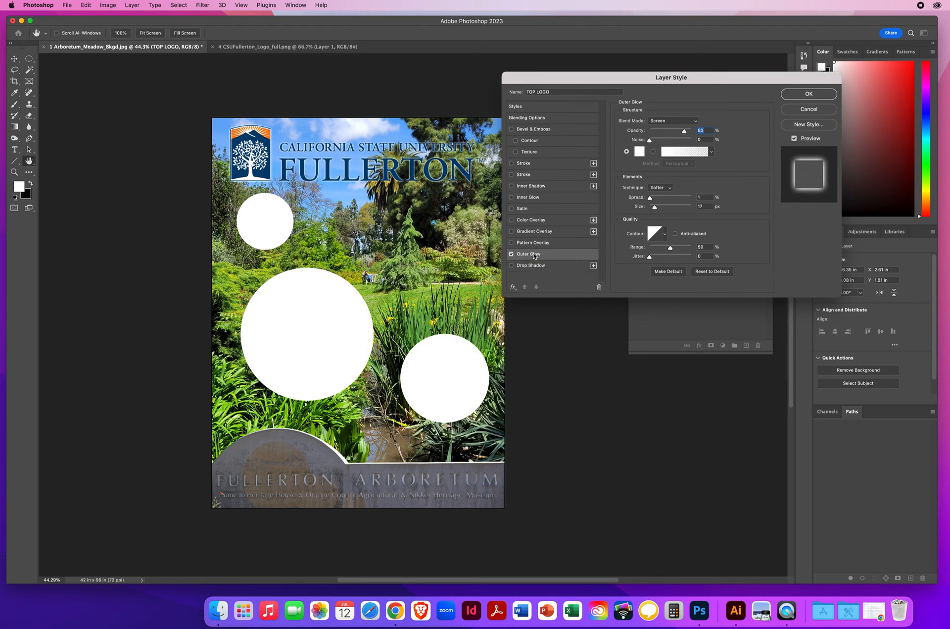
{"action": "left_click", "coordinate": [671, 122]}
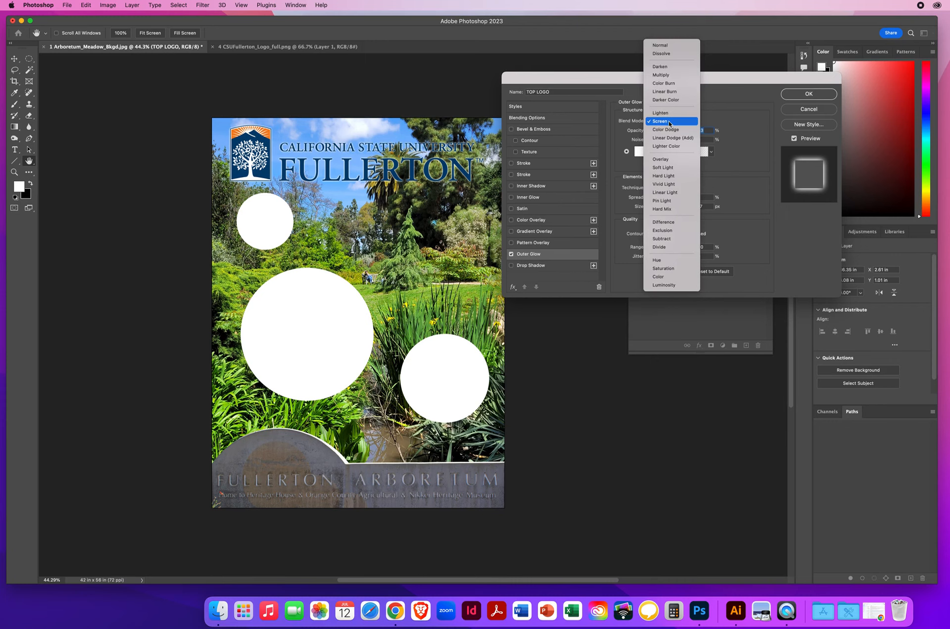
{"action": "left_click", "coordinate": [670, 122]}
{"action": "left_click", "coordinate": [639, 152]}
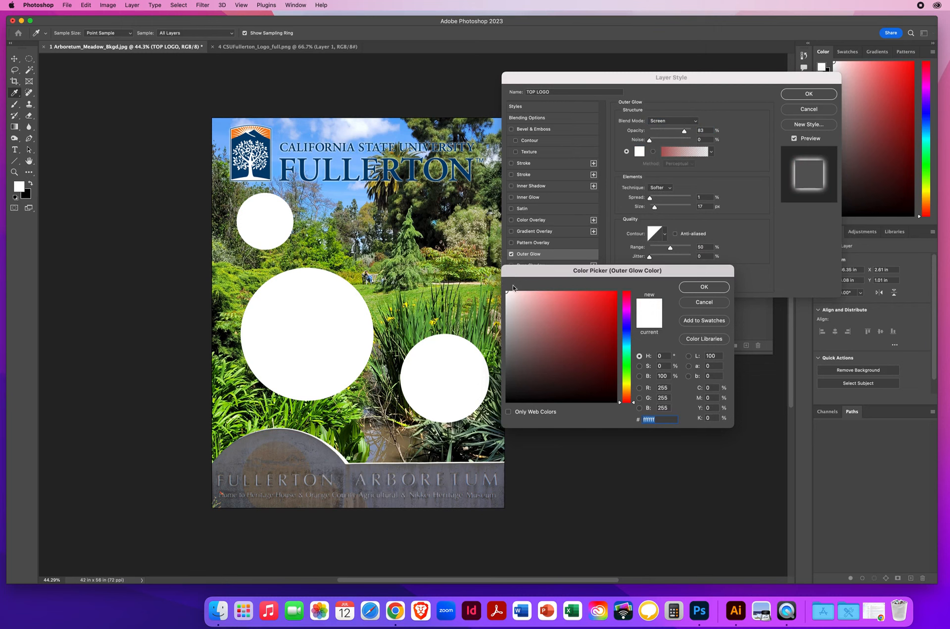
{"action": "left_click", "coordinate": [694, 286]}
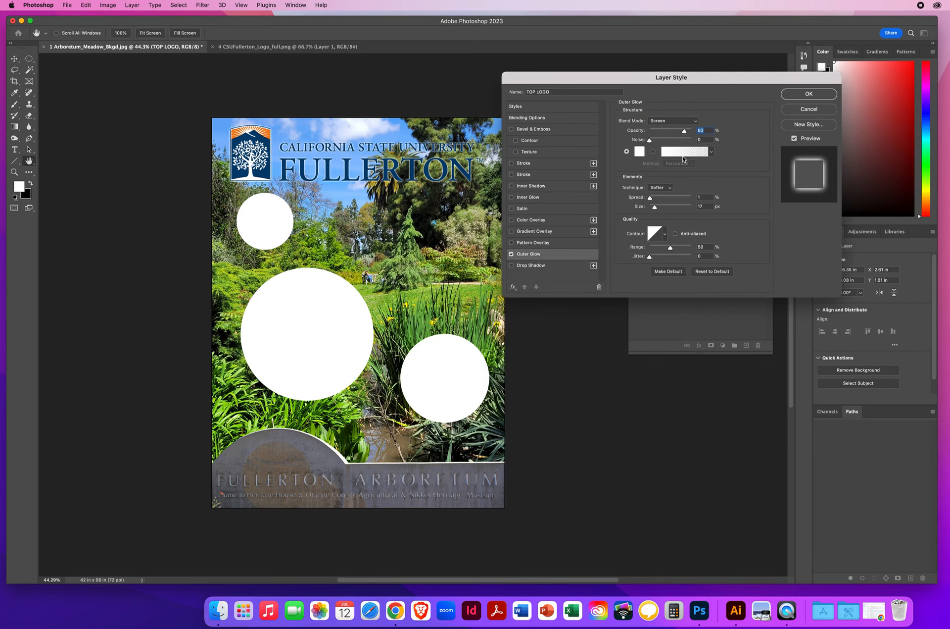
- Set the logo's outer glow to 90% opacity, 5% spread and 90 px size, and apply the layer style
{"action": "left_click_drag", "start_coordinate": [684, 133], "coordinate": [687, 133]}
{"action": "left_click_drag", "start_coordinate": [651, 199], "coordinate": [652, 200]}
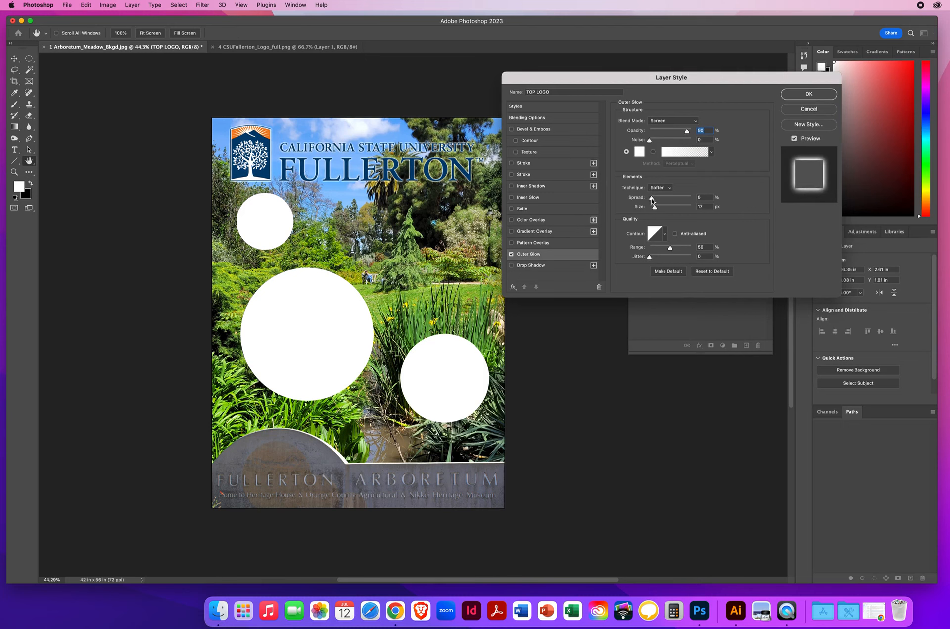
{"action": "left_click", "coordinate": [651, 200]}
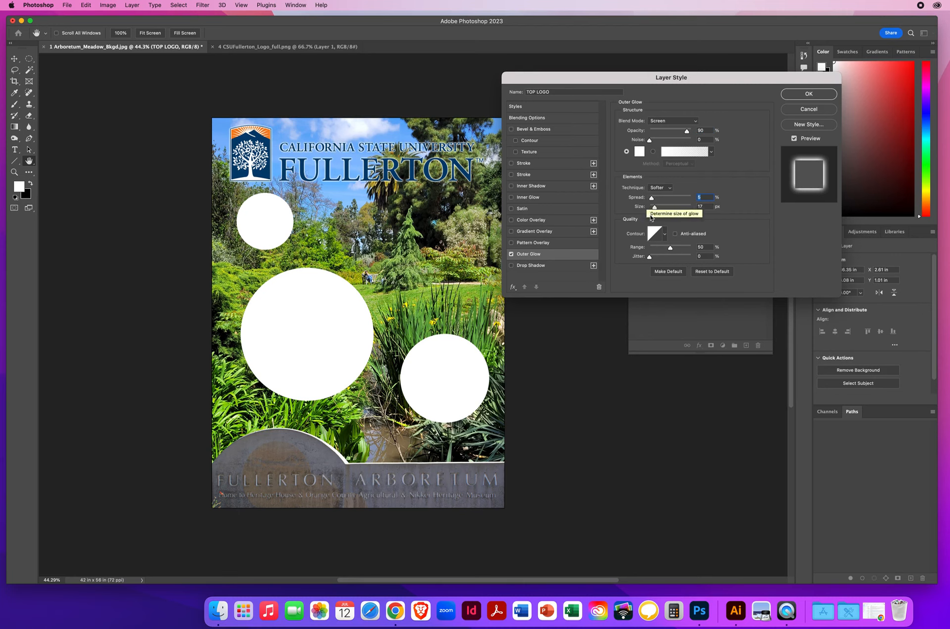
{"action": "left_click_drag", "start_coordinate": [654, 207], "coordinate": [658, 208]}
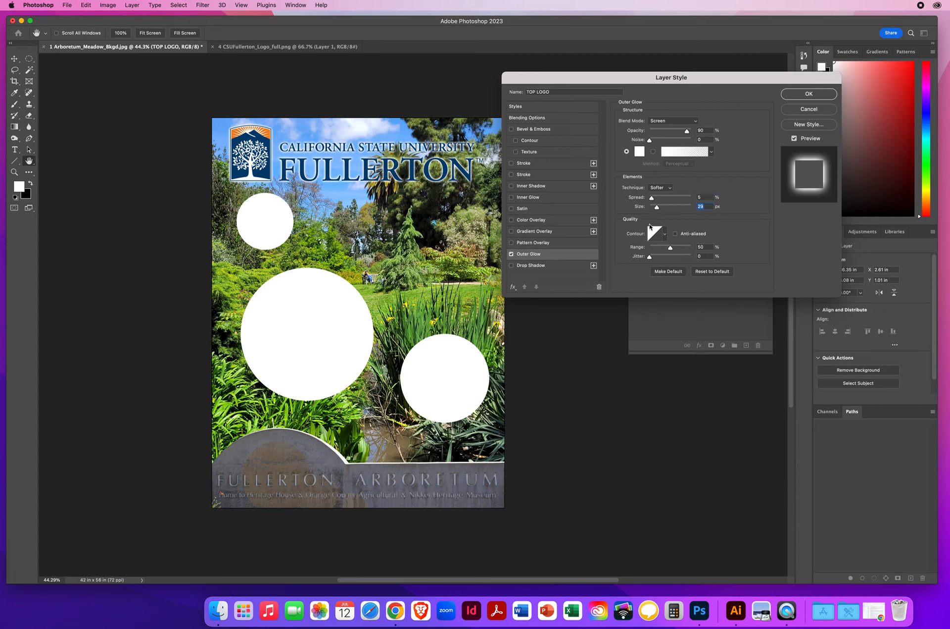
{"action": "left_click_drag", "start_coordinate": [657, 207], "coordinate": [668, 210]}
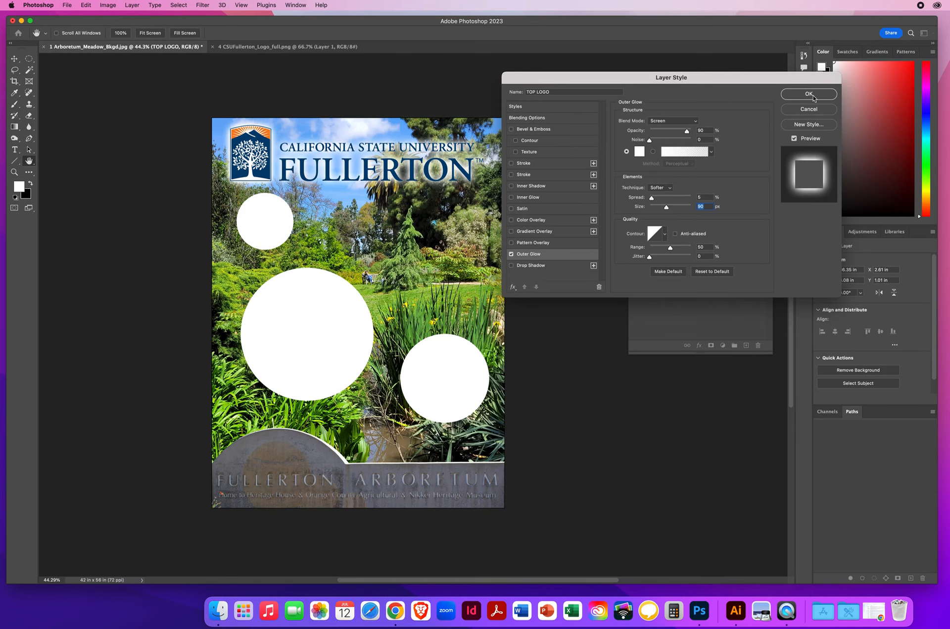
{"action": "left_click", "coordinate": [807, 96]}
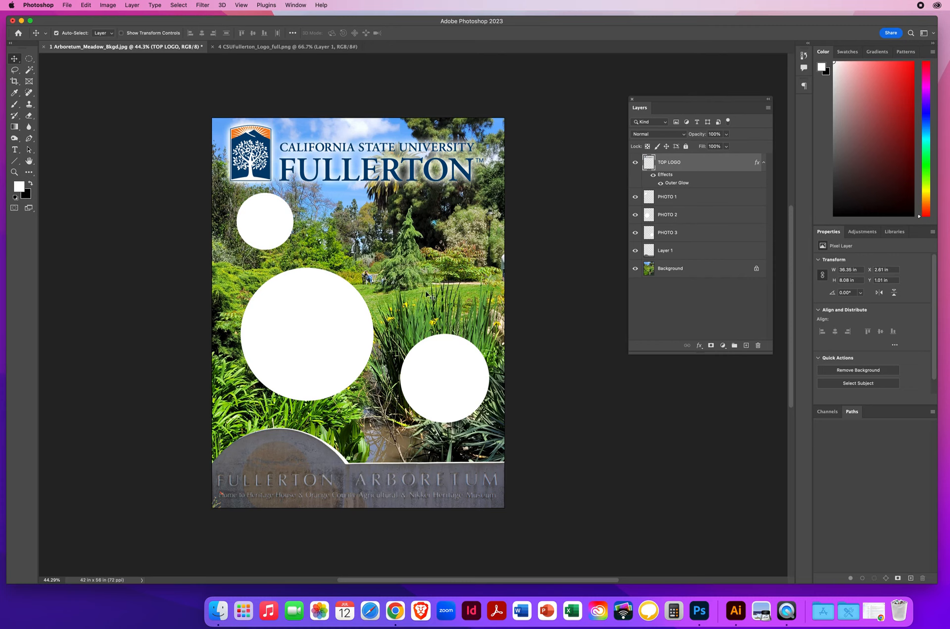
- Close the logo document and save the poster as a layered Photoshop copy on the Desktop, named with the author's name followed by Arboretum
{"action": "left_click", "coordinate": [213, 46]}
{"action": "left_click", "coordinate": [68, 6]}
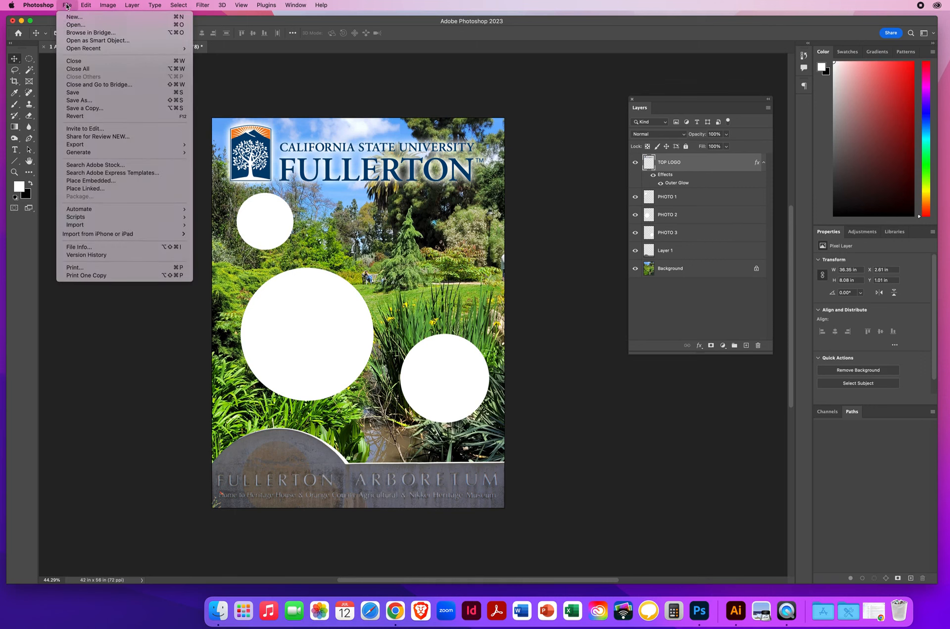
{"action": "left_click", "coordinate": [77, 110]}
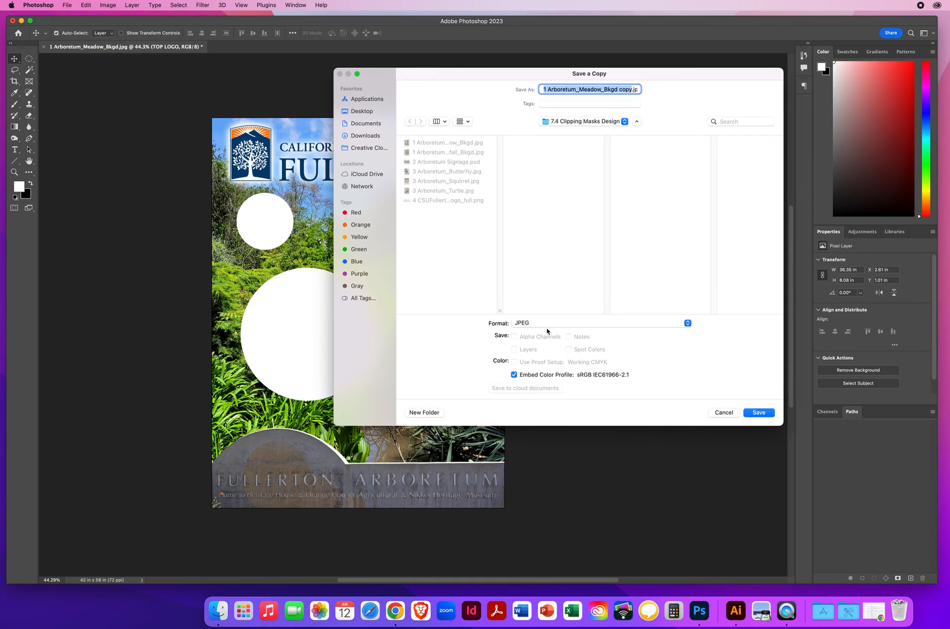
{"action": "left_click", "coordinate": [533, 322]}
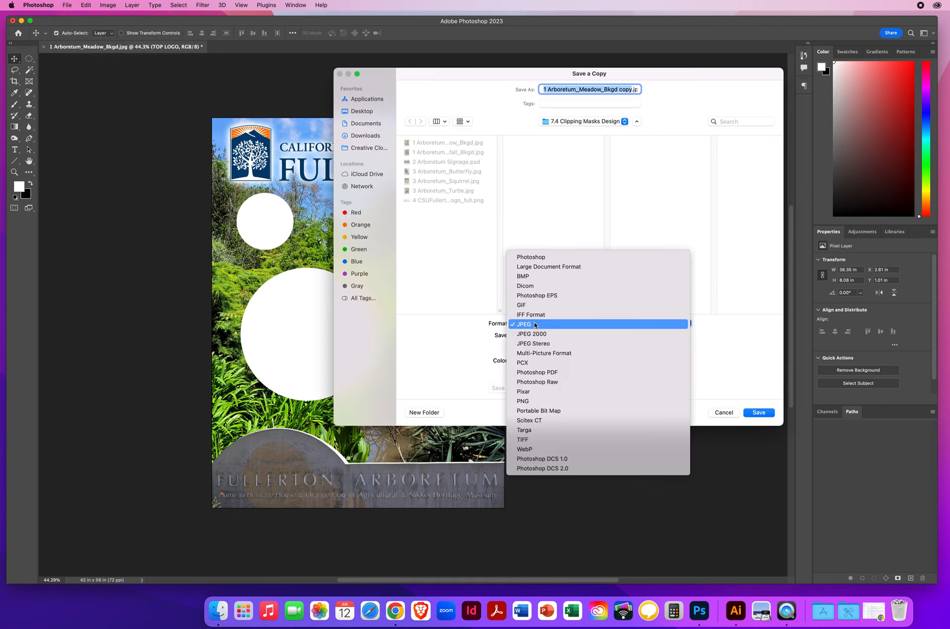
{"action": "left_click", "coordinate": [538, 258]}
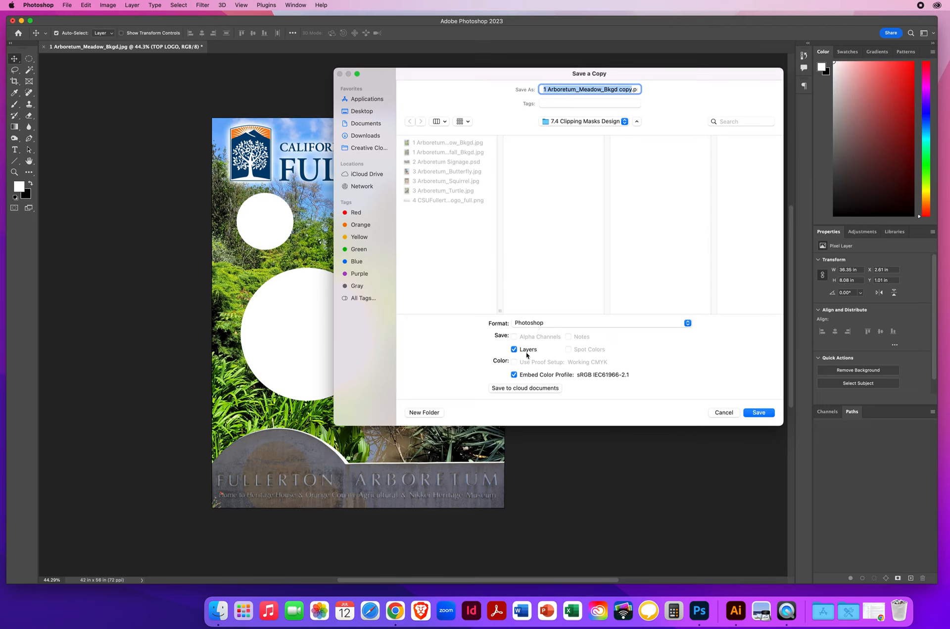
{"action": "type", "text": "NielsenChri"}
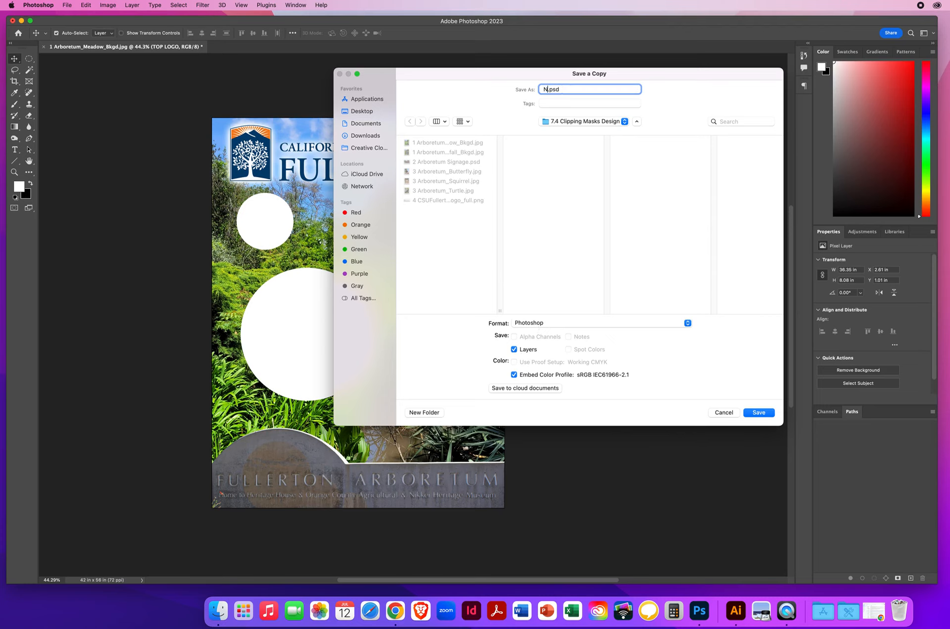
{"action": "type", "text": "sArboretum"}
{"action": "left_click", "coordinate": [360, 110]}
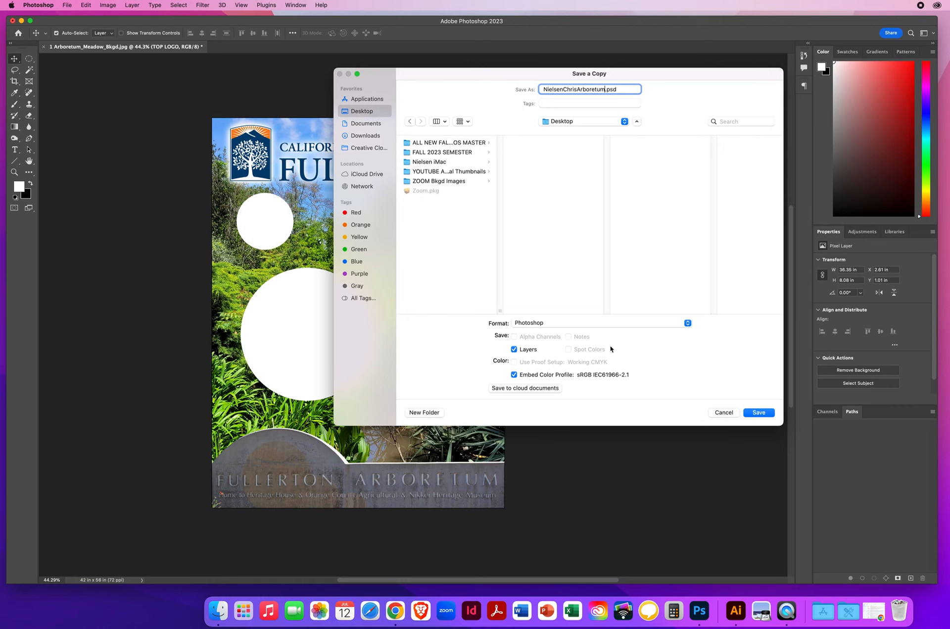
{"action": "left_click", "coordinate": [753, 413]}
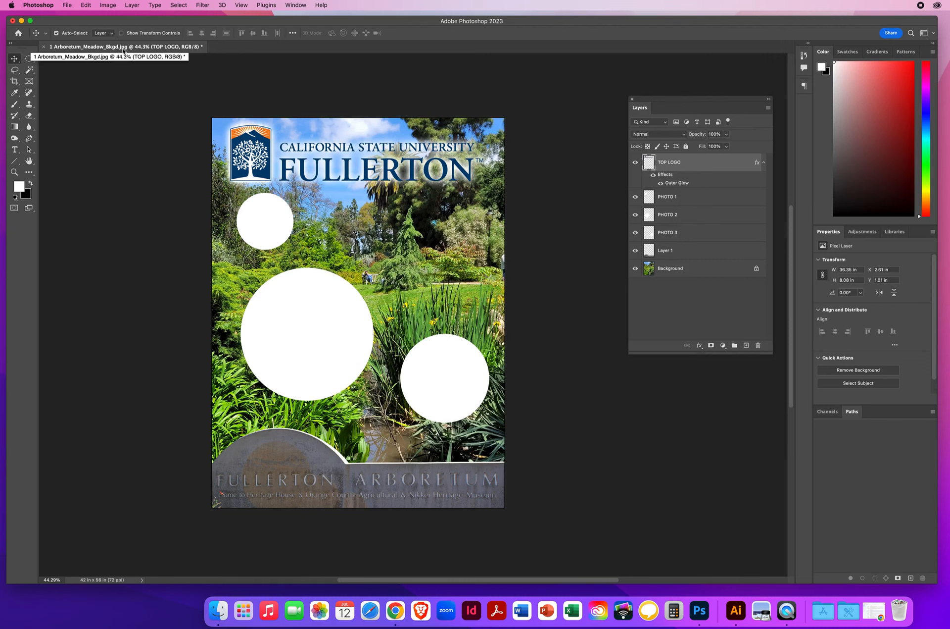
- Close 1 Arboretum_Meadow_Bkgd.jpg without saving and open the saved Arboretum .psd copy from the Desktop
{"action": "left_click", "coordinate": [43, 47]}
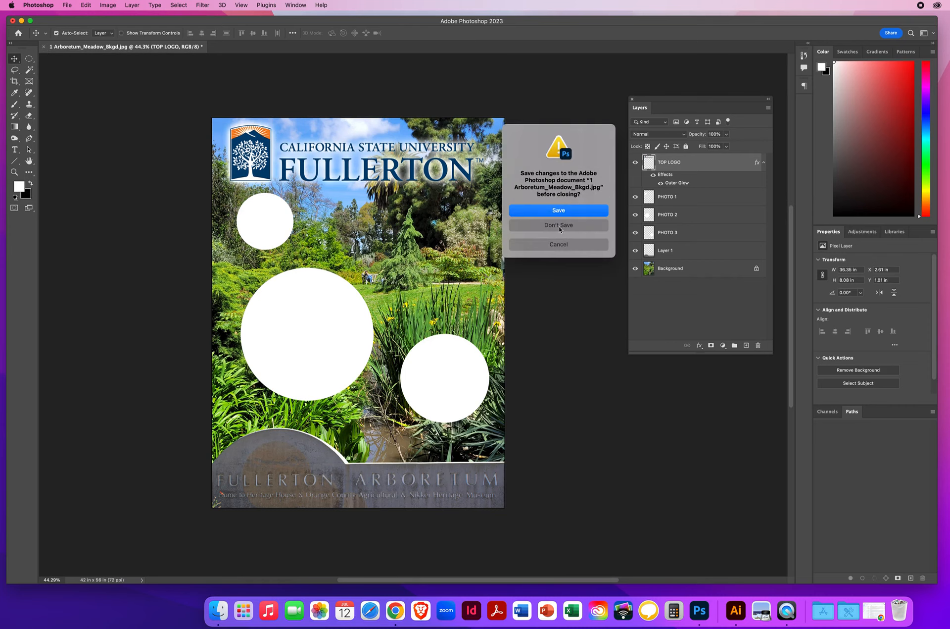
{"action": "left_click", "coordinate": [543, 227]}
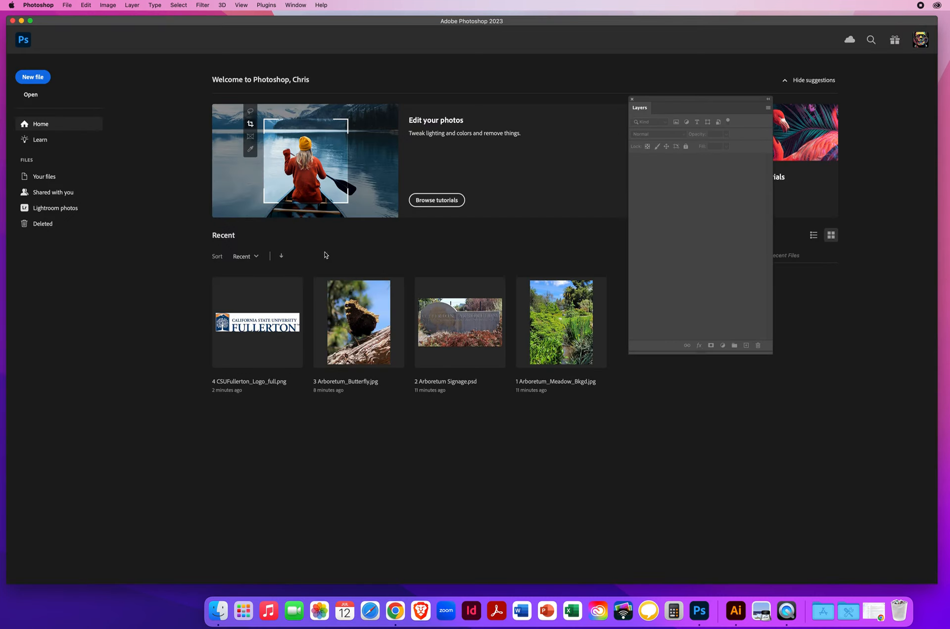
{"action": "left_click", "coordinate": [67, 5]}
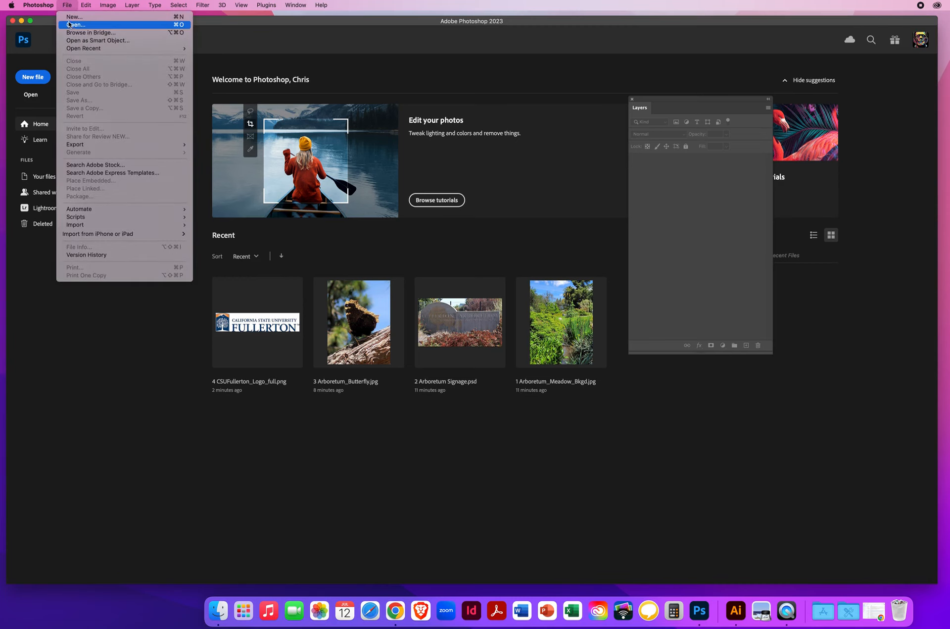
{"action": "left_click", "coordinate": [69, 25]}
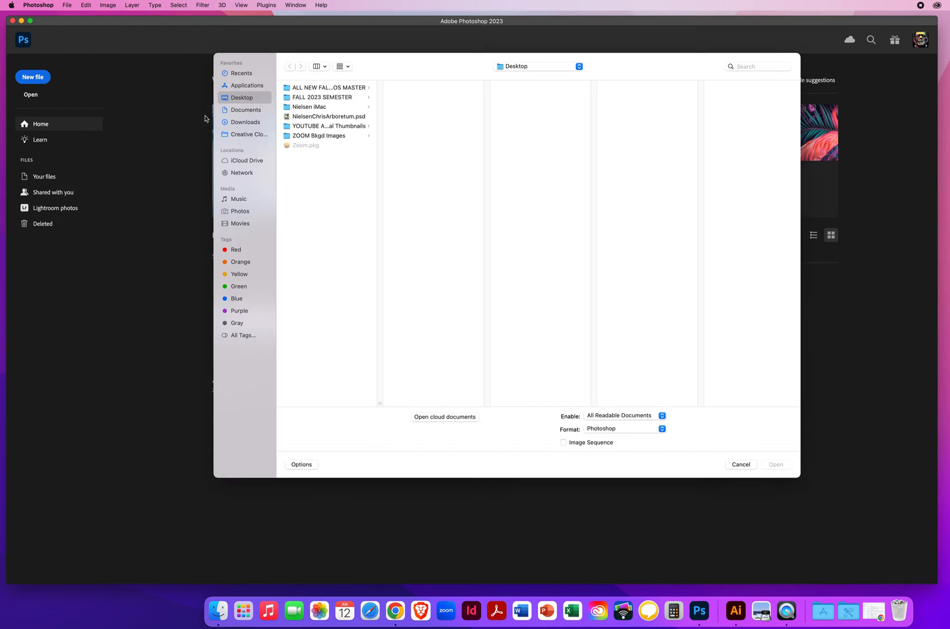
{"action": "left_click", "coordinate": [322, 118]}
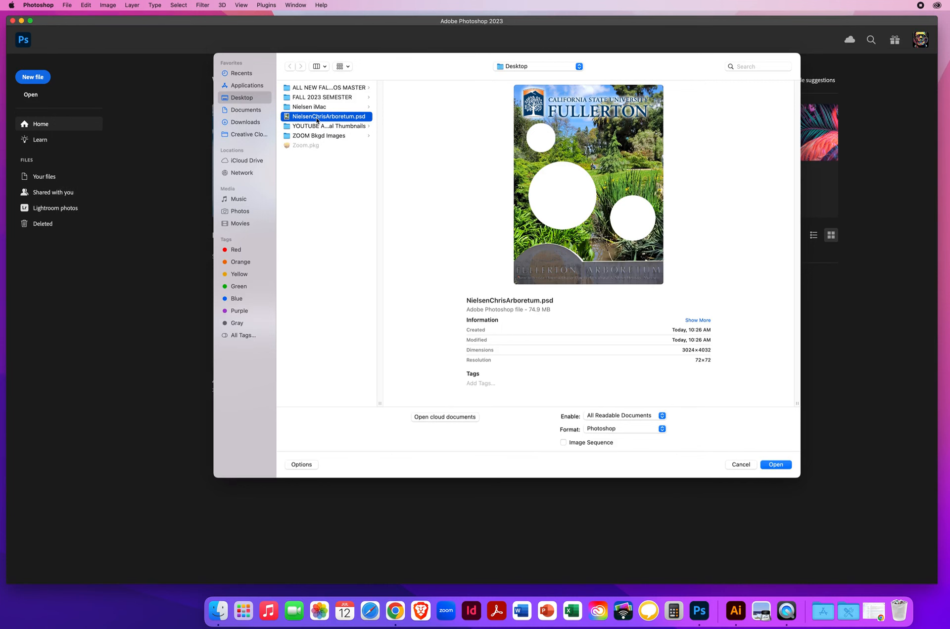
{"action": "left_click", "coordinate": [775, 464]}
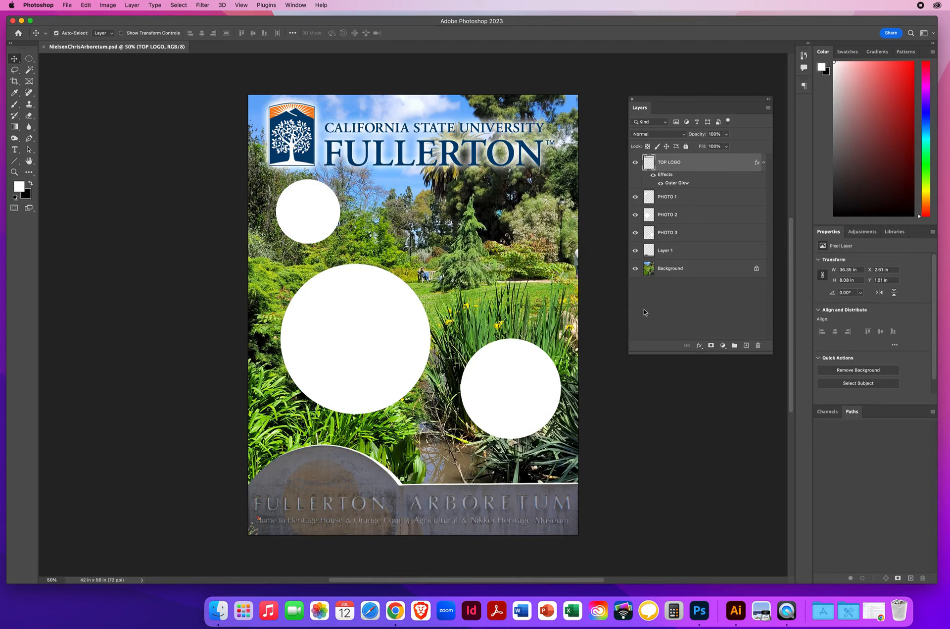
- Select the PHOTO 1 layer and toggle its visibility off and on to check which circle it holds
{"action": "left_click", "coordinate": [669, 198]}
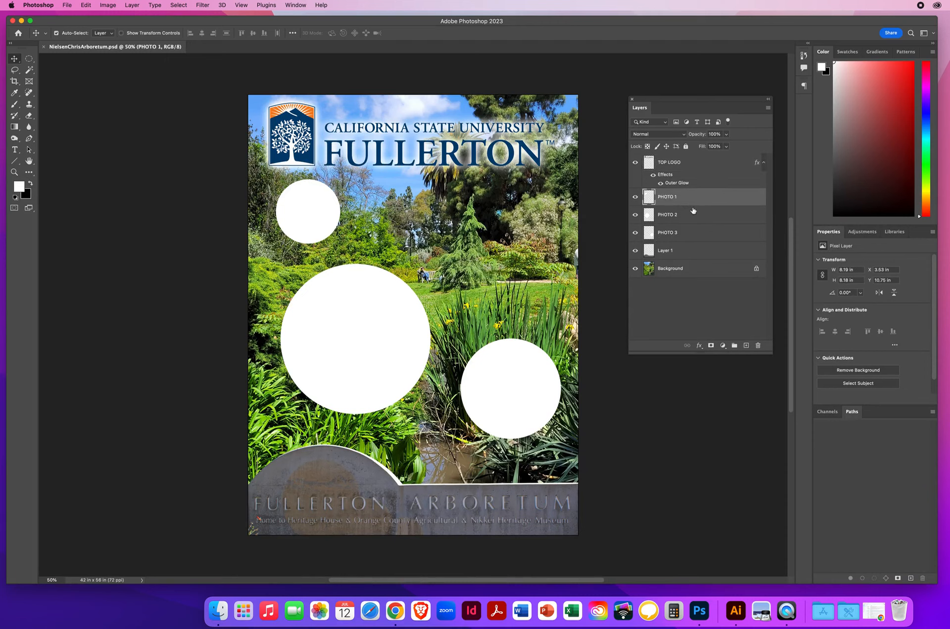
{"action": "left_click", "coordinate": [635, 196]}
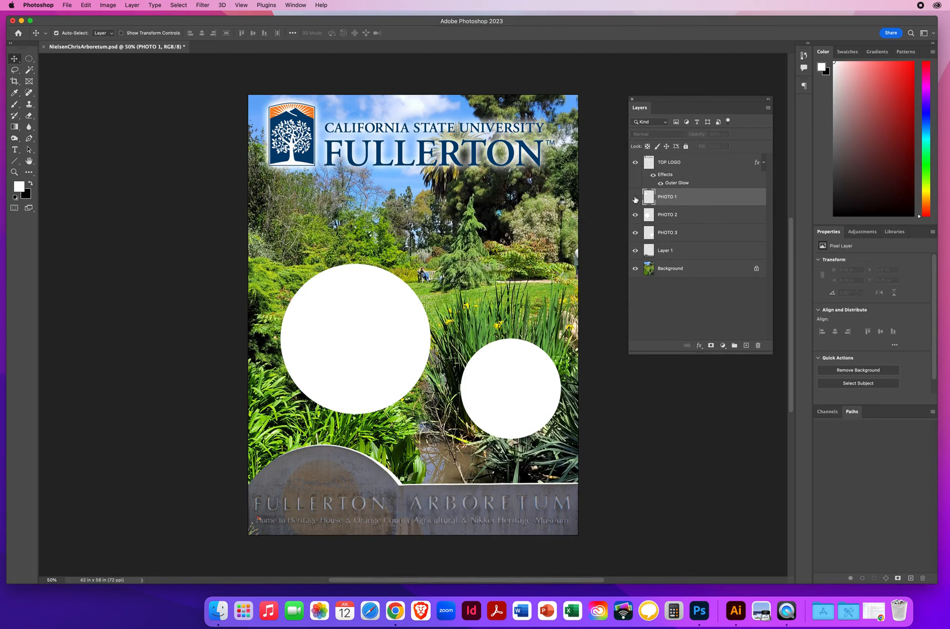
{"action": "left_click_drag", "start_coordinate": [624, 199], "coordinate": [297, 212]}
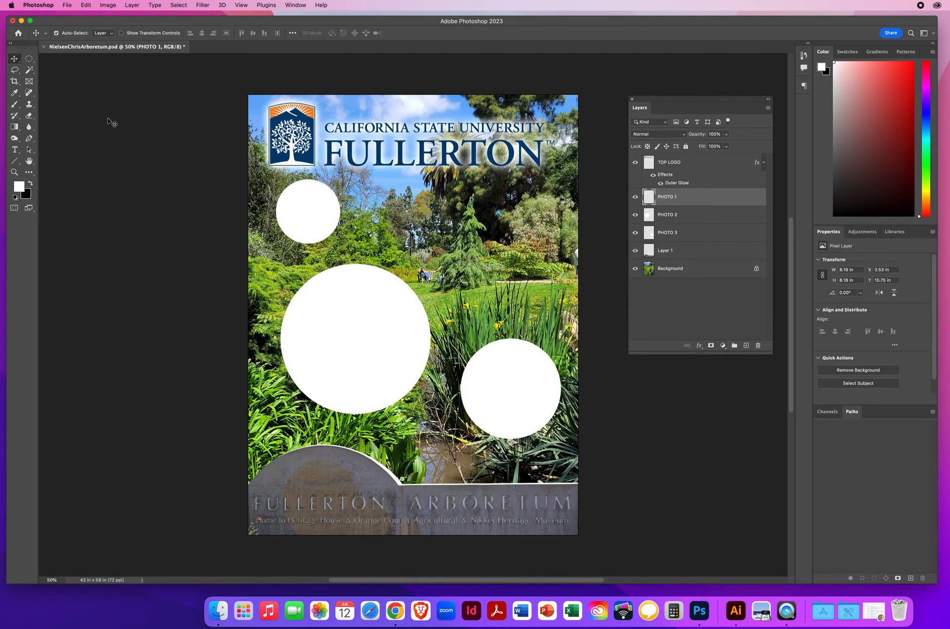
- Open 3 Arboretum_Butterfly.jpg from the 7.4 Clipping Masks Design folder inside PS DEMOS, PS - CHAPTER 7
{"action": "left_click", "coordinate": [67, 7]}
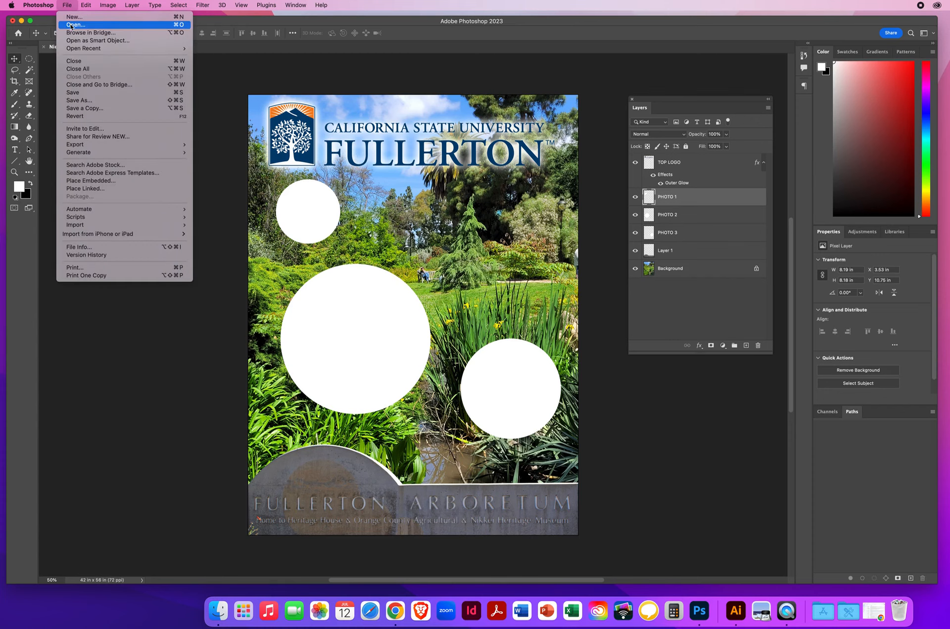
{"action": "left_click", "coordinate": [75, 25]}
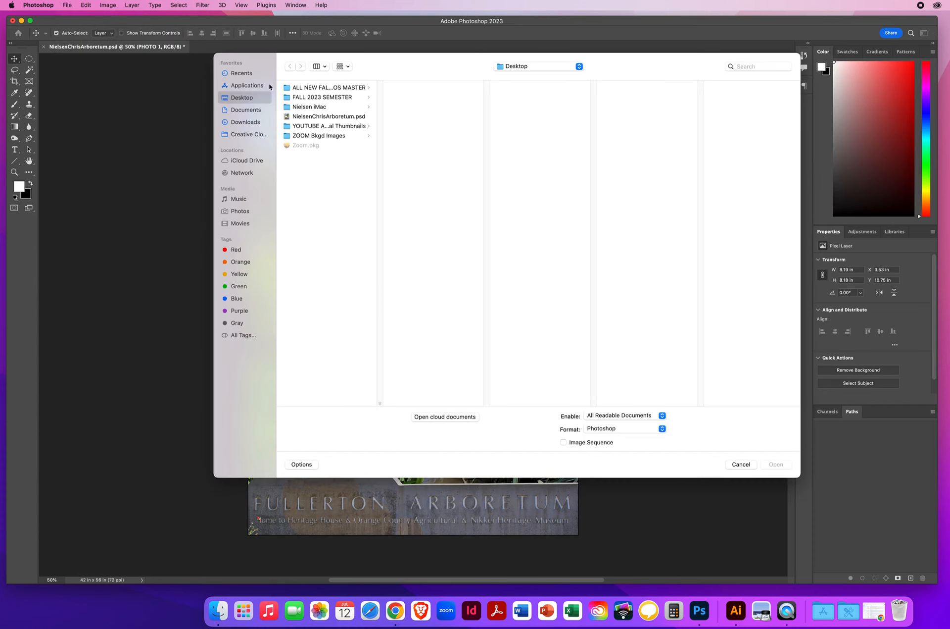
{"action": "left_click", "coordinate": [335, 90]}
{"action": "left_click", "coordinate": [432, 98]}
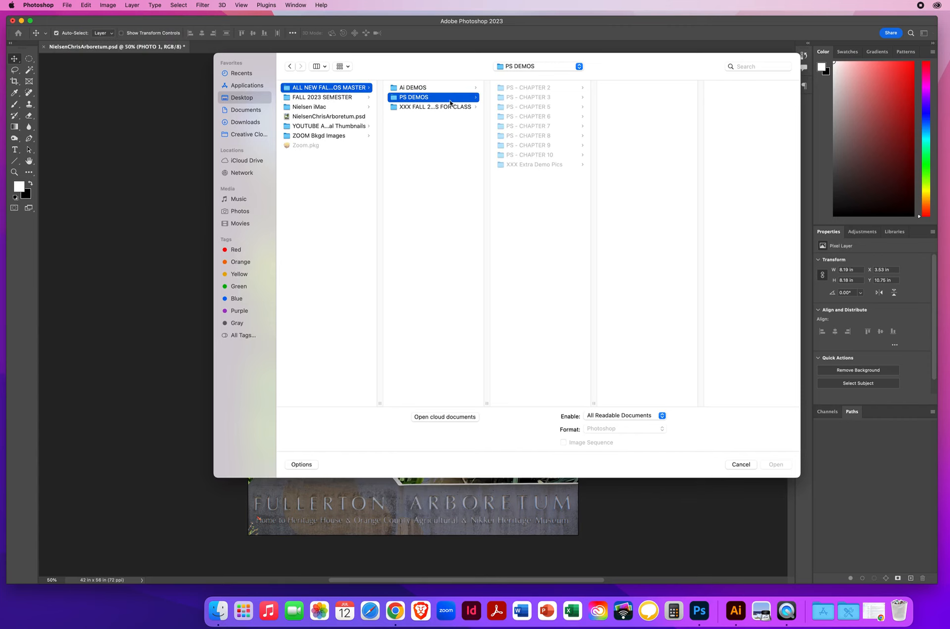
{"action": "left_click", "coordinate": [542, 127]}
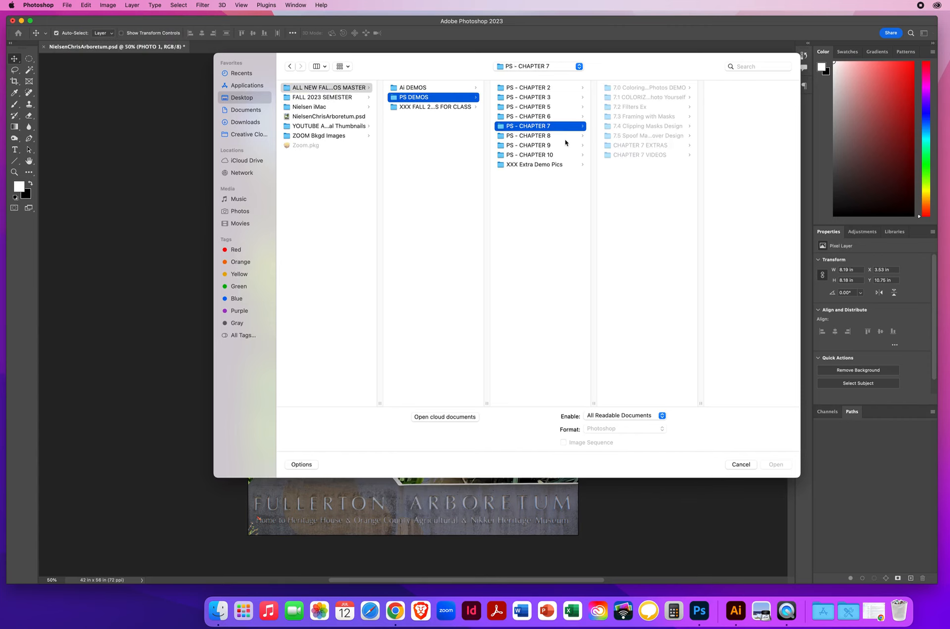
{"action": "left_click", "coordinate": [635, 127]}
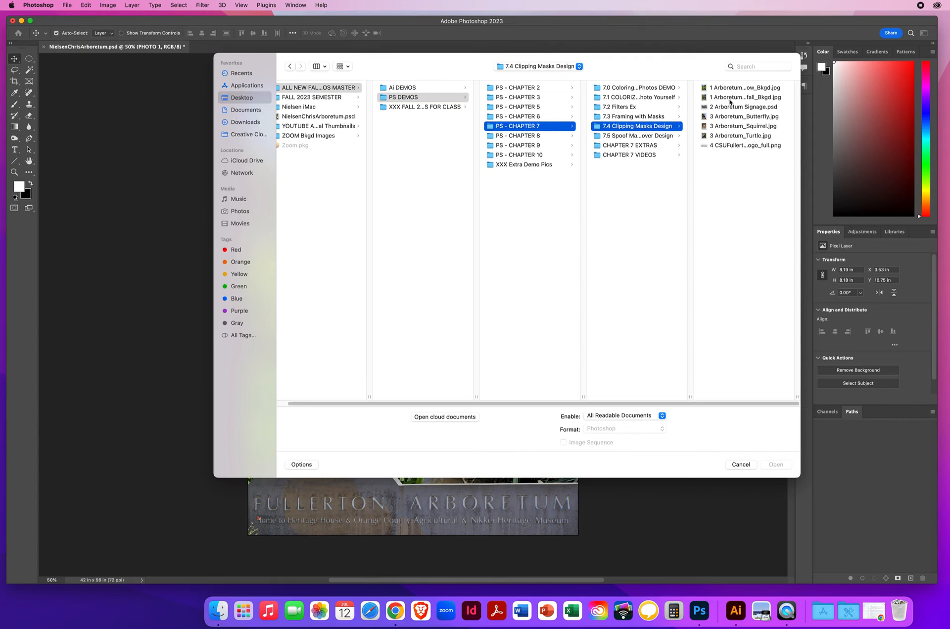
{"action": "left_click", "coordinate": [723, 119]}
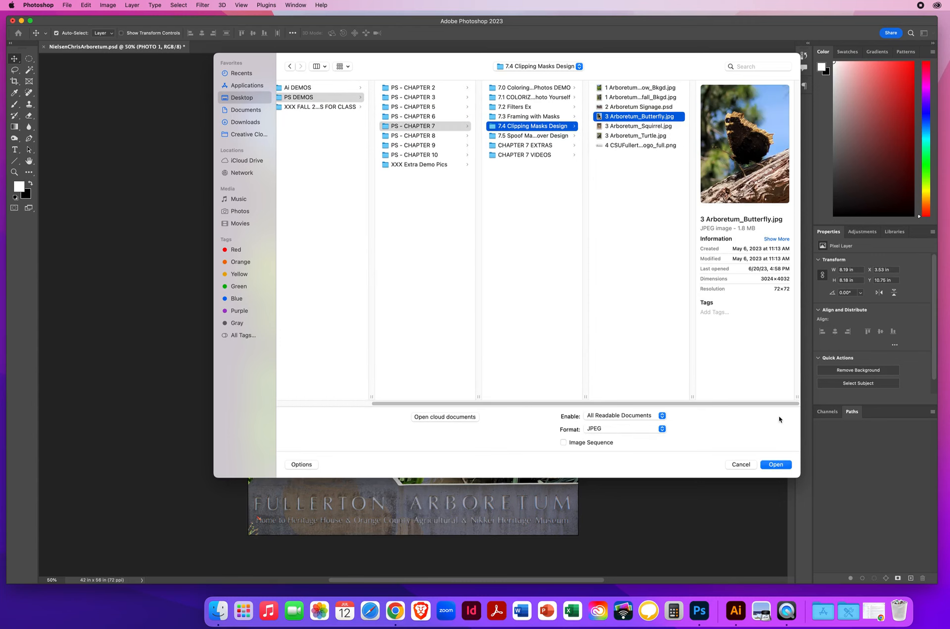
{"action": "left_click", "coordinate": [775, 465]}
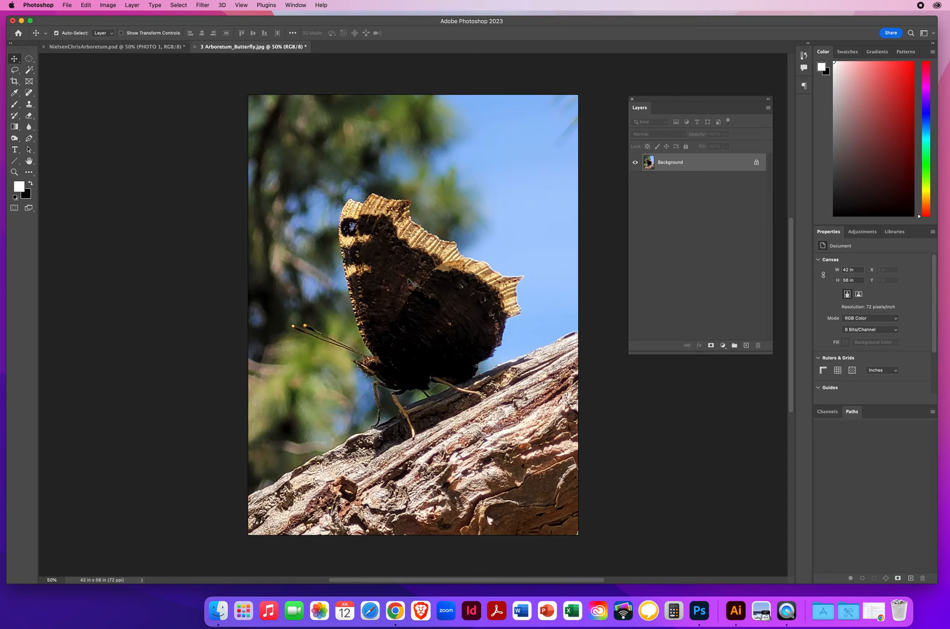
- Copy the butterfly photo into the poster document directly above the PHOTO 1 layer and move it toward the poster's middle
{"action": "left_click_drag", "start_coordinate": [402, 271], "coordinate": [275, 168]}
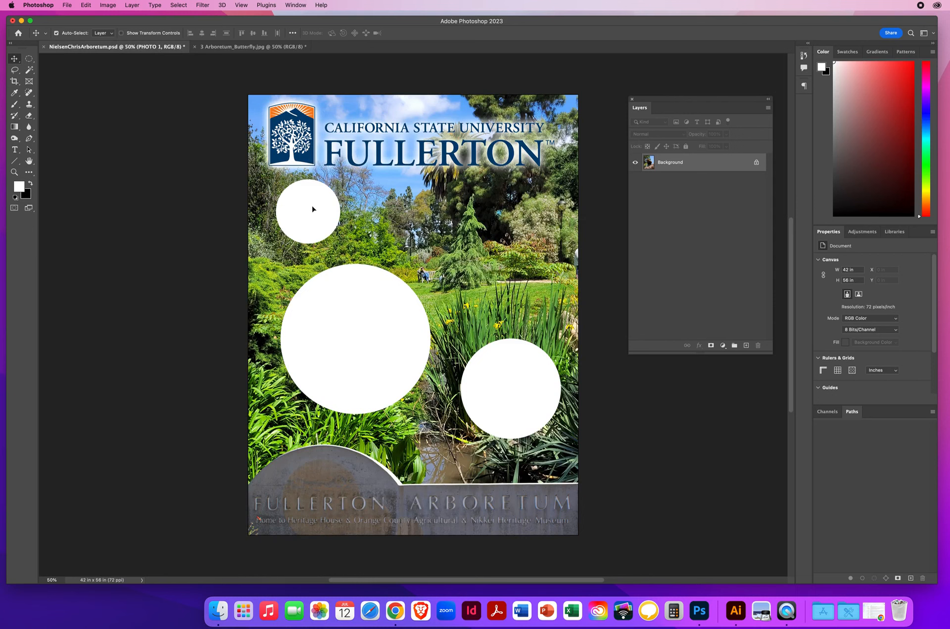
{"action": "left_click_drag", "start_coordinate": [313, 210], "coordinate": [513, 251]}
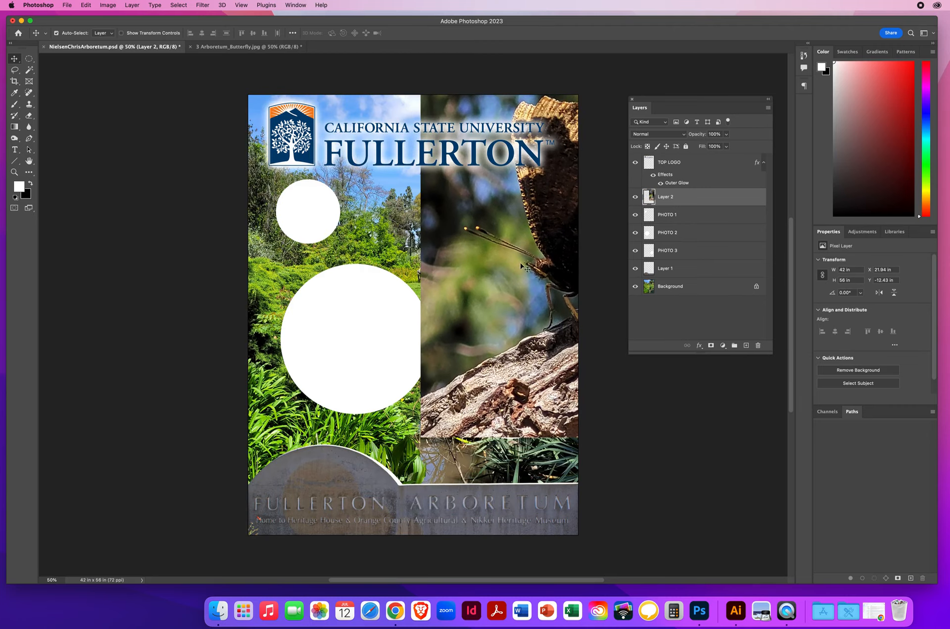
{"action": "left_click_drag", "start_coordinate": [511, 262], "coordinate": [438, 267]}
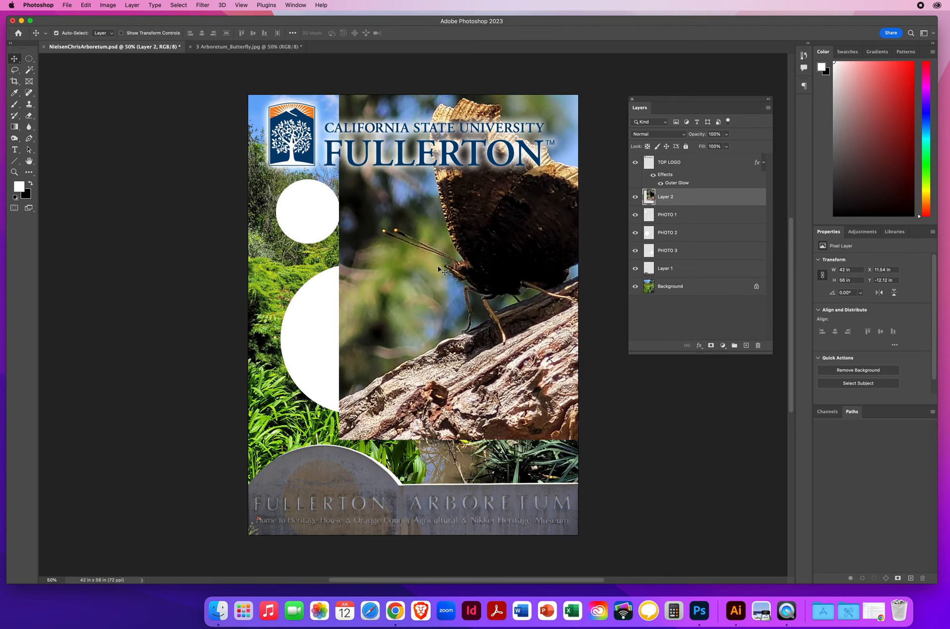
- Scale the butterfly photo down proportionally to about 37% and place it over the small white circle
{"action": "key", "text": "super+t"}
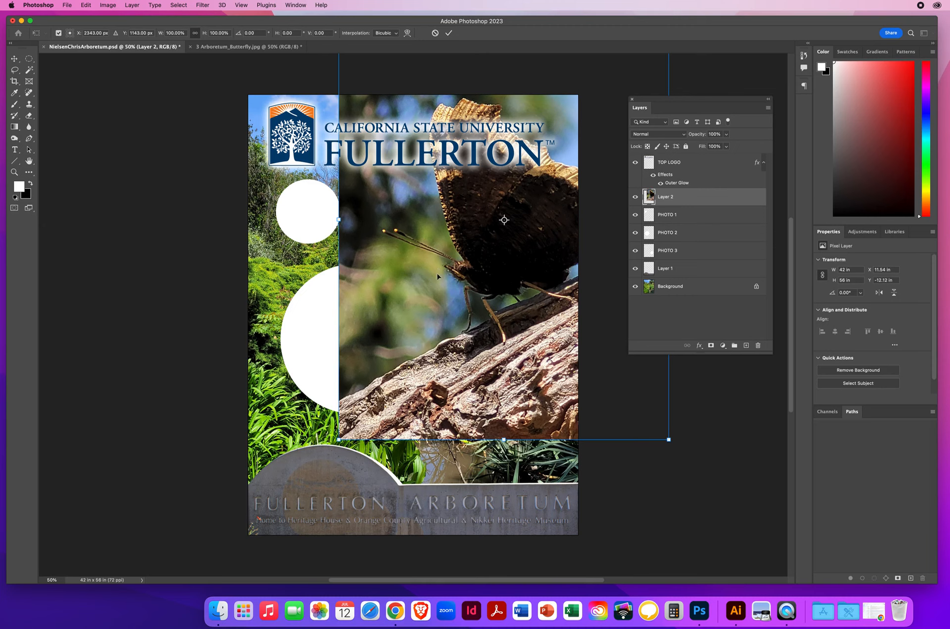
{"action": "left_click_drag", "start_coordinate": [338, 439], "coordinate": [500, 225]}
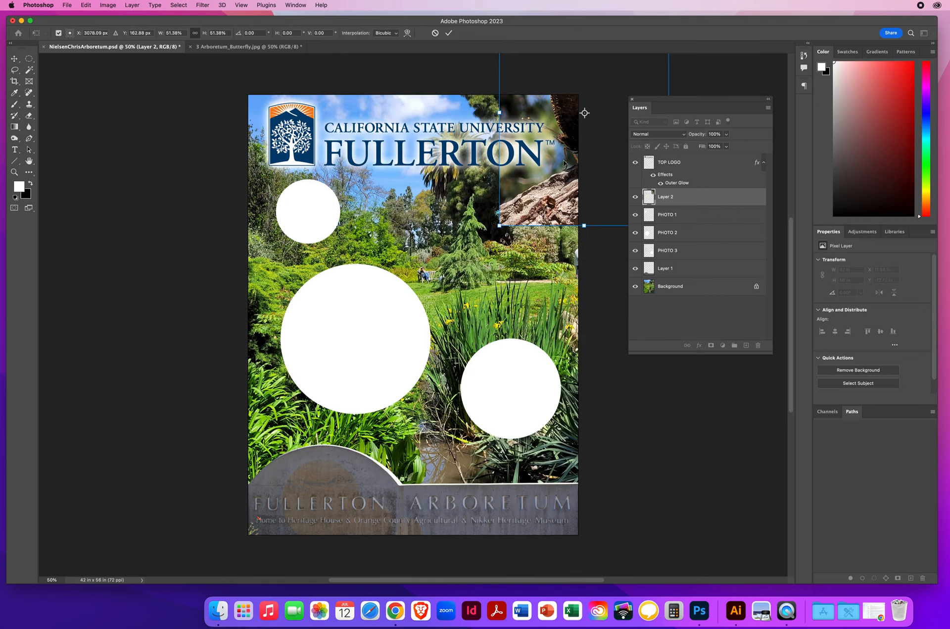
{"action": "left_click_drag", "start_coordinate": [563, 163], "coordinate": [428, 260]}
{"action": "left_click_drag", "start_coordinate": [527, 95], "coordinate": [479, 159]}
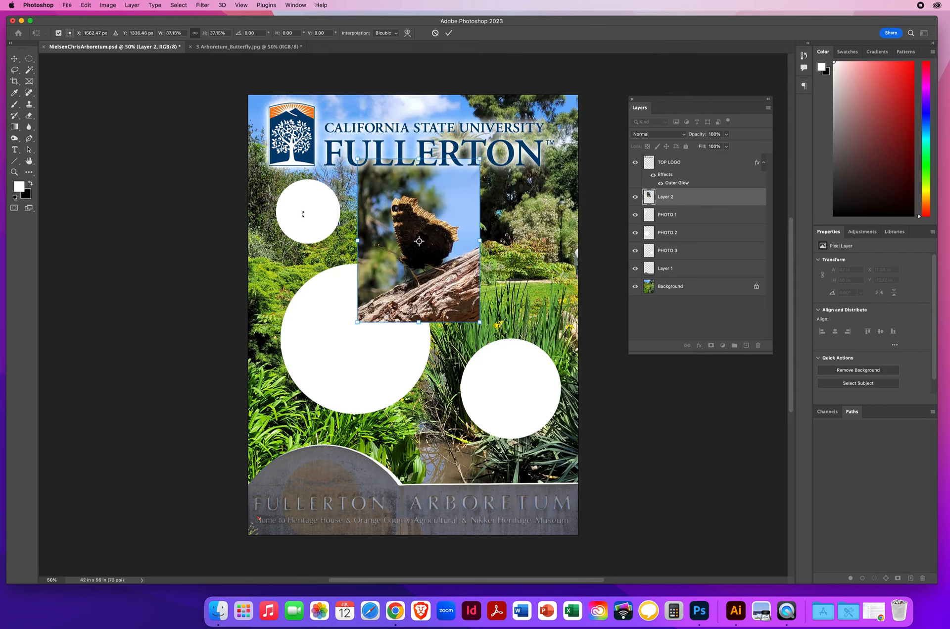
{"action": "mouse_move", "coordinate": [398, 301]}
{"action": "left_mouse_down"}
{"action": "mouse_move", "coordinate": [380, 265]}
{"action": "mouse_move", "coordinate": [396, 281]}
{"action": "left_mouse_up"}
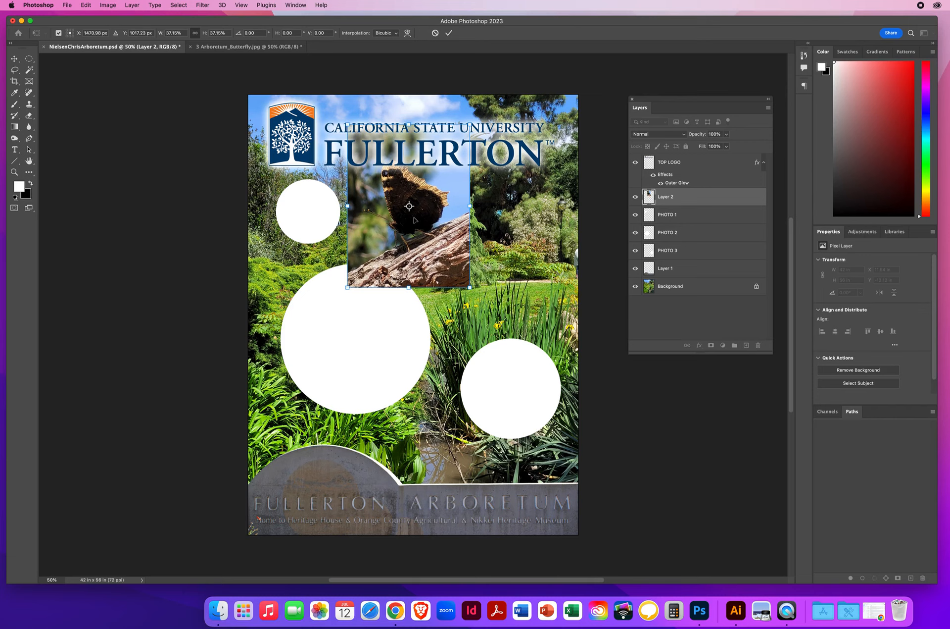
{"action": "key", "text": "Return"}
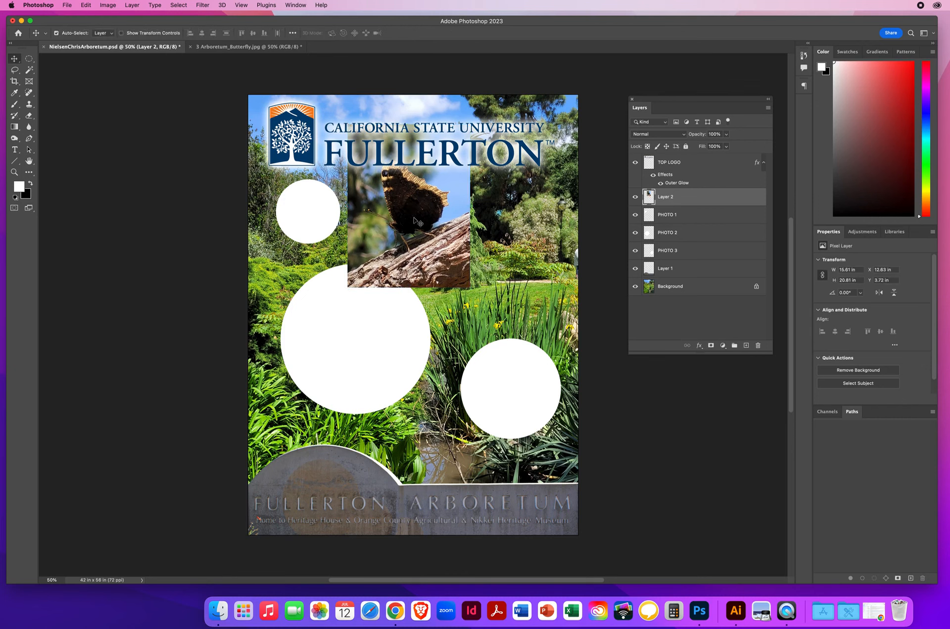
{"action": "left_click_drag", "start_coordinate": [415, 220], "coordinate": [312, 215]}
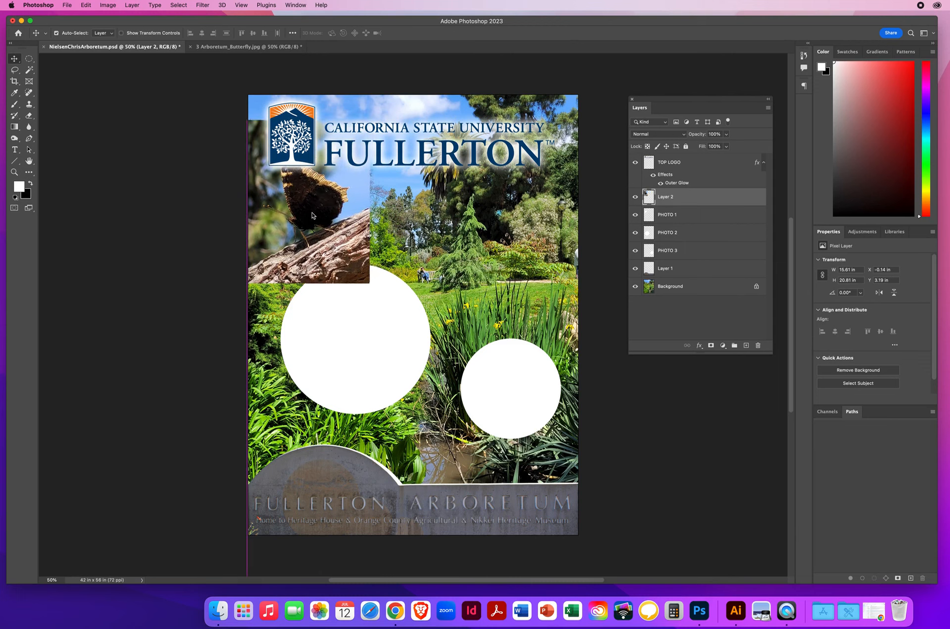
- Clip the butterfly layer to the PHOTO 1 circle layer directly beneath it with a clipping mask
{"action": "left_click", "coordinate": [680, 214]}
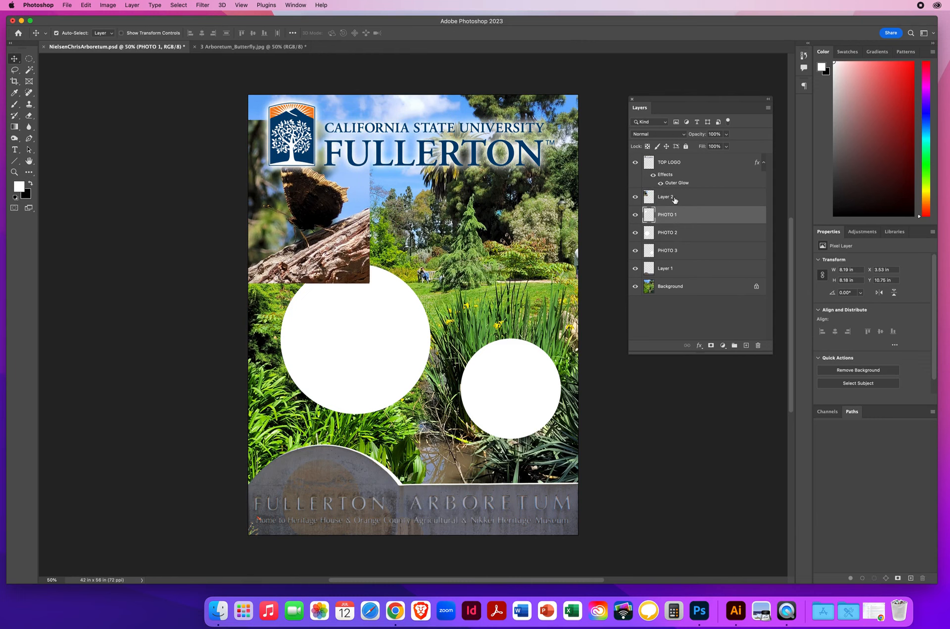
{"action": "left_click", "coordinate": [676, 201]}
{"action": "left_click", "coordinate": [687, 215]}
{"action": "left_click", "coordinate": [677, 201]}
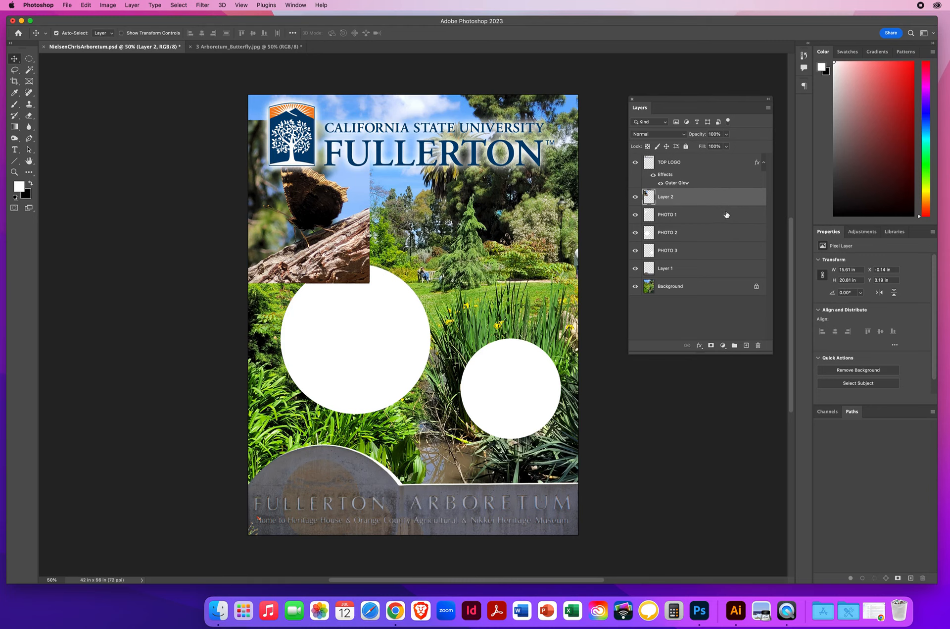
{"action": "left_click_drag", "start_coordinate": [726, 204], "coordinate": [721, 203]}
{"action": "left_click", "coordinate": [713, 203], "text": "alt"}
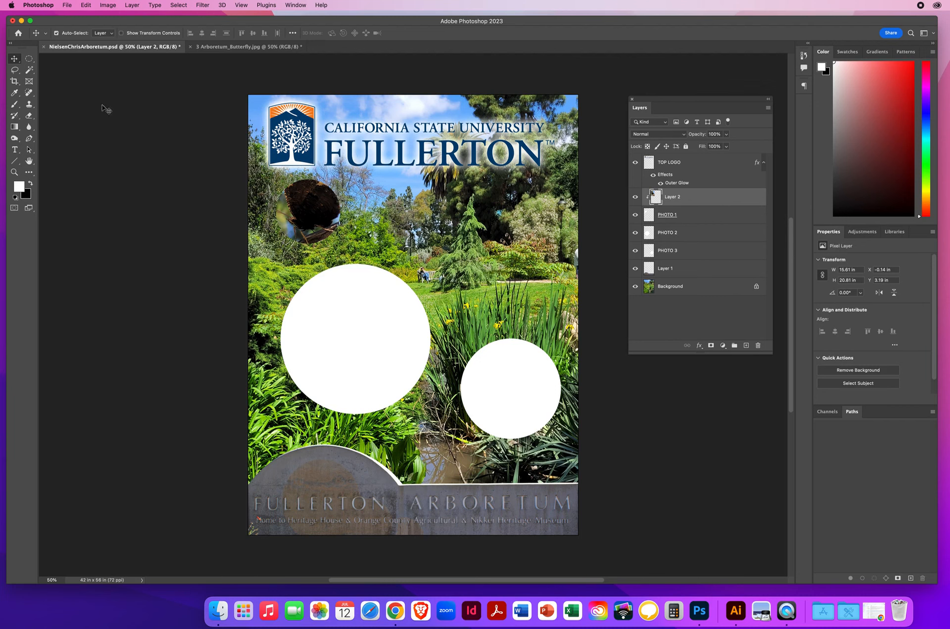
- Scale the clipped butterfly photo to about 58% and nudge it so the butterfly is framed inside the small circle
{"action": "mouse_move", "coordinate": [314, 221]}
{"action": "left_mouse_down"}
{"action": "mouse_move", "coordinate": [336, 210]}
{"action": "mouse_move", "coordinate": [350, 217]}
{"action": "mouse_move", "coordinate": [298, 211]}
{"action": "mouse_move", "coordinate": [313, 225]}
{"action": "left_mouse_up"}
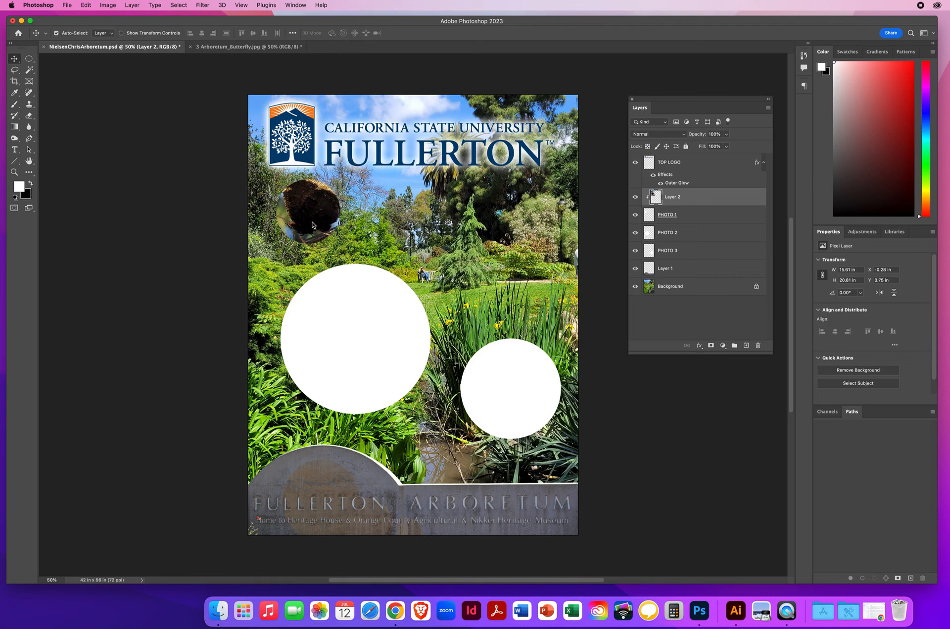
{"action": "key", "text": "super"}
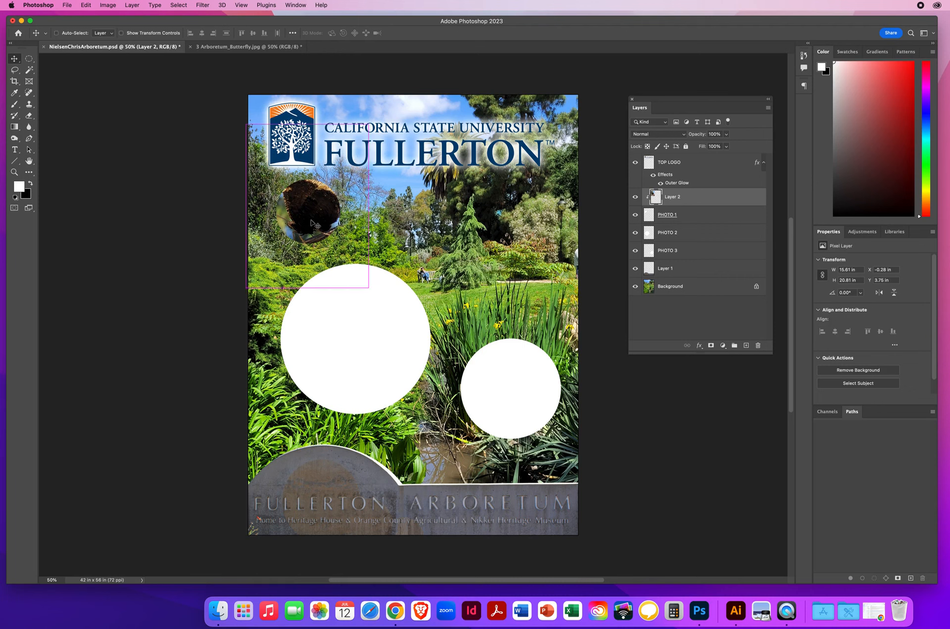
{"action": "key", "text": "super+t"}
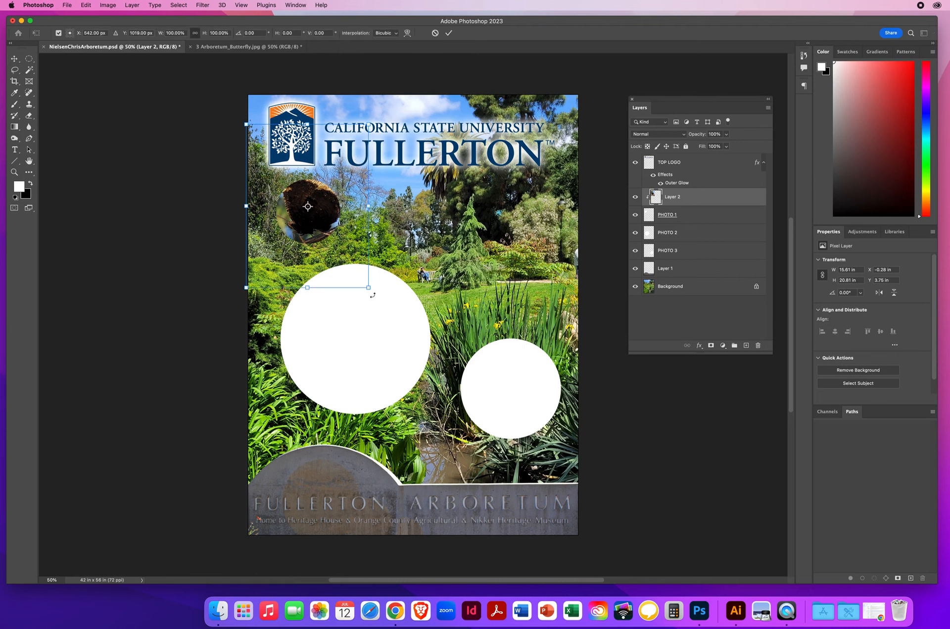
{"action": "left_click_drag", "start_coordinate": [368, 287], "coordinate": [344, 255]}
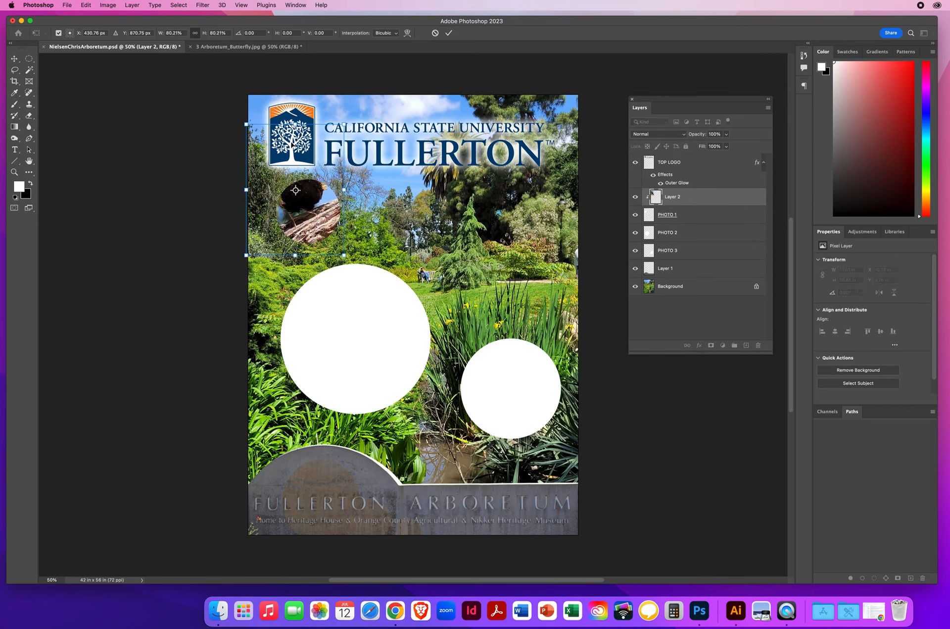
{"action": "left_click_drag", "start_coordinate": [246, 124], "coordinate": [273, 162]}
{"action": "left_click_drag", "start_coordinate": [320, 235], "coordinate": [320, 237]}
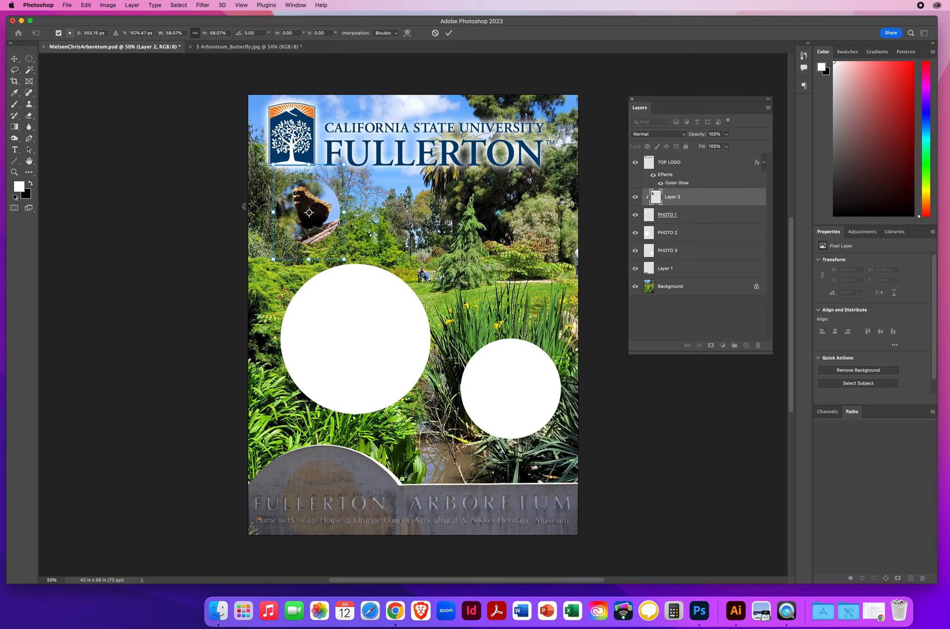
{"action": "key", "text": "Left"}
{"action": "key", "text": "Left"}
{"action": "key", "text": "Left"}
{"action": "key", "text": "Left"}
{"action": "key", "text": "Return"}
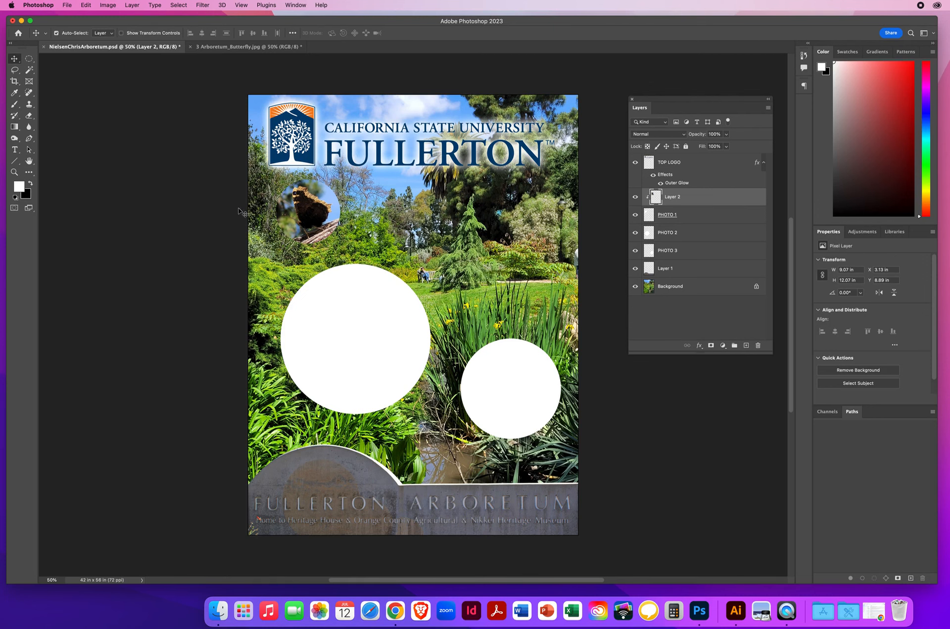
- Close the butterfly photo document, and toggle the PHOTO 2 layer's visibility off and on to check which circle it holds
{"action": "left_click", "coordinate": [214, 48]}
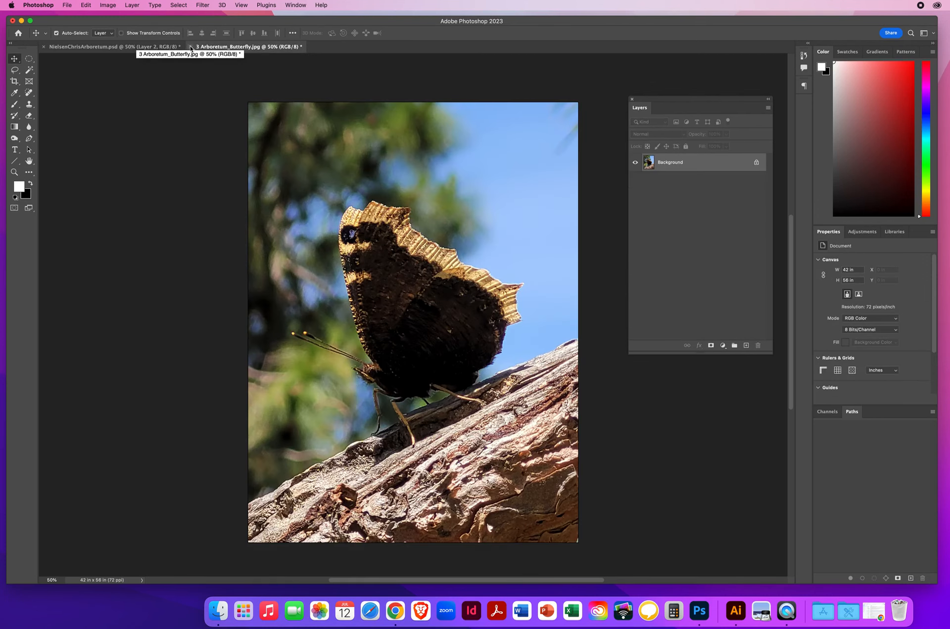
{"action": "left_click", "coordinate": [190, 47]}
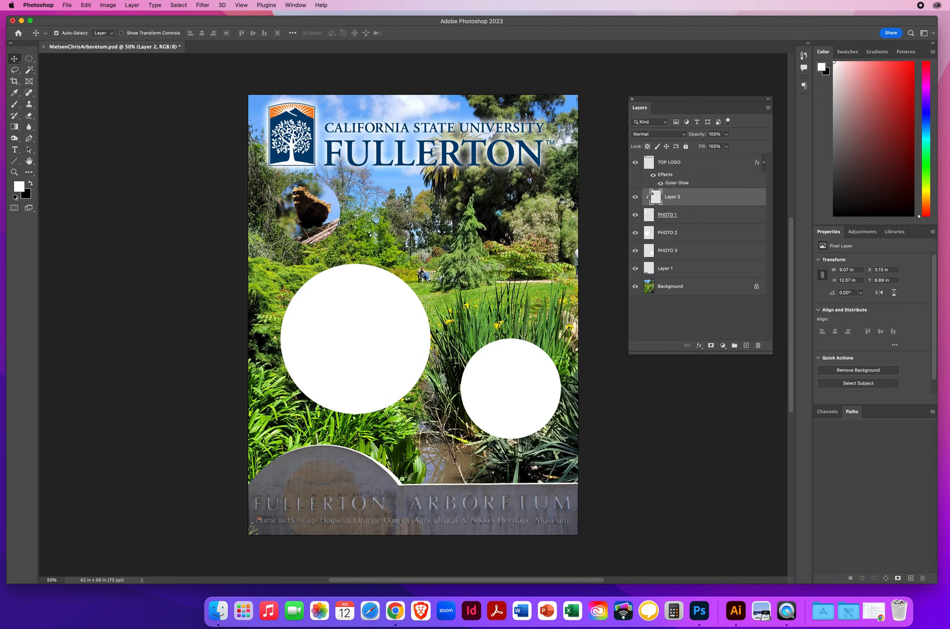
{"action": "left_click", "coordinate": [374, 308]}
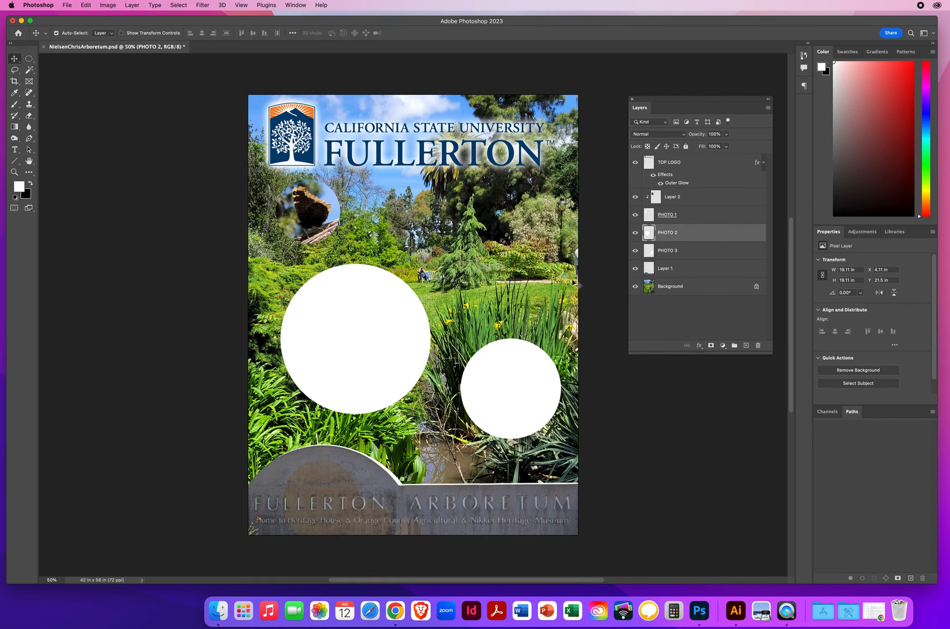
{"action": "left_click", "coordinate": [635, 233]}
{"action": "left_click", "coordinate": [636, 233]}
{"action": "left_click", "coordinate": [636, 233]}
{"action": "left_click", "coordinate": [635, 233]}
- Open 3 Arboretum_Squirrel.jpg from the 7.4 Clipping Masks Design folder
{"action": "left_click", "coordinate": [67, 5]}
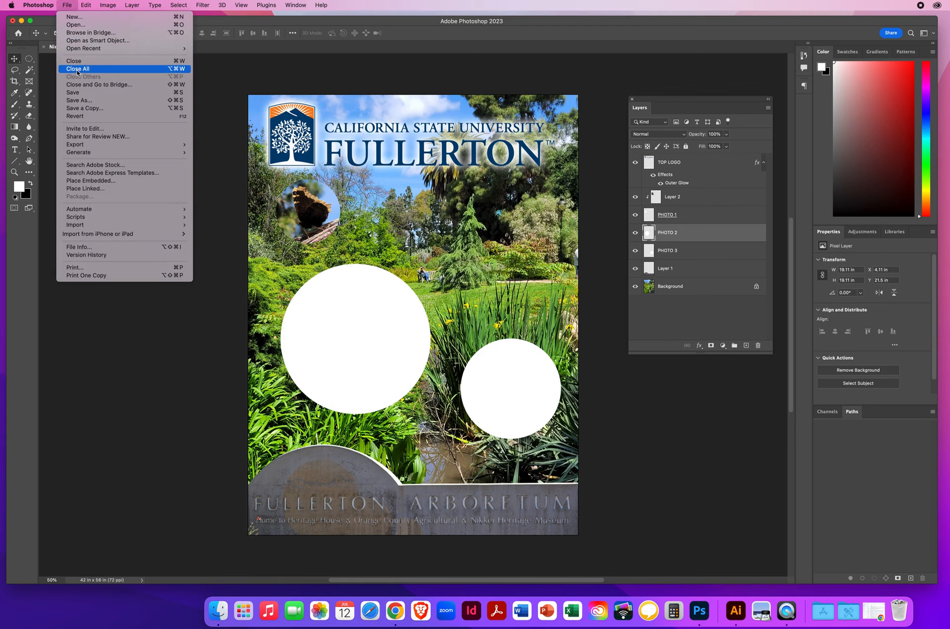
{"action": "left_click", "coordinate": [77, 25]}
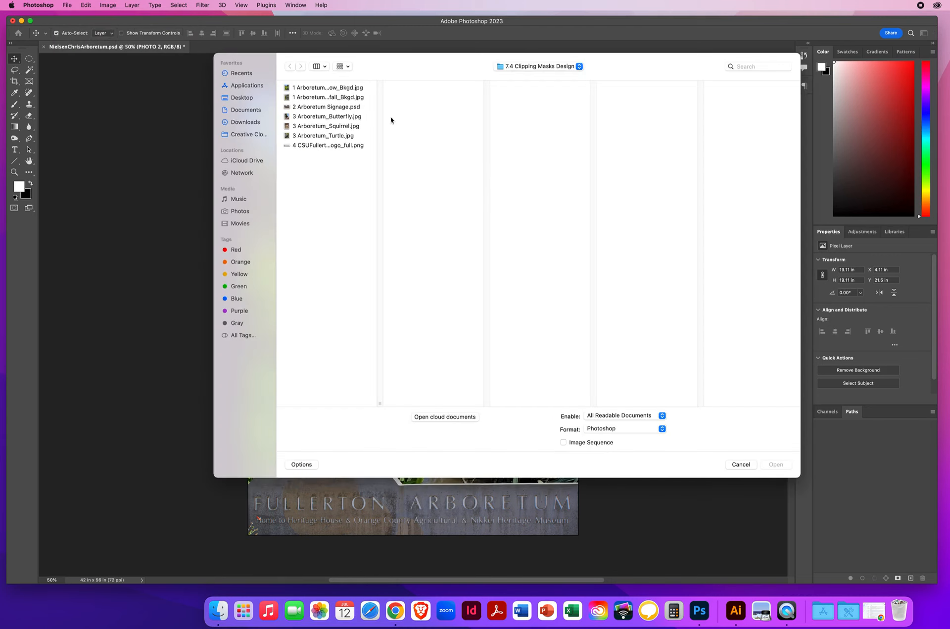
{"action": "left_click", "coordinate": [337, 117]}
{"action": "left_click", "coordinate": [335, 127]}
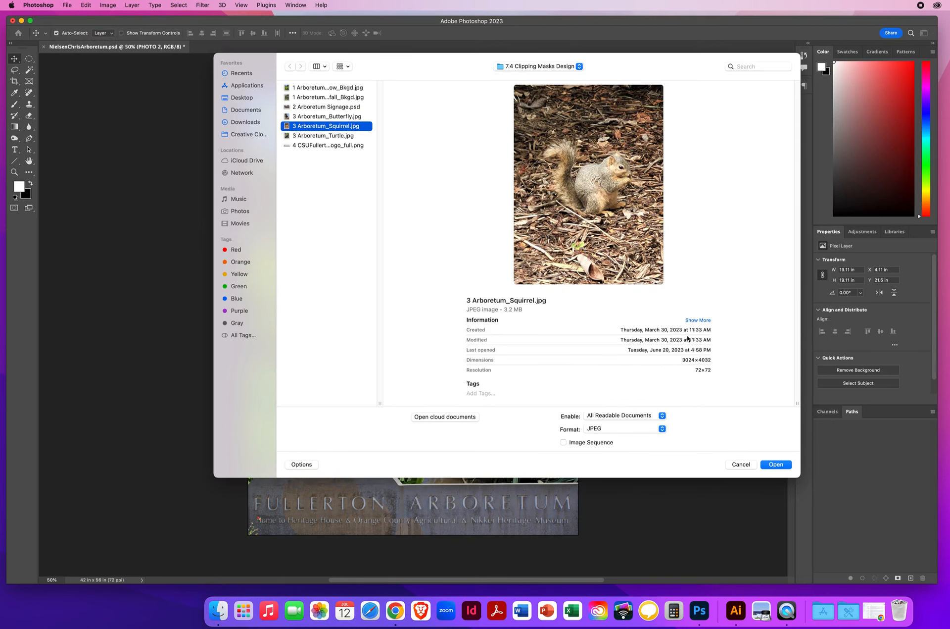
{"action": "left_click", "coordinate": [777, 465]}
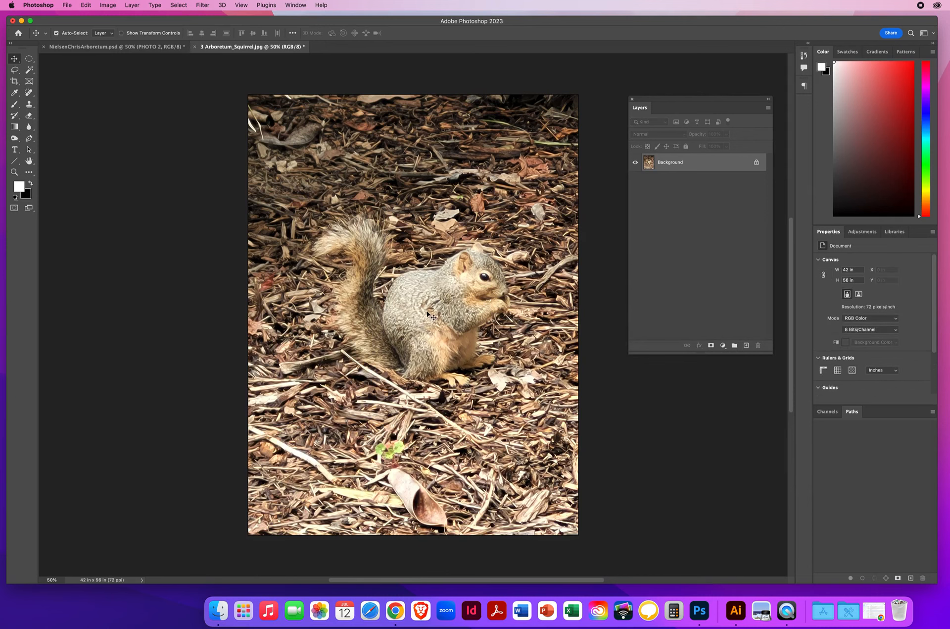
- Copy the squirrel photo into the poster over the large circle and check its stacking directly above the PHOTO 2 layer
{"action": "left_click_drag", "start_coordinate": [427, 313], "coordinate": [299, 268]}
{"action": "mouse_move", "coordinate": [361, 340]}
{"action": "left_mouse_down"}
{"action": "mouse_move", "coordinate": [273, 320]}
{"action": "mouse_move", "coordinate": [542, 365]}
{"action": "mouse_move", "coordinate": [351, 321]}
{"action": "left_mouse_up"}
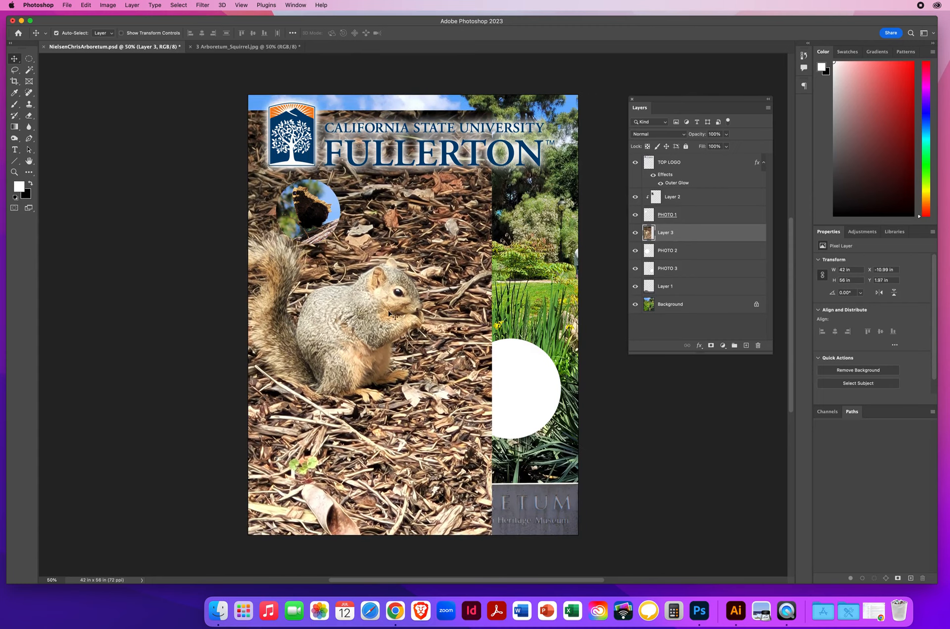
{"action": "left_click", "coordinate": [705, 252]}
{"action": "left_click", "coordinate": [714, 238]}
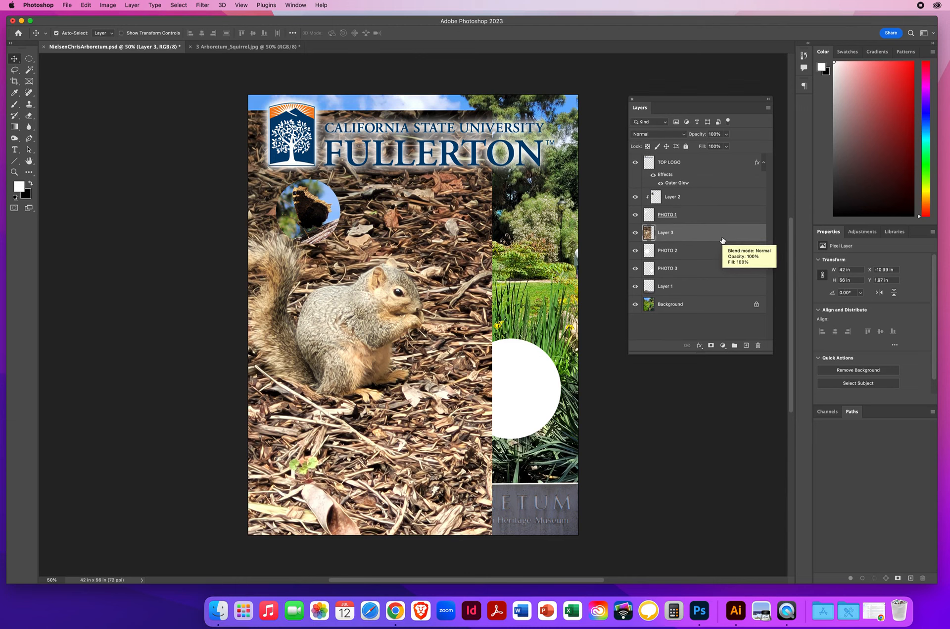
{"action": "left_click_drag", "start_coordinate": [712, 234], "coordinate": [757, 345], "text": "alt"}
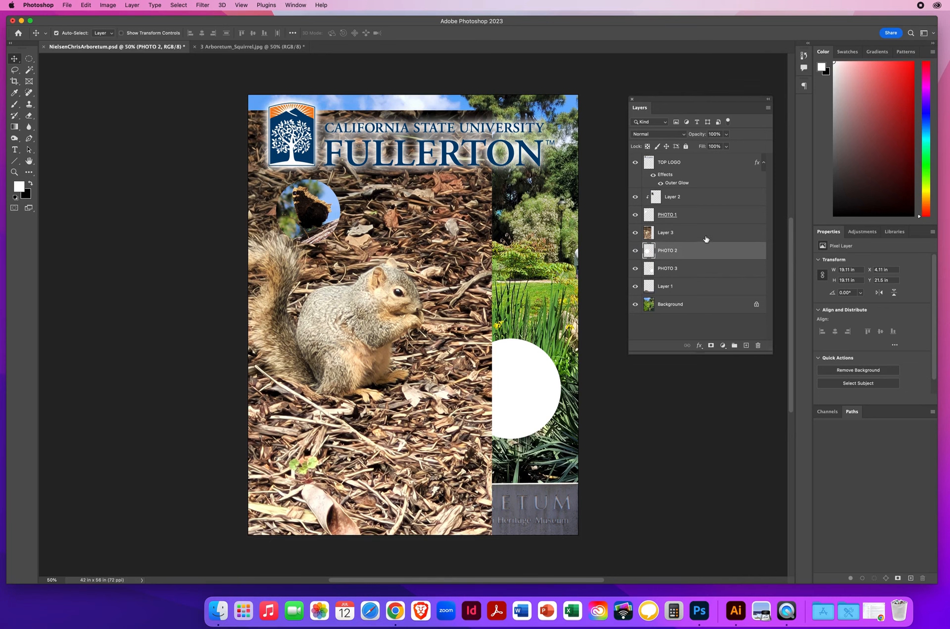
- Clip the squirrel photo to the PHOTO 2 circle beneath it, selecting each layer in turn to check the pairing
{"action": "left_click_drag", "start_coordinate": [706, 241], "coordinate": [716, 240]}
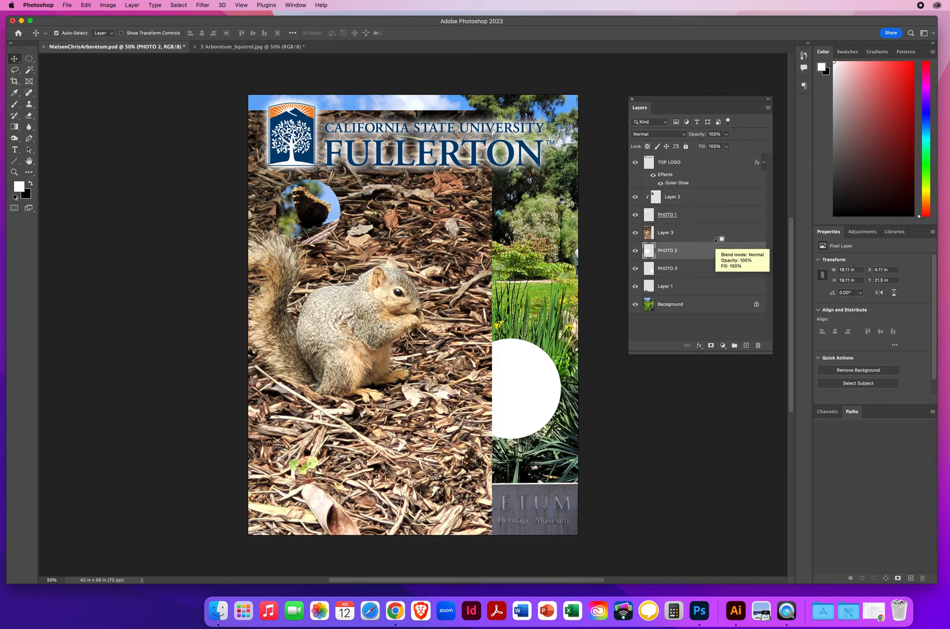
{"action": "left_click", "coordinate": [717, 240], "text": "alt"}
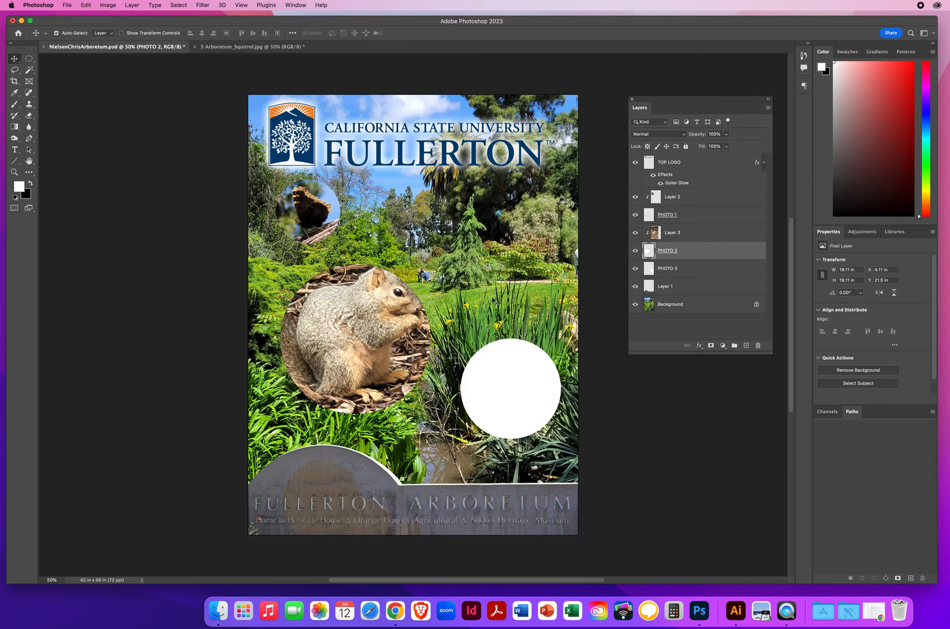
{"action": "left_click", "coordinate": [686, 234]}
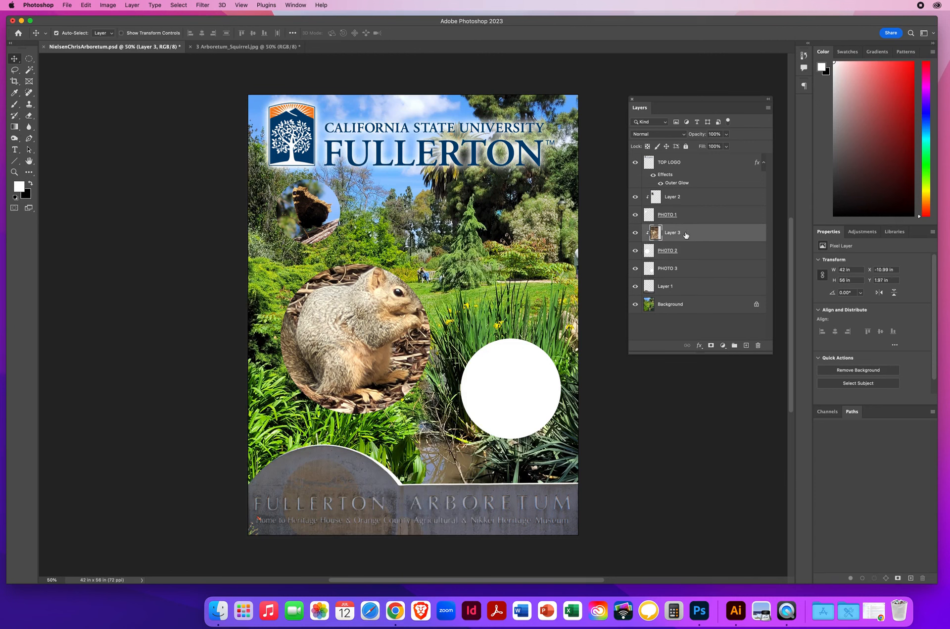
{"action": "left_click", "coordinate": [688, 253]}
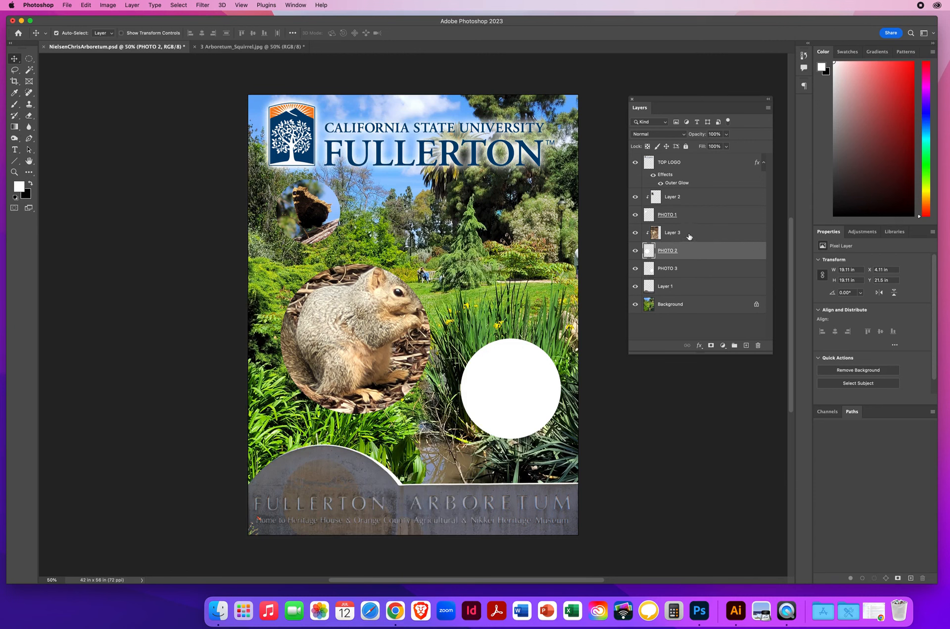
- Scale the clipped squirrel photo to about 69% and reposition it so the whole squirrel is framed inside the large circle
{"action": "left_click", "coordinate": [689, 236]}
{"action": "mouse_move", "coordinate": [375, 317]}
{"action": "left_mouse_down"}
{"action": "mouse_move", "coordinate": [320, 328]}
{"action": "mouse_move", "coordinate": [369, 304]}
{"action": "mouse_move", "coordinate": [446, 316]}
{"action": "mouse_move", "coordinate": [369, 310]}
{"action": "mouse_move", "coordinate": [366, 336]}
{"action": "left_mouse_up"}
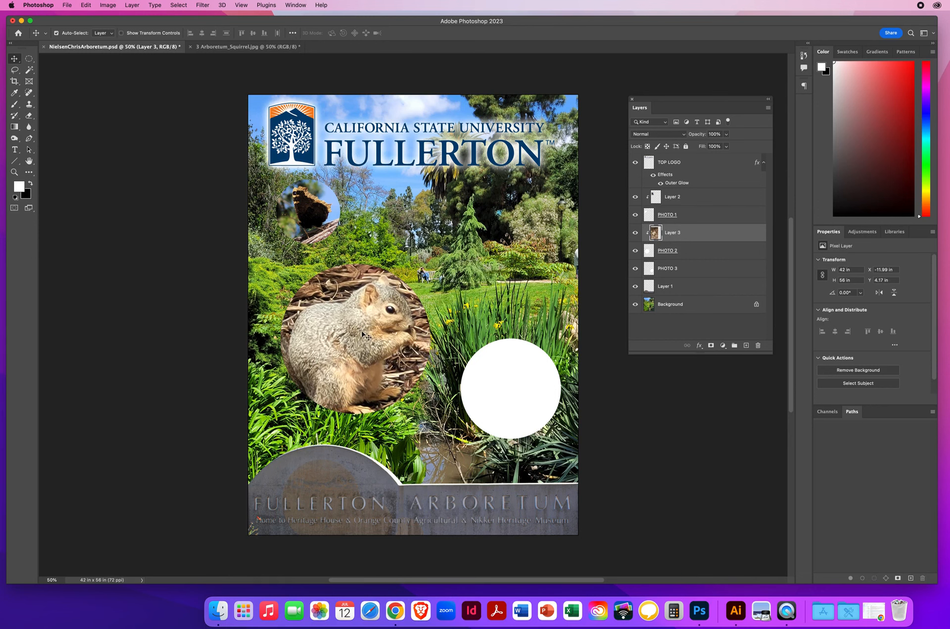
{"action": "key", "text": "super+t"}
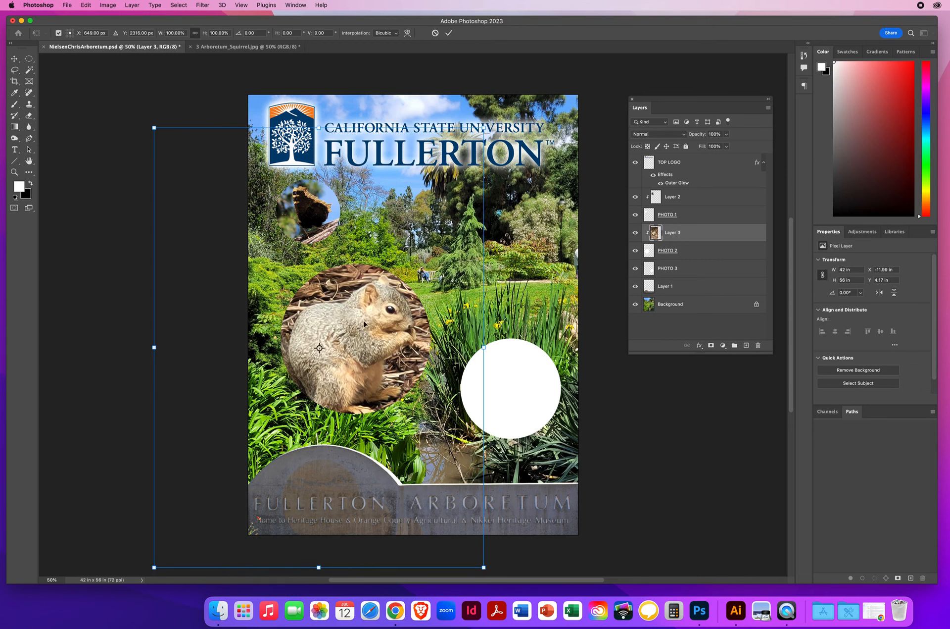
{"action": "left_click_drag", "start_coordinate": [154, 128], "coordinate": [241, 244]}
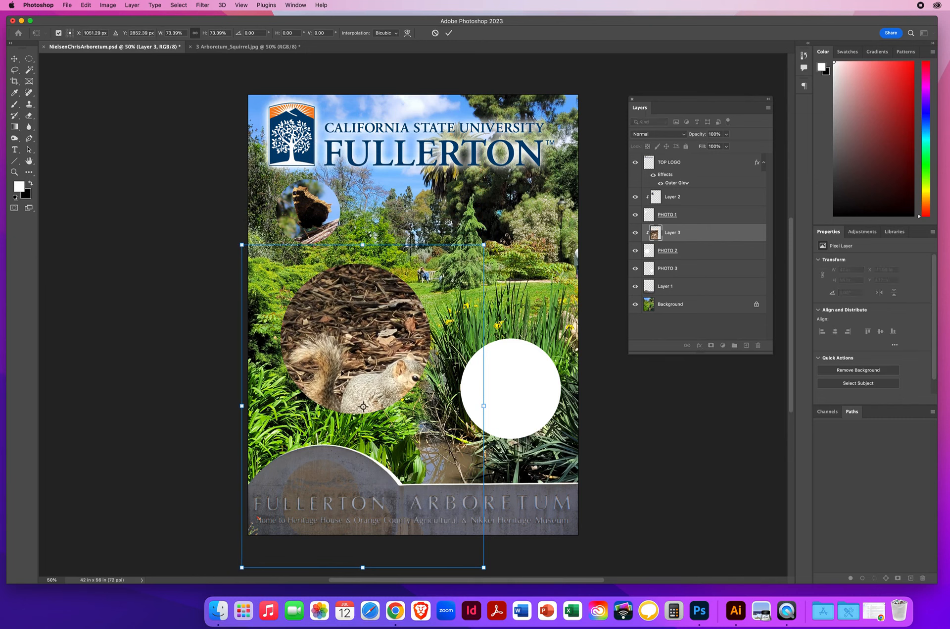
{"action": "left_click_drag", "start_coordinate": [384, 380], "coordinate": [363, 313]}
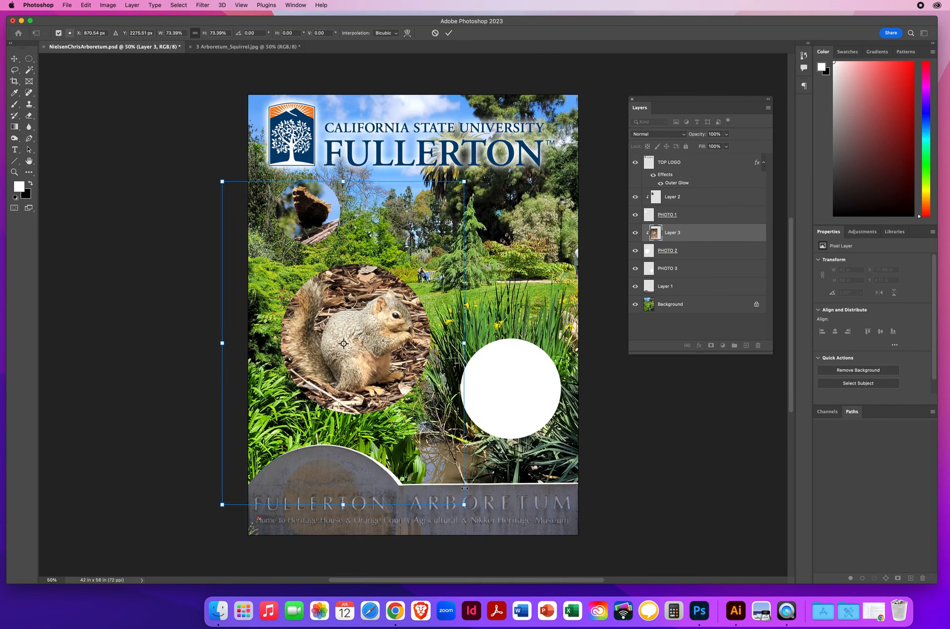
{"action": "left_click_drag", "start_coordinate": [464, 504], "coordinate": [448, 483]}
{"action": "mouse_move", "coordinate": [339, 315]}
{"action": "left_mouse_down"}
{"action": "mouse_move", "coordinate": [390, 339]}
{"action": "mouse_move", "coordinate": [350, 326]}
{"action": "left_mouse_up"}
{"action": "left_click_drag", "start_coordinate": [349, 324], "coordinate": [384, 326]}
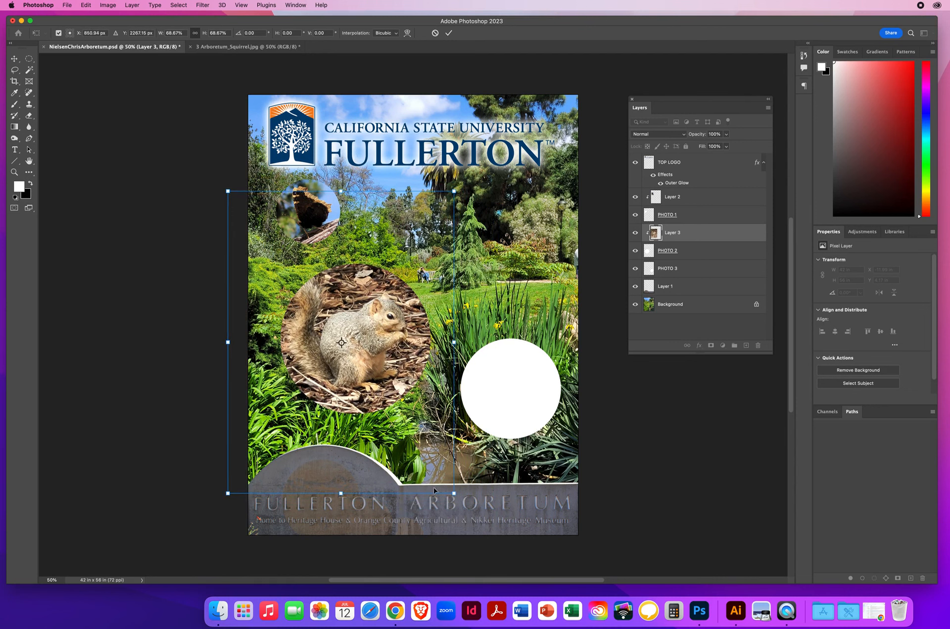
{"action": "key", "text": "Return"}
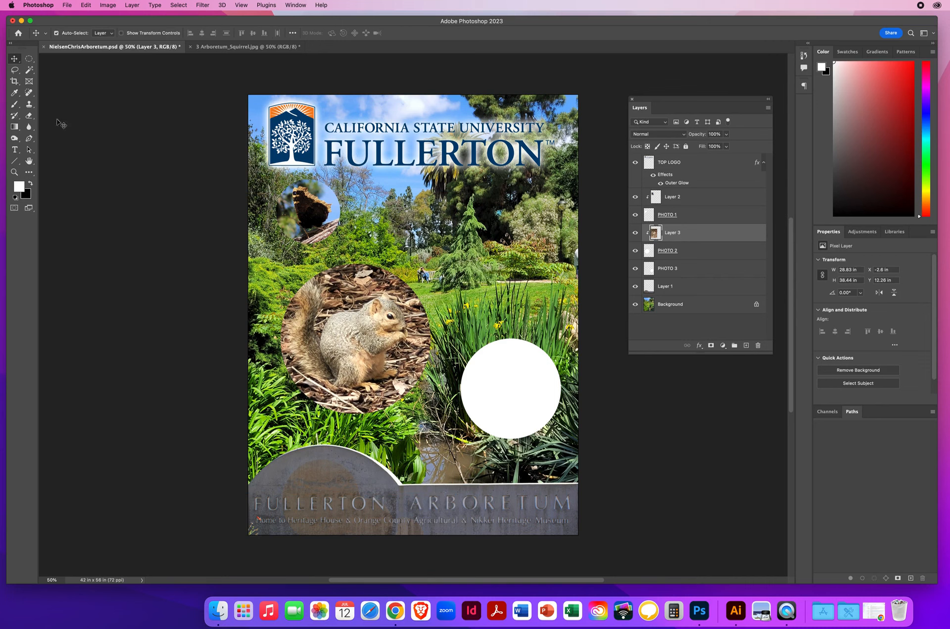
- Save the poster and close the squirrel photo document
{"action": "left_click", "coordinate": [66, 5]}
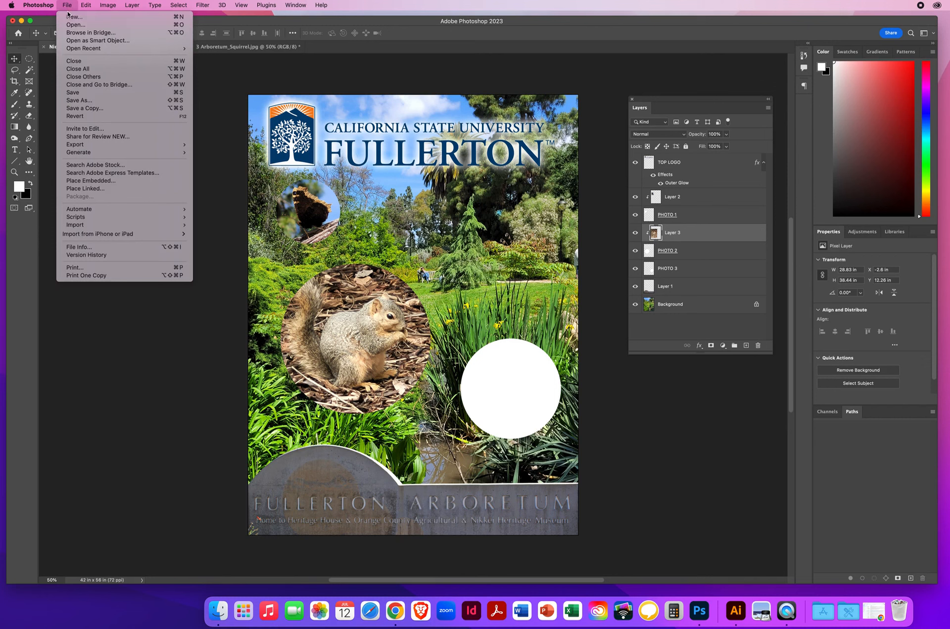
{"action": "left_click", "coordinate": [74, 93]}
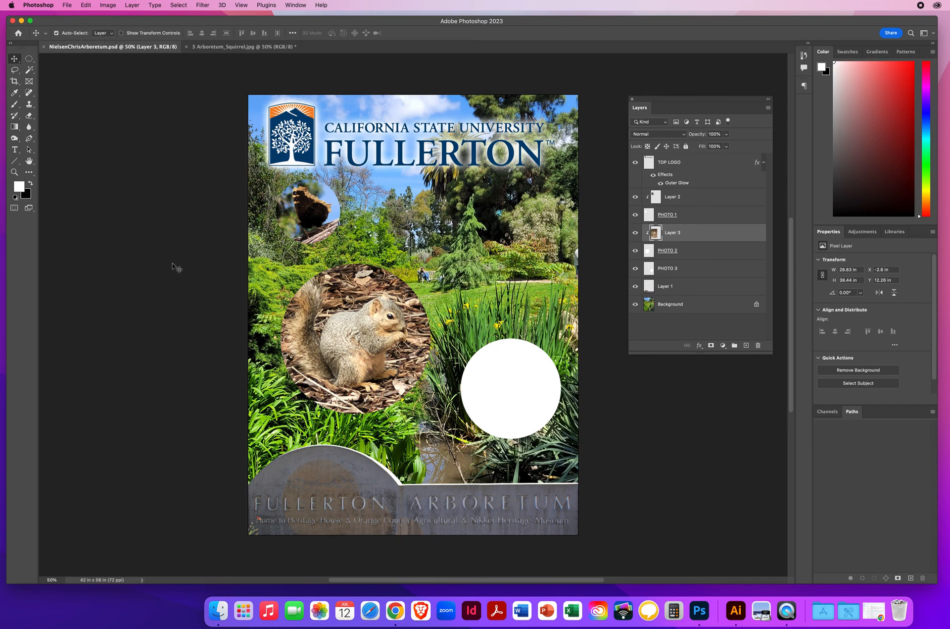
{"action": "left_click", "coordinate": [197, 49]}
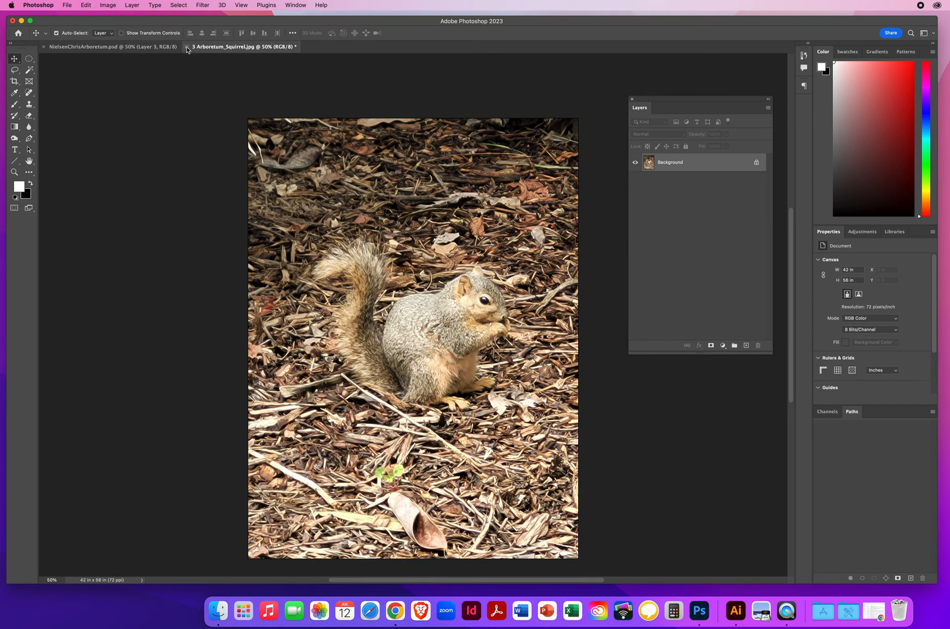
{"action": "left_click", "coordinate": [186, 46]}
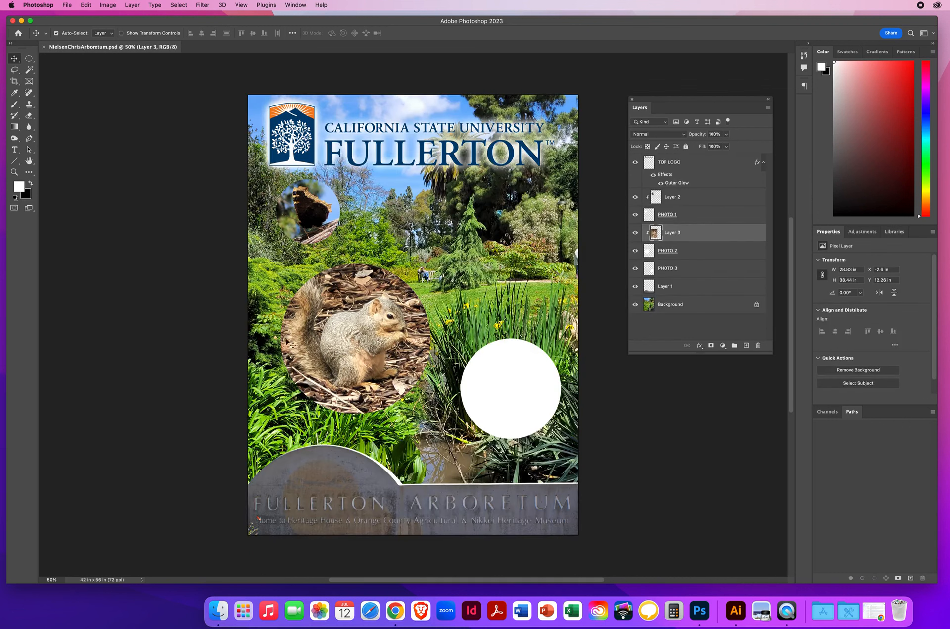
- Select the remaining white circle's layer, PHOTO 3, and toggle its visibility off and on to check it holds that circle
{"action": "left_click", "coordinate": [520, 386]}
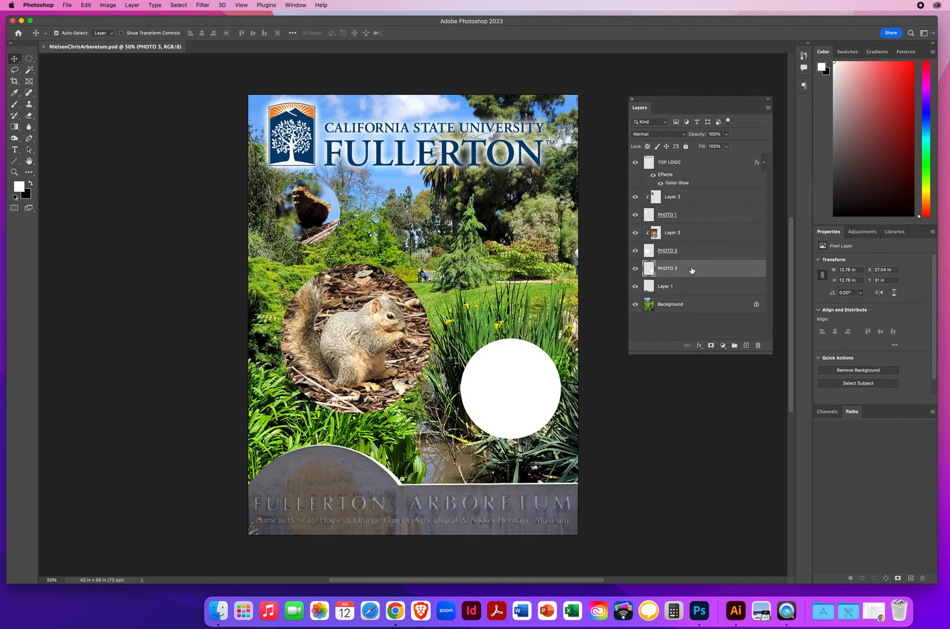
{"action": "left_click", "coordinate": [636, 268]}
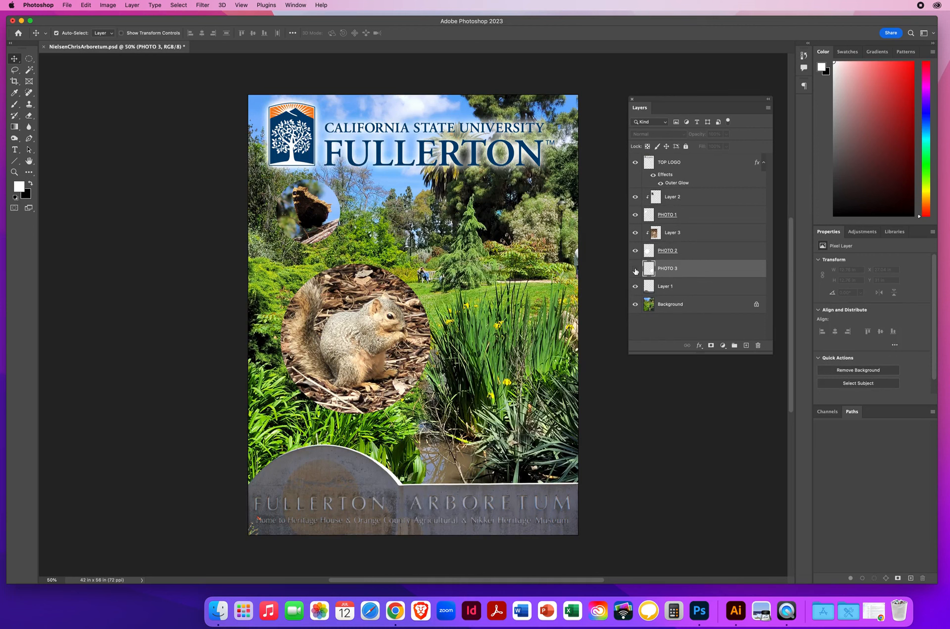
{"action": "left_click", "coordinate": [636, 268]}
{"action": "left_click", "coordinate": [636, 268]}
{"action": "left_click", "coordinate": [635, 268]}
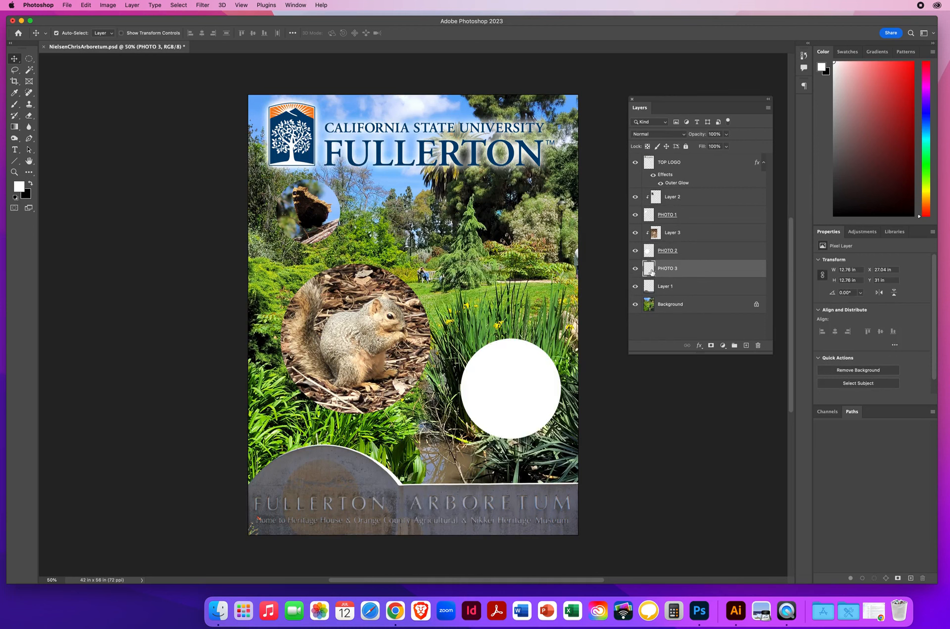
- Open 3 Arboretum_Turtle.jpg from the 7.4 Clipping Masks Design folder
{"action": "left_click", "coordinate": [66, 6]}
{"action": "left_click", "coordinate": [431, 227]}
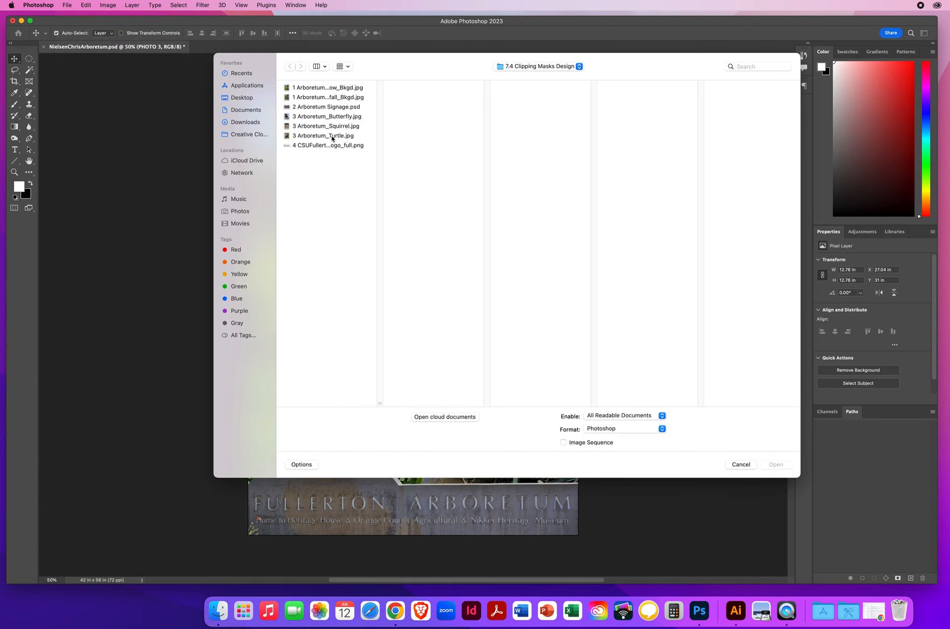
{"action": "left_click", "coordinate": [332, 136]}
{"action": "left_click", "coordinate": [776, 464]}
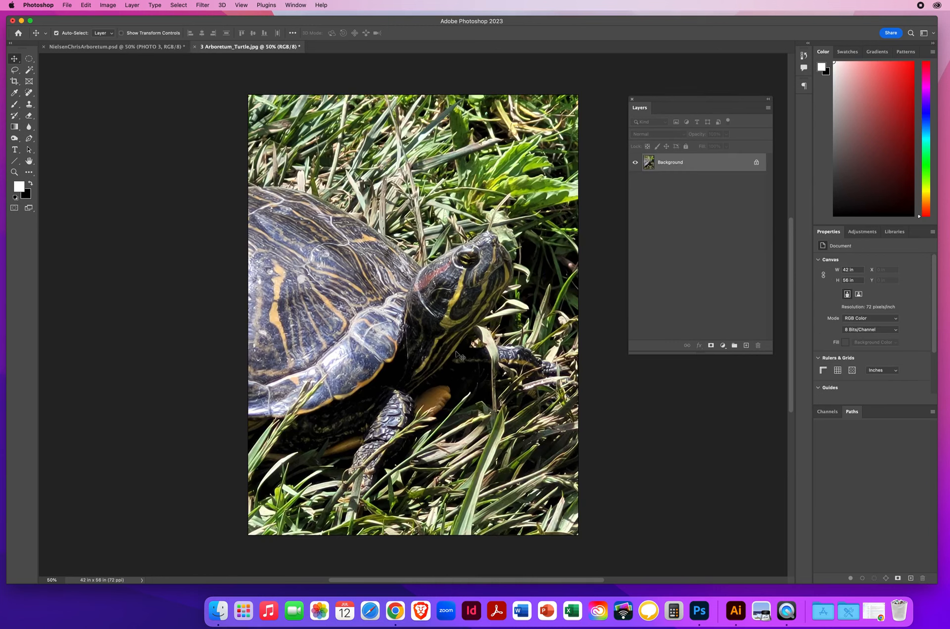
- Copy the turtle photo into the poster over the white circle and check its stacking directly above the PHOTO 3 layer
{"action": "left_click_drag", "start_coordinate": [447, 293], "coordinate": [273, 183]}
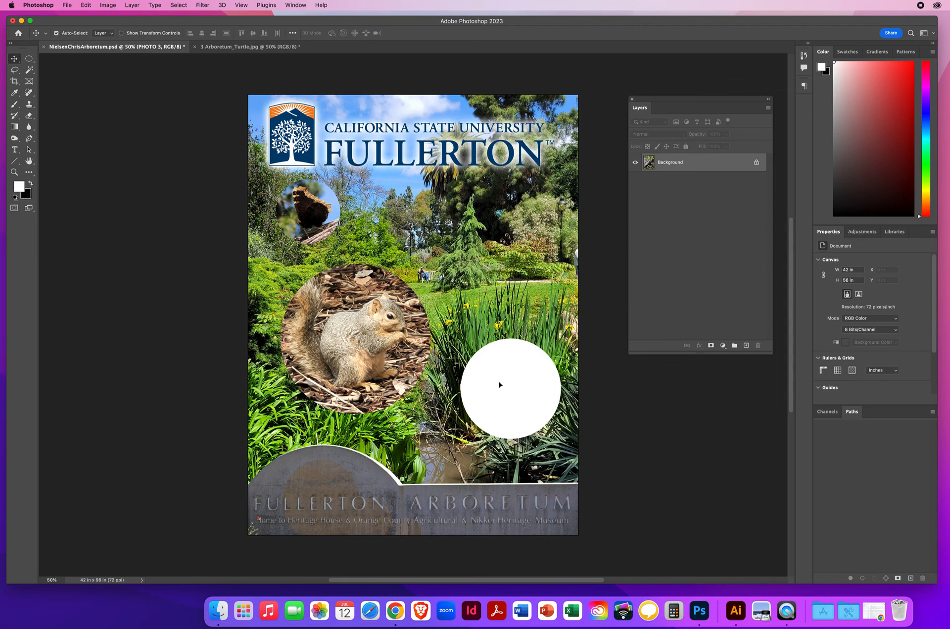
{"action": "left_click_drag", "start_coordinate": [502, 388], "coordinate": [478, 382]}
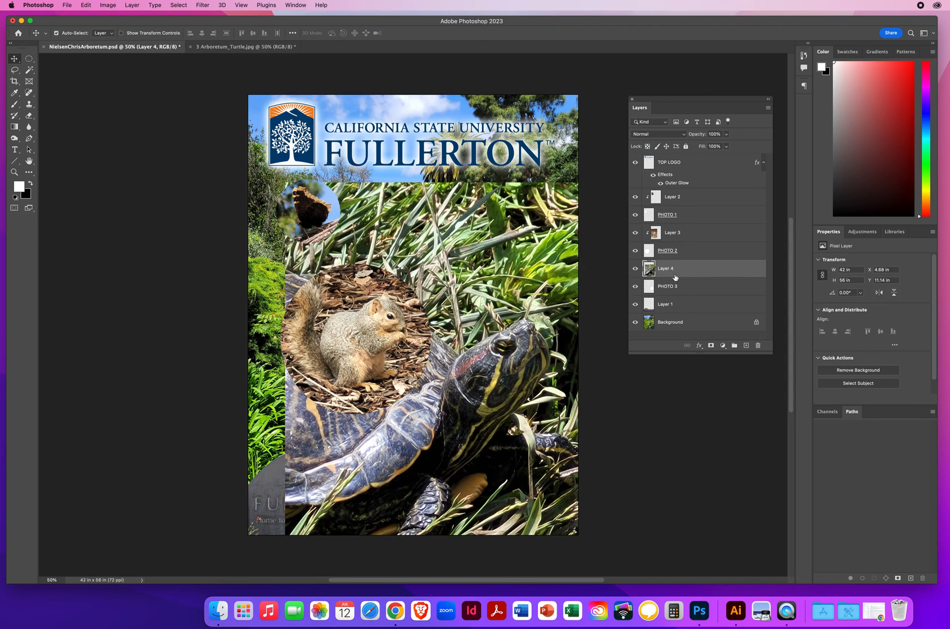
{"action": "left_click", "coordinate": [693, 290]}
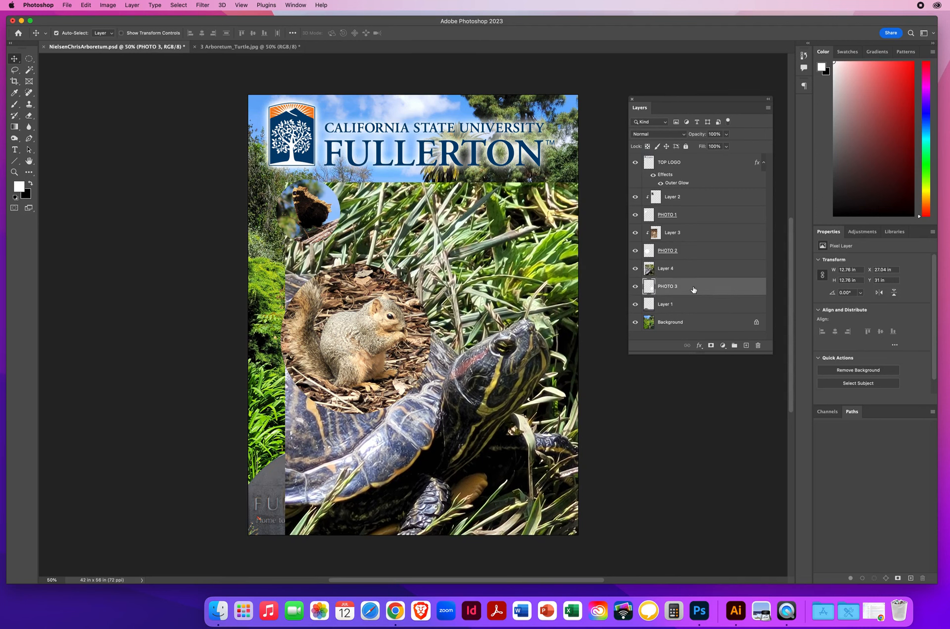
{"action": "left_click", "coordinate": [700, 271]}
{"action": "left_click", "coordinate": [693, 288]}
{"action": "left_click", "coordinate": [698, 268]}
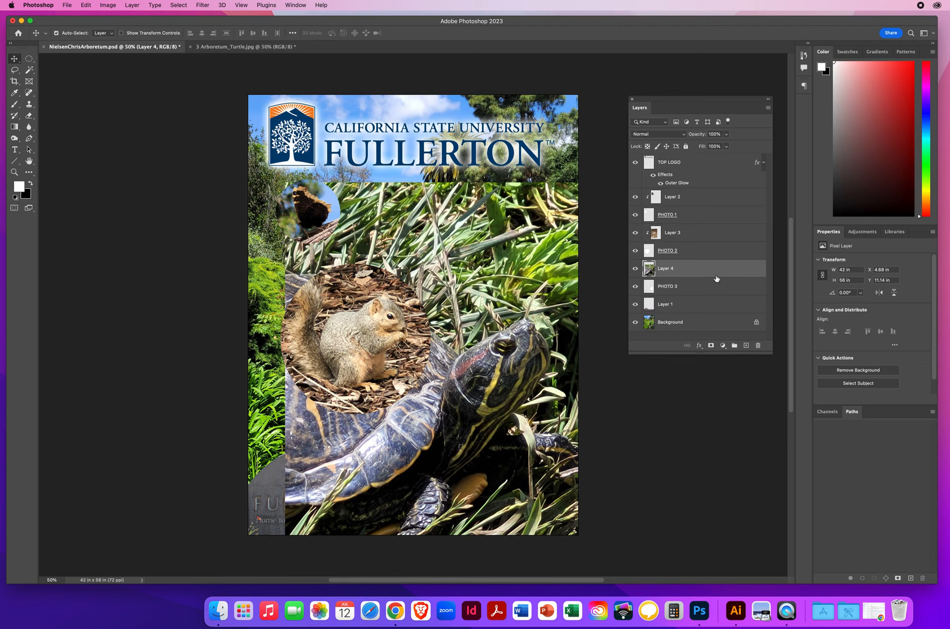
- Clip the turtle photo to the PHOTO 3 circle and shift the photo slightly down to bring the turtle's head into it
{"action": "mouse_move", "coordinate": [717, 279]}
{"action": "left_mouse_down"}
{"action": "mouse_move", "coordinate": [735, 274]}
{"action": "mouse_move", "coordinate": [724, 285]}
{"action": "mouse_move", "coordinate": [721, 275]}
{"action": "left_mouse_up"}
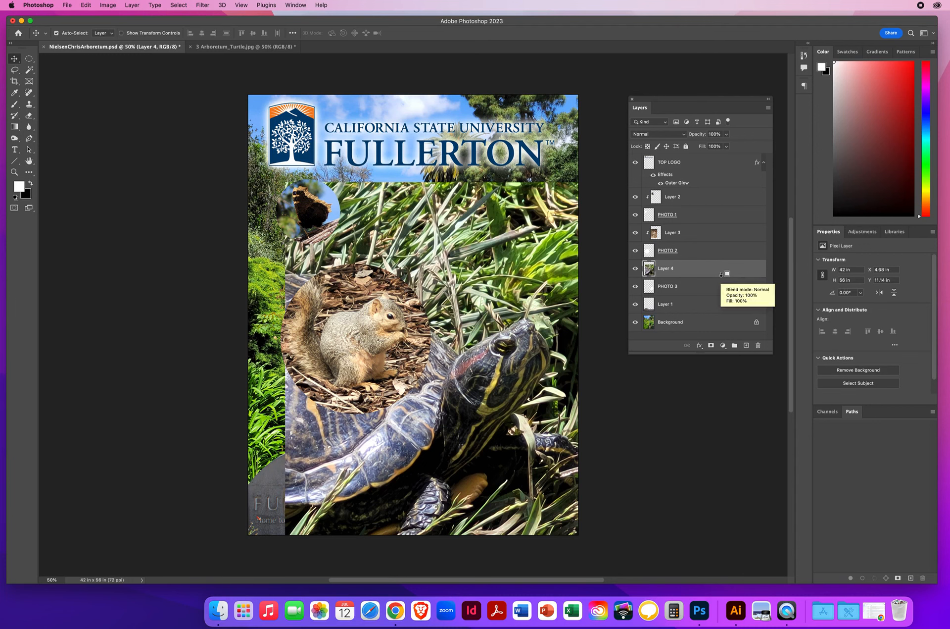
{"action": "left_click", "coordinate": [721, 275], "text": "alt"}
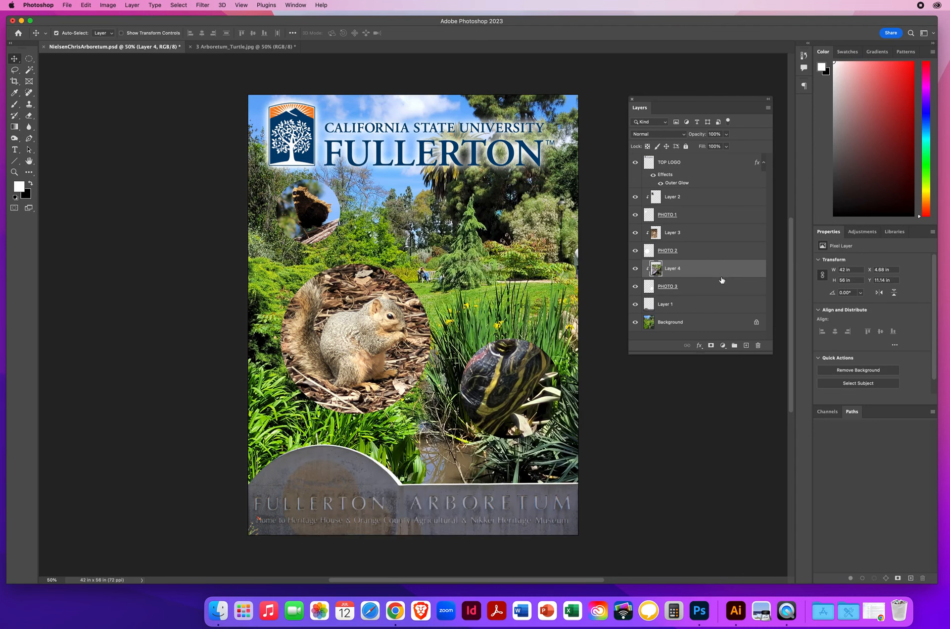
{"action": "left_click_drag", "start_coordinate": [507, 382], "coordinate": [509, 402]}
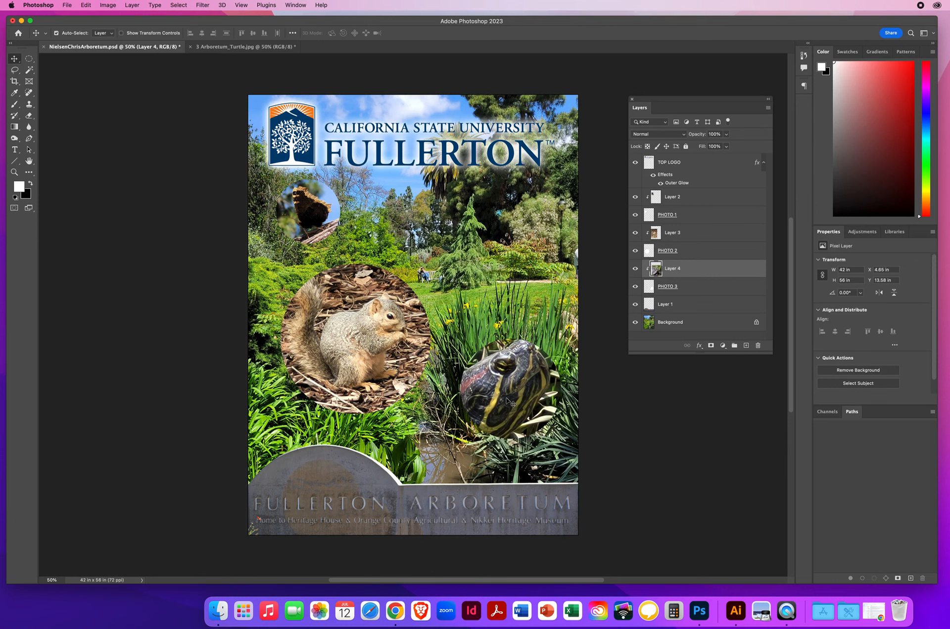
- Scale the clipped turtle photo to about 58% and reposition it so the turtle's head is framed inside the circle
{"action": "key", "text": "super+t"}
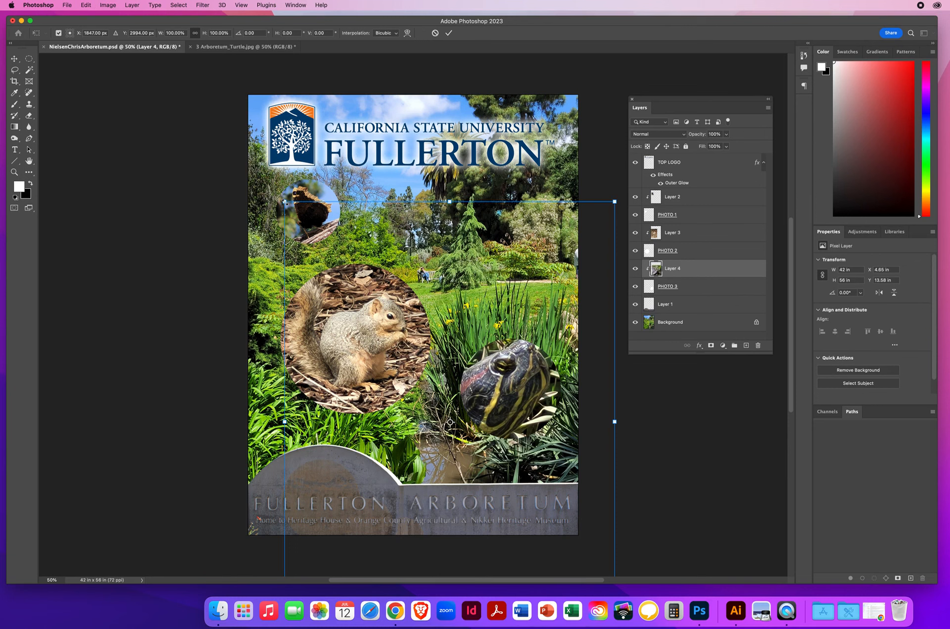
{"action": "left_click_drag", "start_coordinate": [285, 201], "coordinate": [425, 387]}
{"action": "left_click_drag", "start_coordinate": [524, 431], "coordinate": [491, 320]}
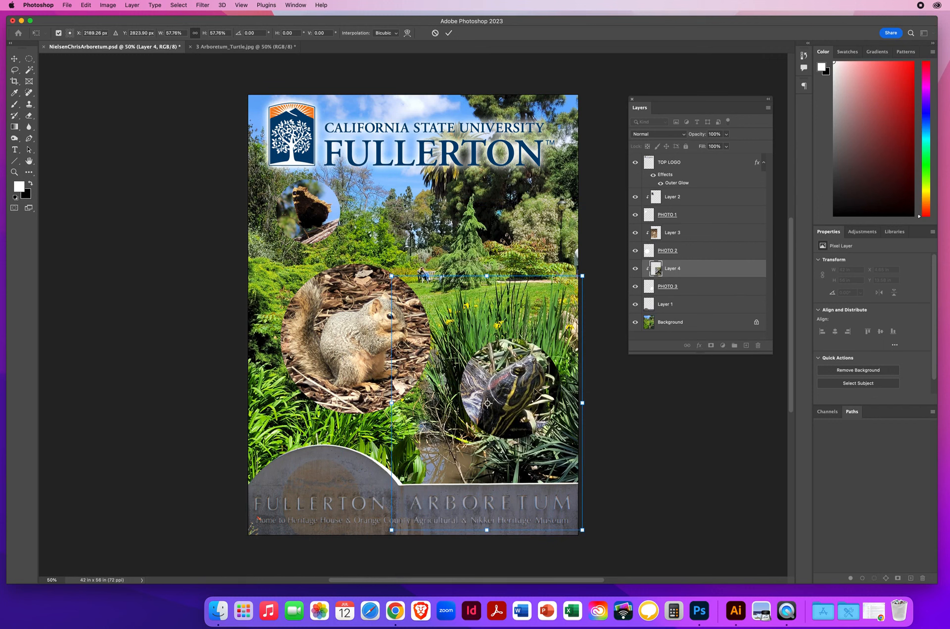
{"action": "left_click_drag", "start_coordinate": [528, 394], "coordinate": [524, 393]}
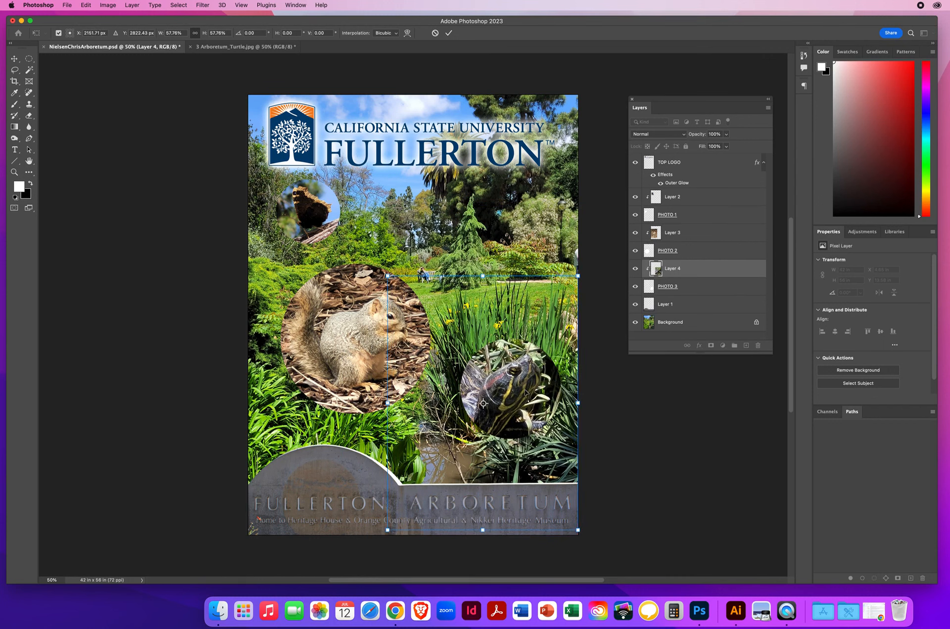
{"action": "key", "text": "Return"}
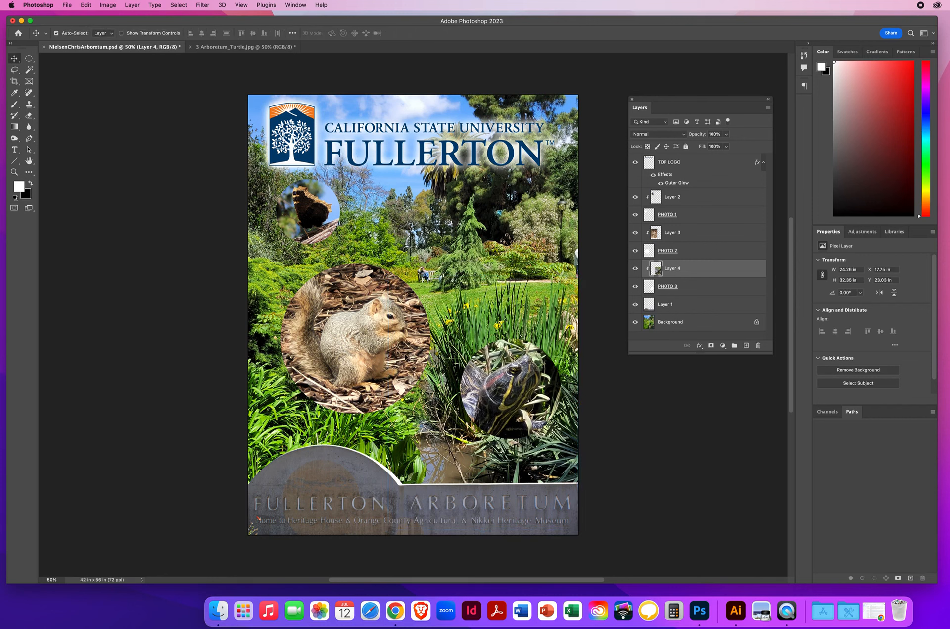
- Save the poster and select the PHOTO 1 circle layer rather than the butterfly photo clipped to it
{"action": "left_click", "coordinate": [68, 6]}
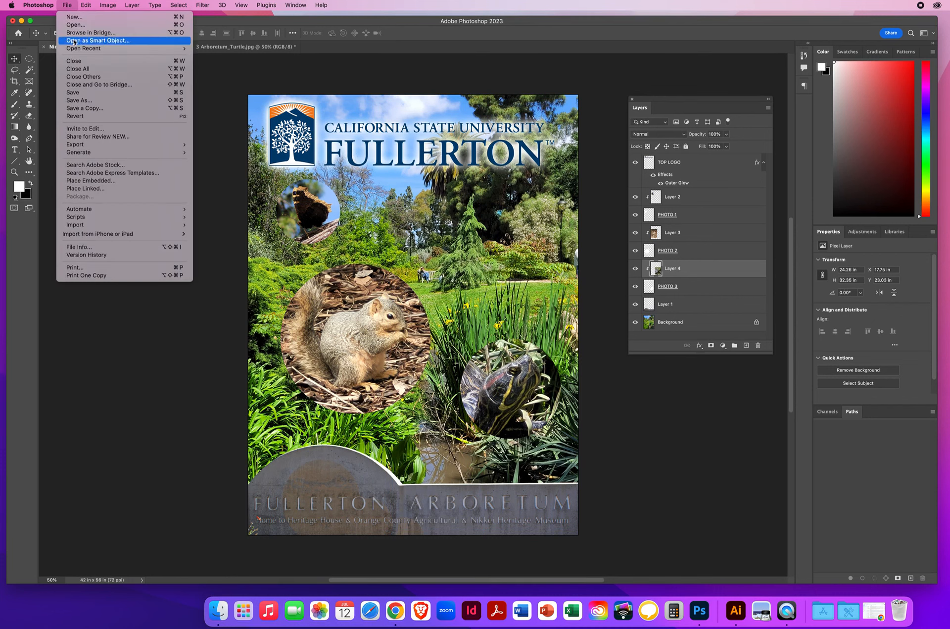
{"action": "left_click", "coordinate": [74, 92]}
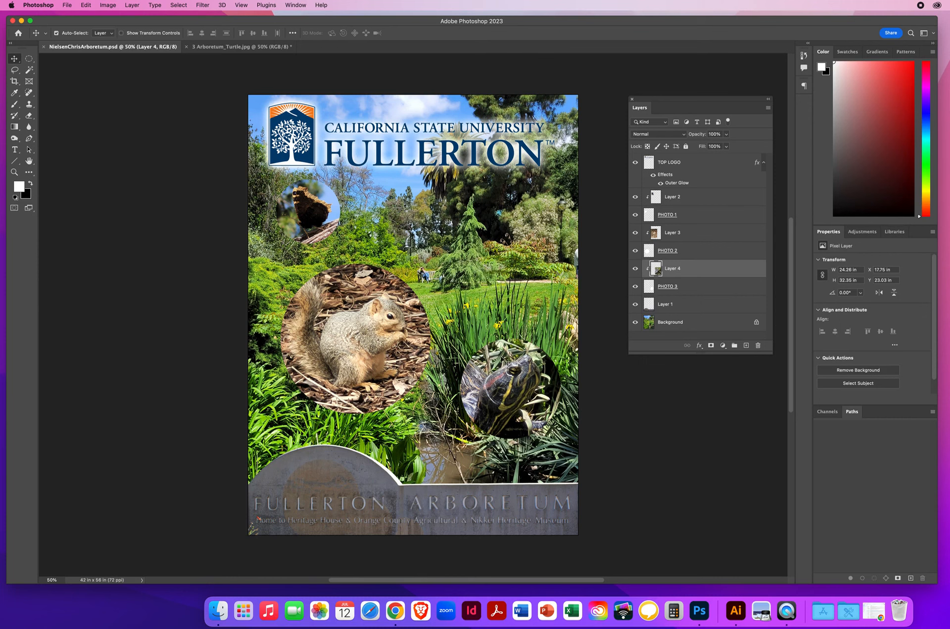
{"action": "left_click", "coordinate": [696, 217]}
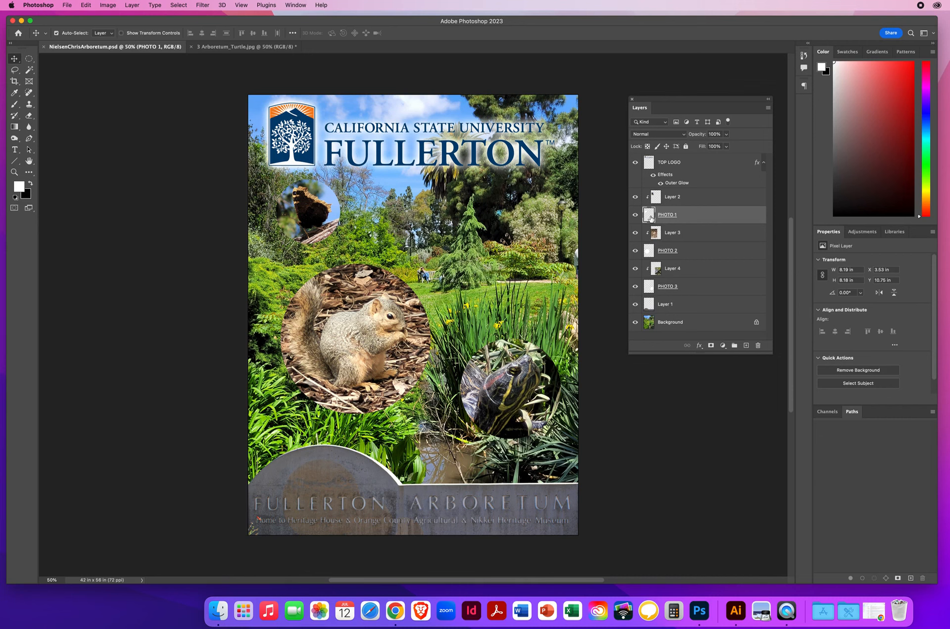
{"action": "left_click", "coordinate": [685, 198]}
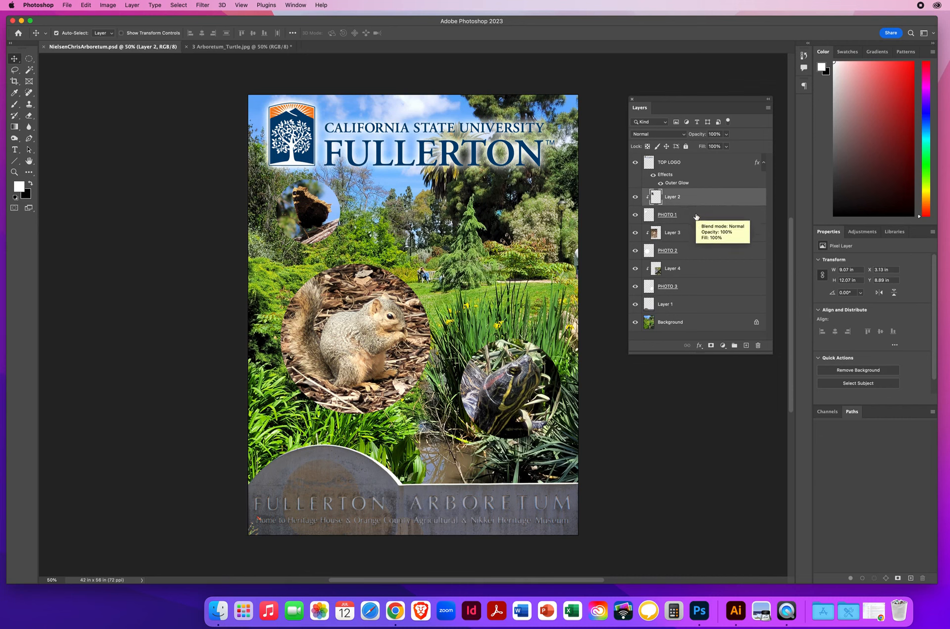
{"action": "left_click", "coordinate": [695, 217]}
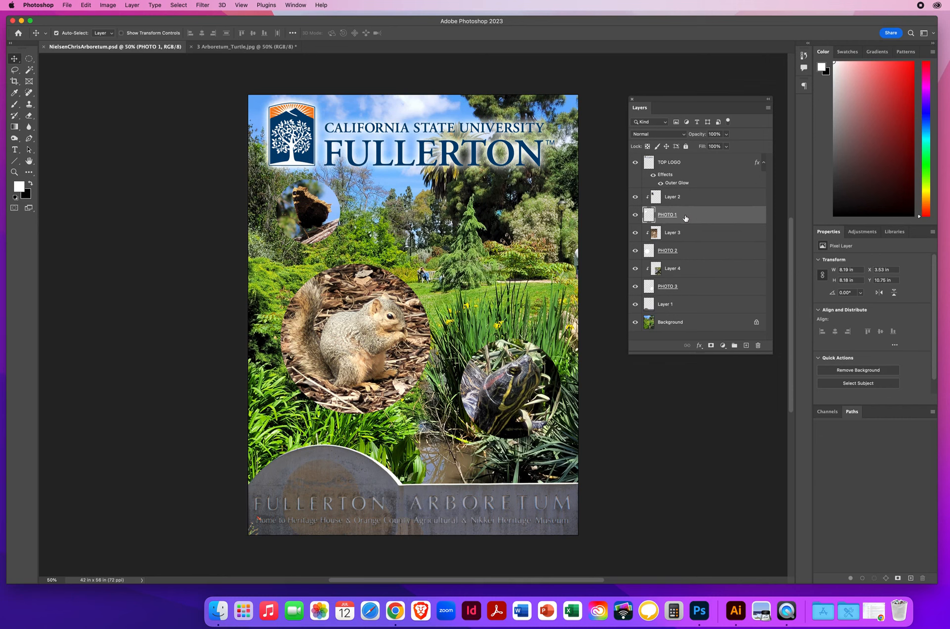
- Identify the PHOTO 1 circle by toggling its visibility, and add a 35 px stroke positioned outside it
{"action": "left_click", "coordinate": [636, 217]}
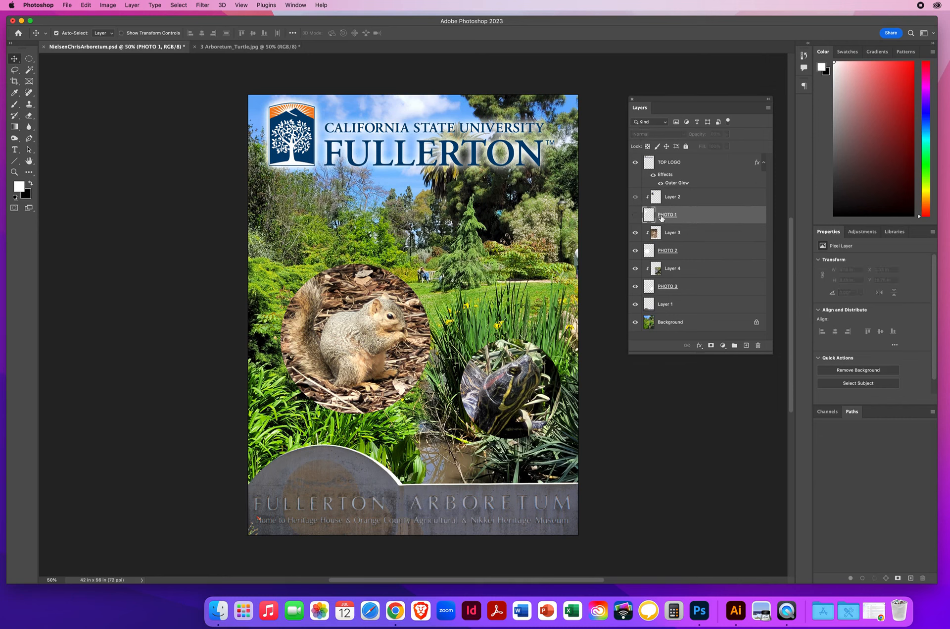
{"action": "left_click", "coordinate": [636, 215]}
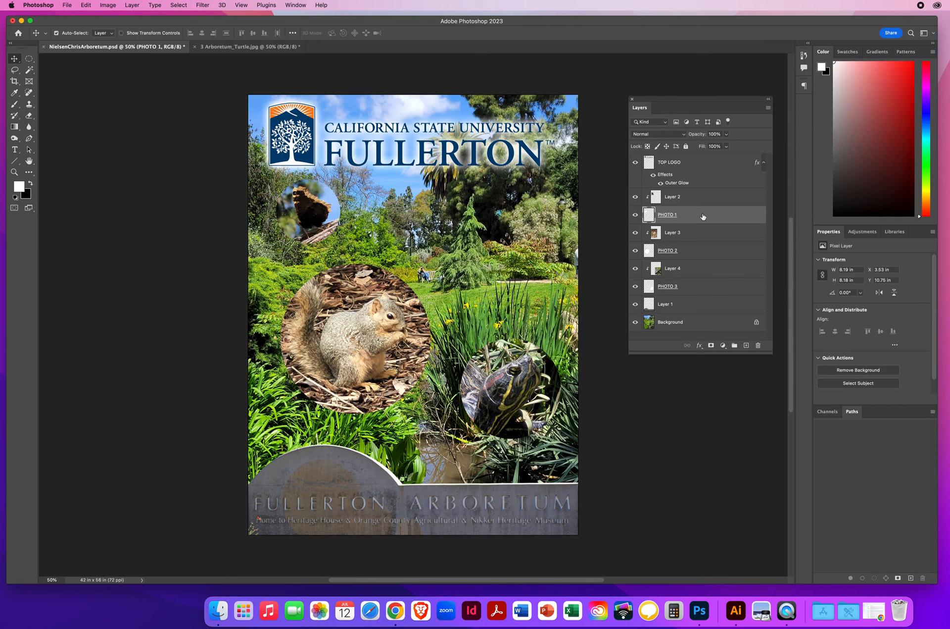
{"action": "double_click", "coordinate": [744, 215]}
{"action": "left_click_drag", "start_coordinate": [622, 73], "coordinate": [566, 84]}
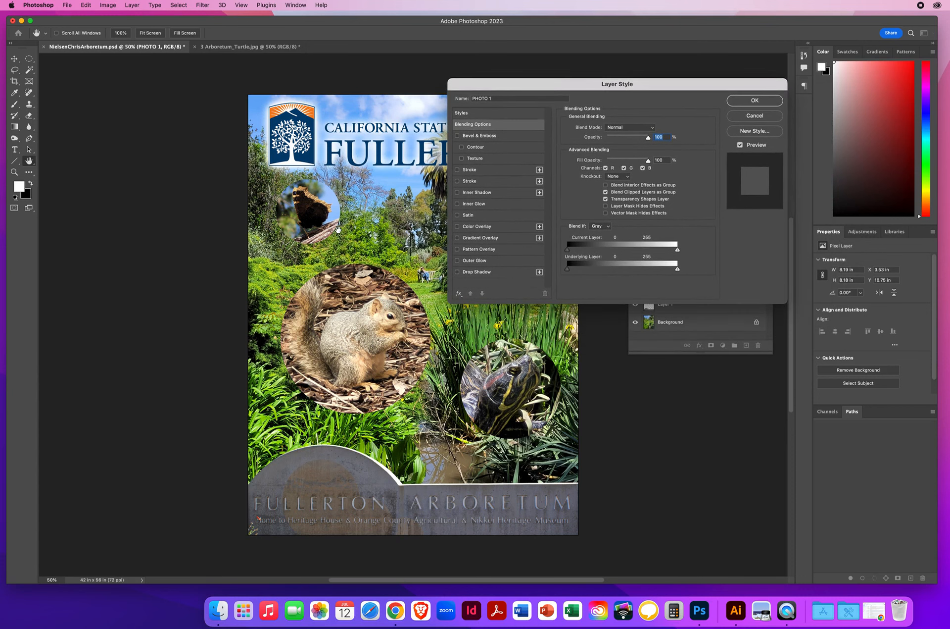
{"action": "left_click", "coordinate": [471, 172]}
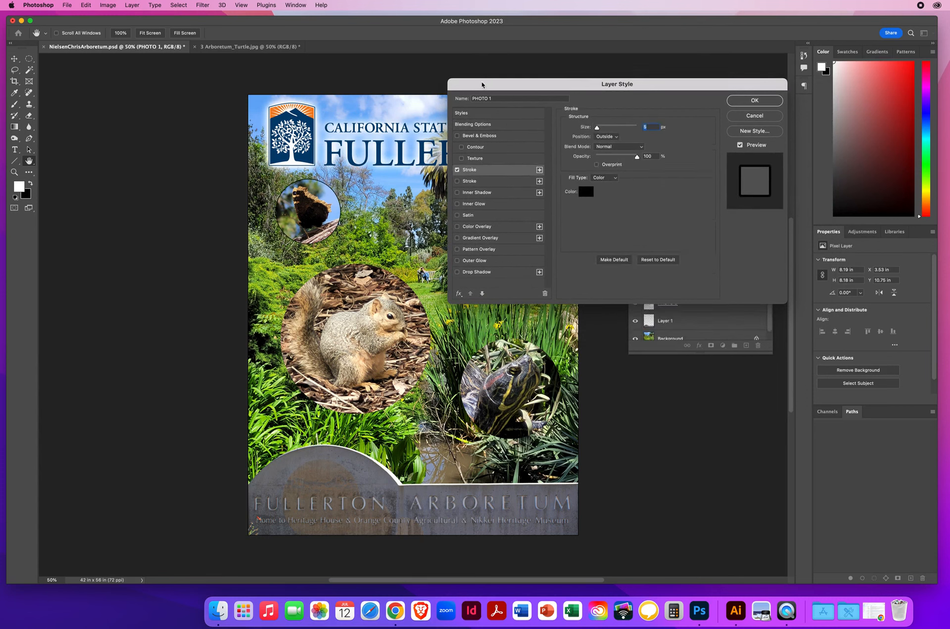
{"action": "left_click_drag", "start_coordinate": [483, 86], "coordinate": [533, 79]}
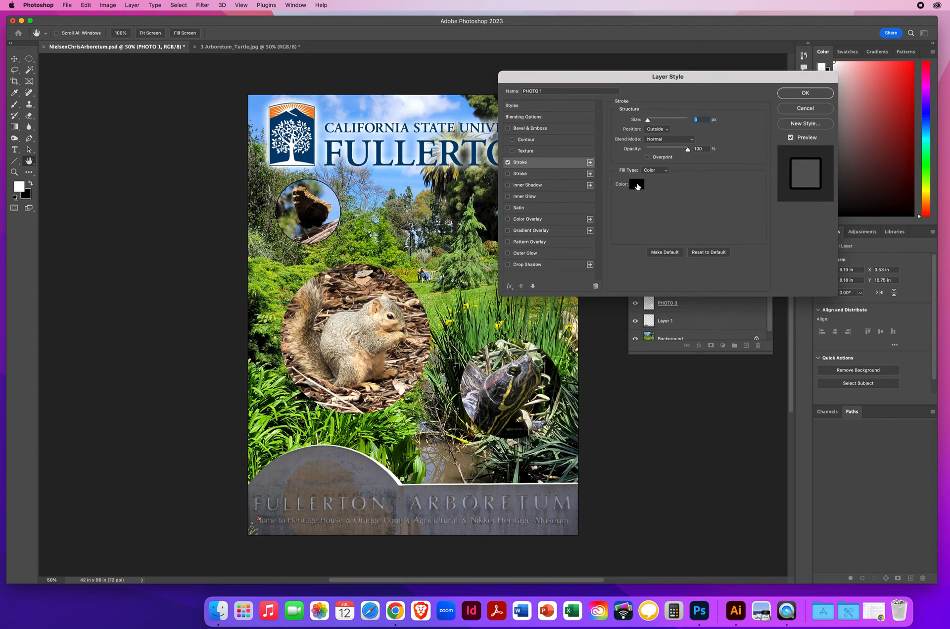
{"action": "left_click", "coordinate": [661, 130]}
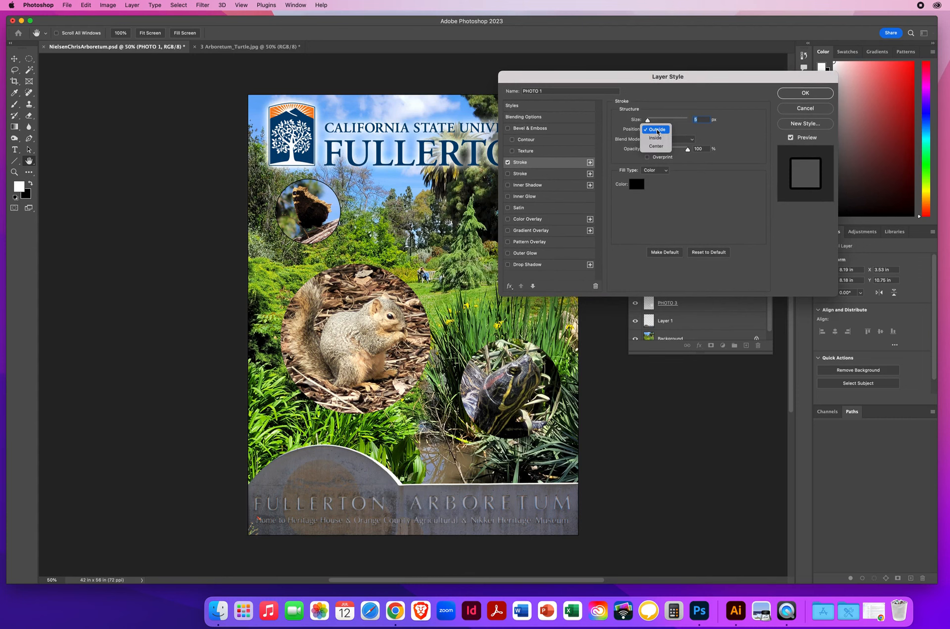
{"action": "left_click", "coordinate": [660, 130]}
{"action": "left_click_drag", "start_coordinate": [648, 120], "coordinate": [655, 123]}
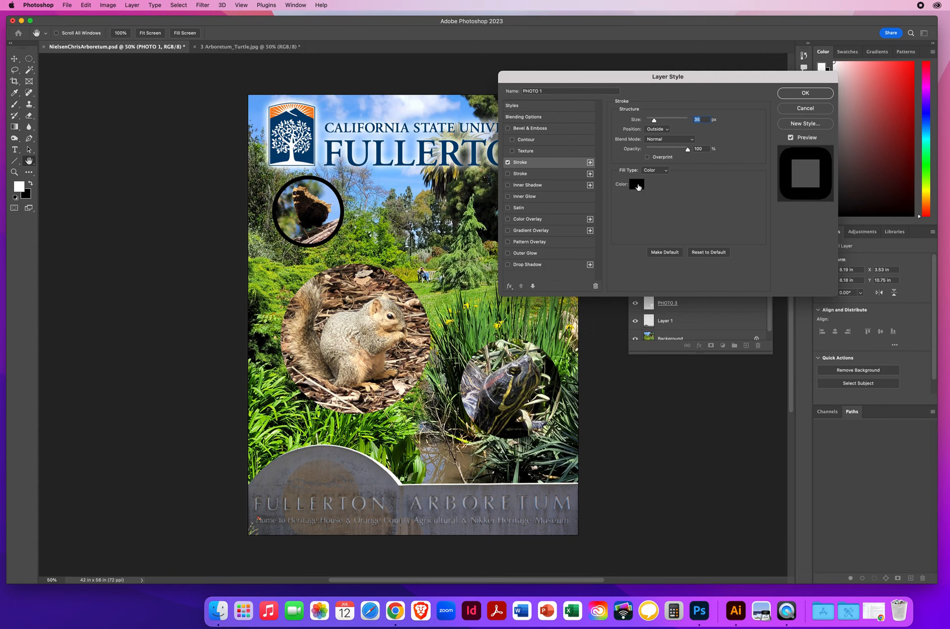
- Try white, logo orange and tan for the PHOTO 1 stroke, settling on bright yellow #fffc0a sampled from the meadow's flowers
{"action": "left_click", "coordinate": [637, 185]}
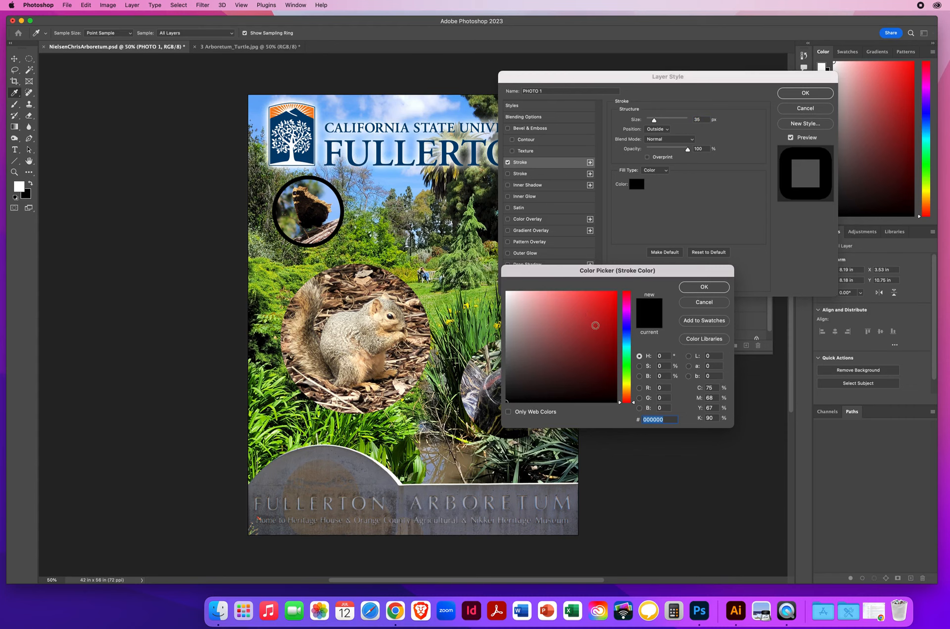
{"action": "left_click", "coordinate": [580, 333]}
{"action": "left_click_drag", "start_coordinate": [580, 333], "coordinate": [506, 292]}
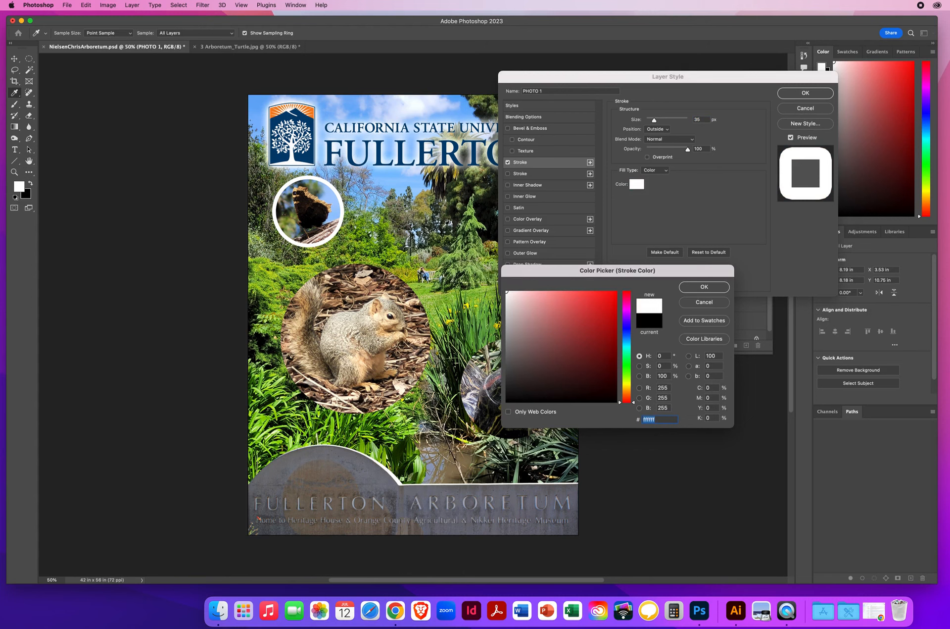
{"action": "left_click", "coordinate": [313, 109]}
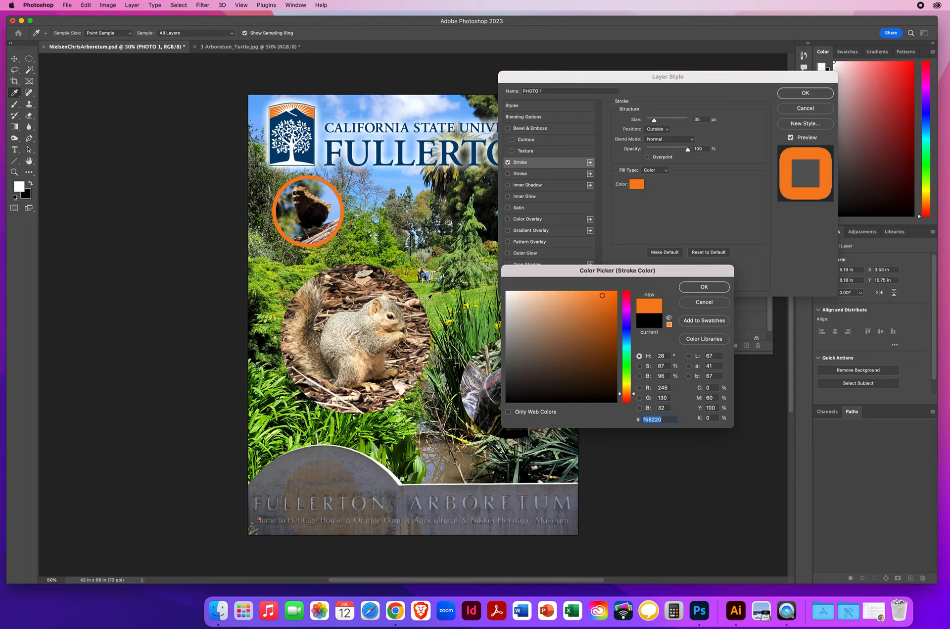
{"action": "left_click", "coordinate": [450, 318]}
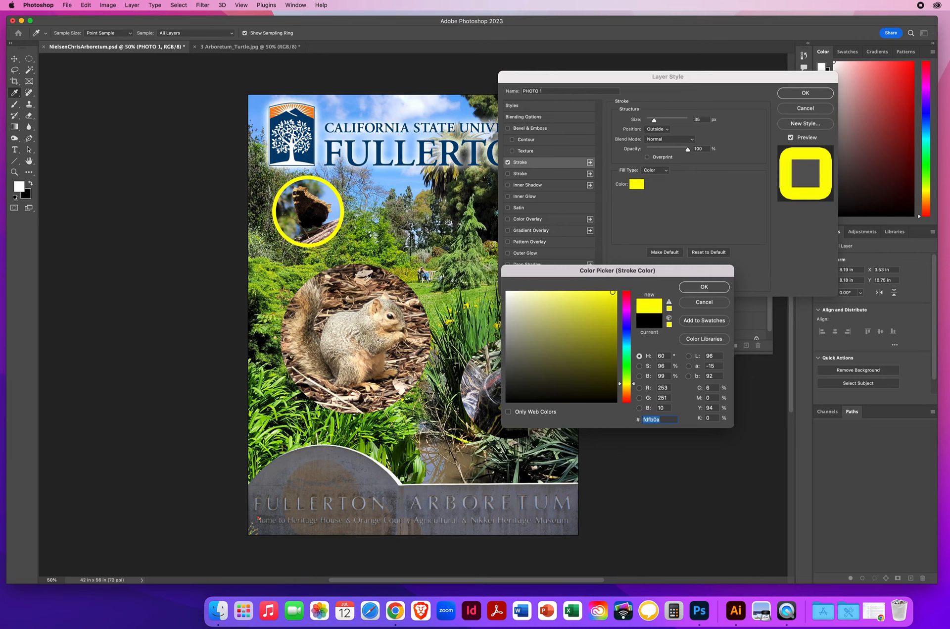
{"action": "left_click", "coordinate": [366, 281]}
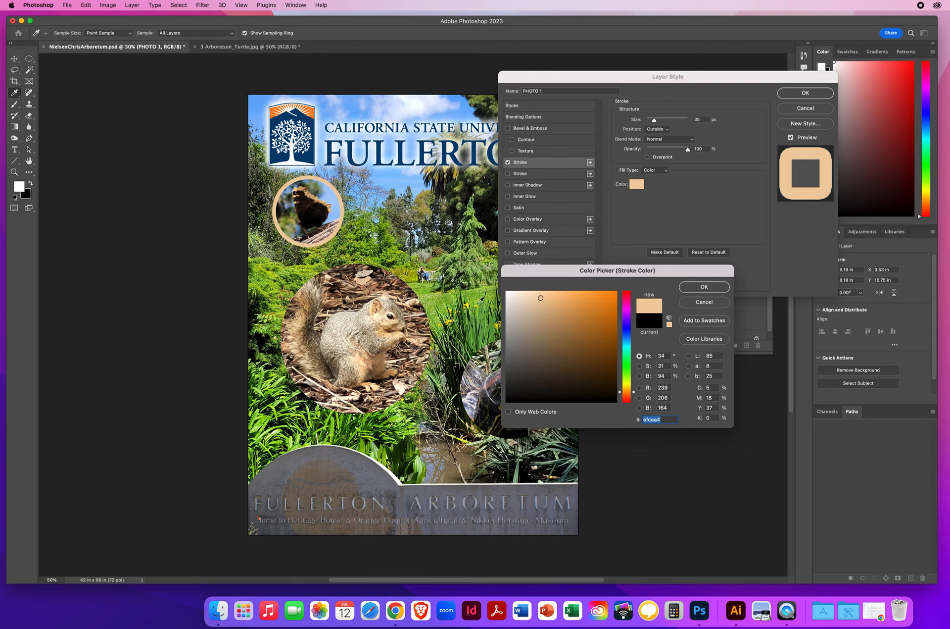
{"action": "left_click", "coordinate": [467, 302]}
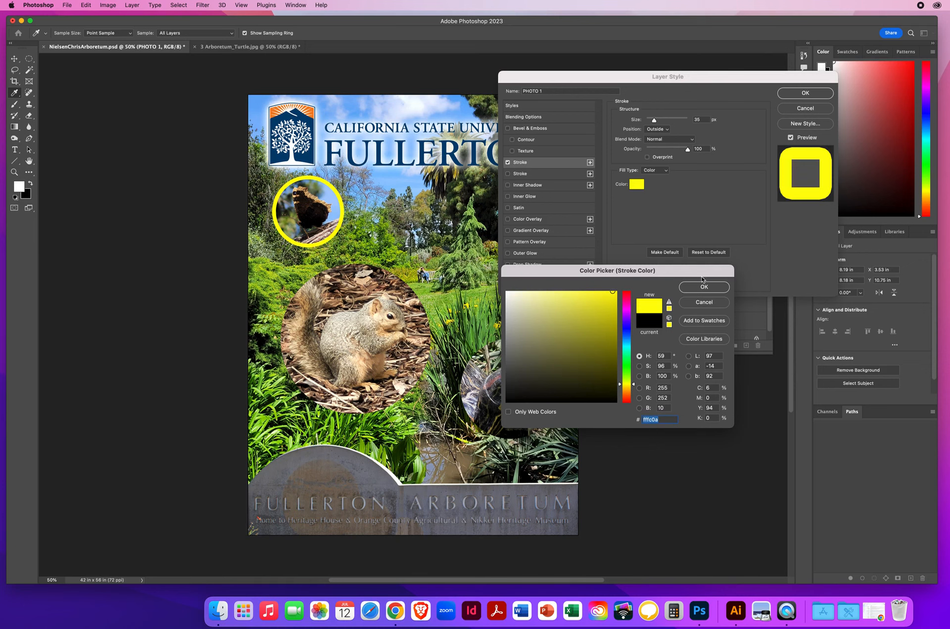
{"action": "left_click", "coordinate": [695, 289]}
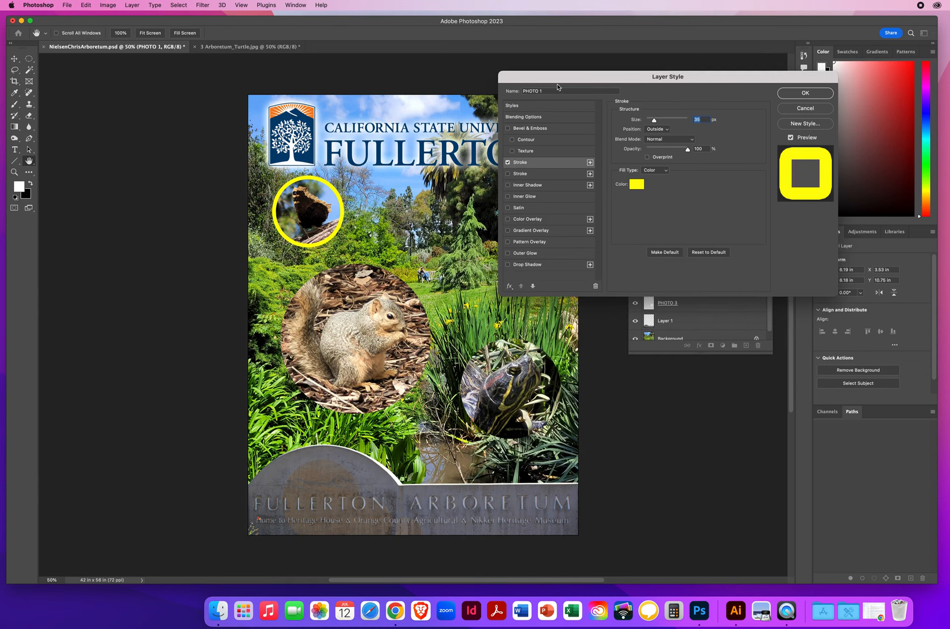
- Add a black inner shadow to the PHOTO 1 circle in Multiply mode at 70% opacity
{"action": "left_click_drag", "start_coordinate": [542, 77], "coordinate": [553, 81]}
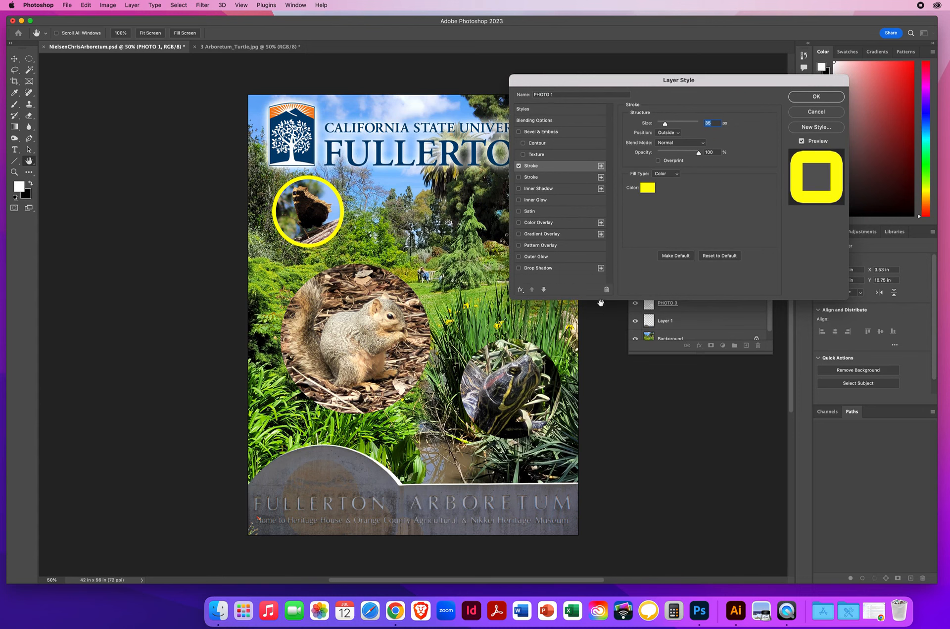
{"action": "left_click", "coordinate": [532, 191]}
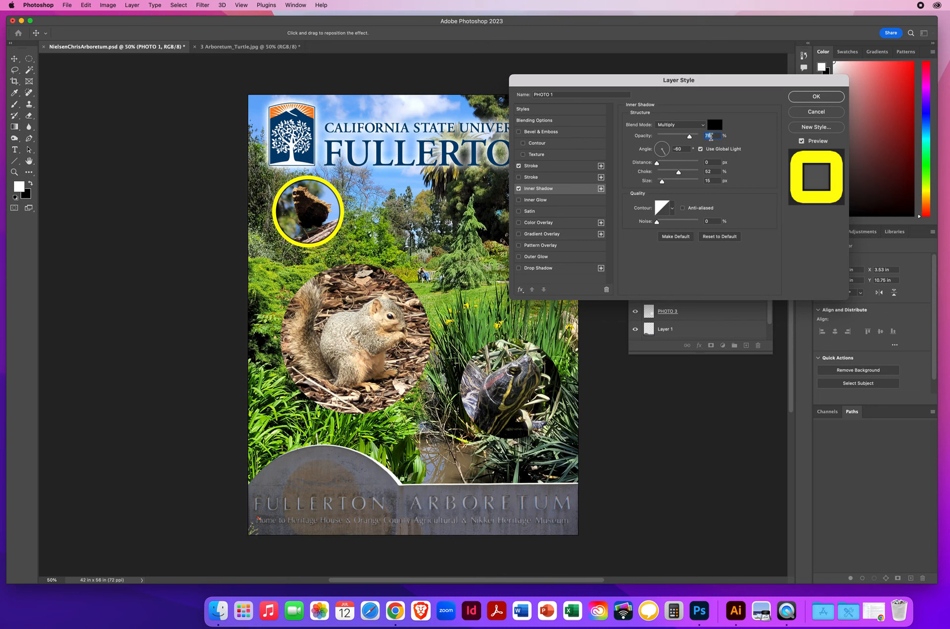
{"action": "left_click", "coordinate": [715, 125]}
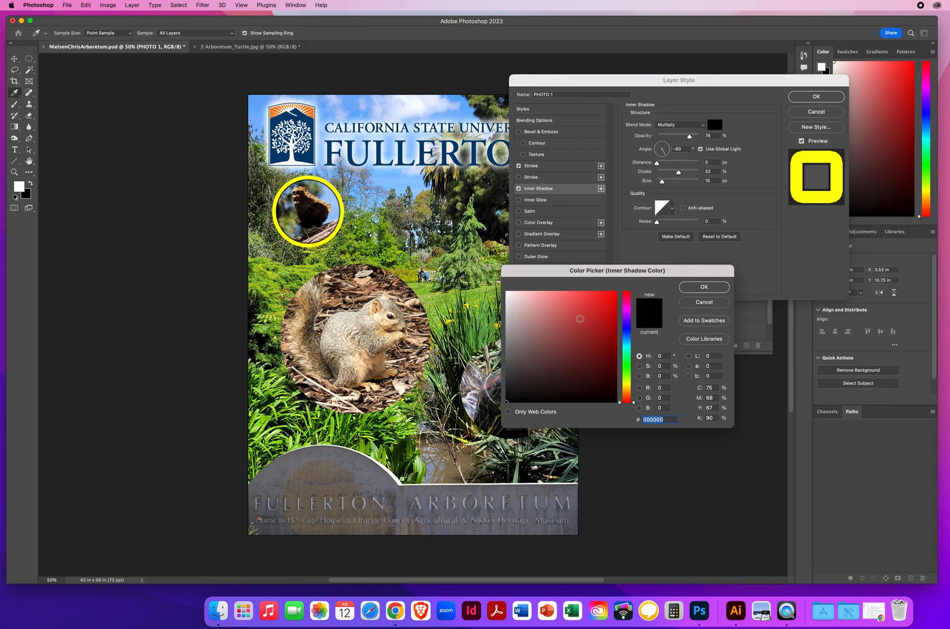
{"action": "left_click", "coordinate": [712, 287]}
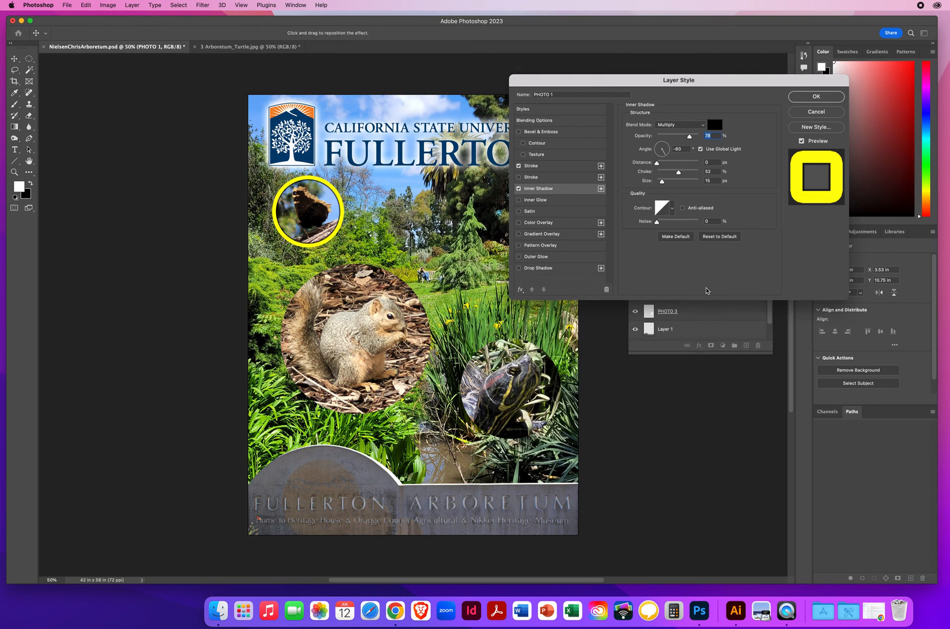
{"action": "left_click", "coordinate": [682, 125]}
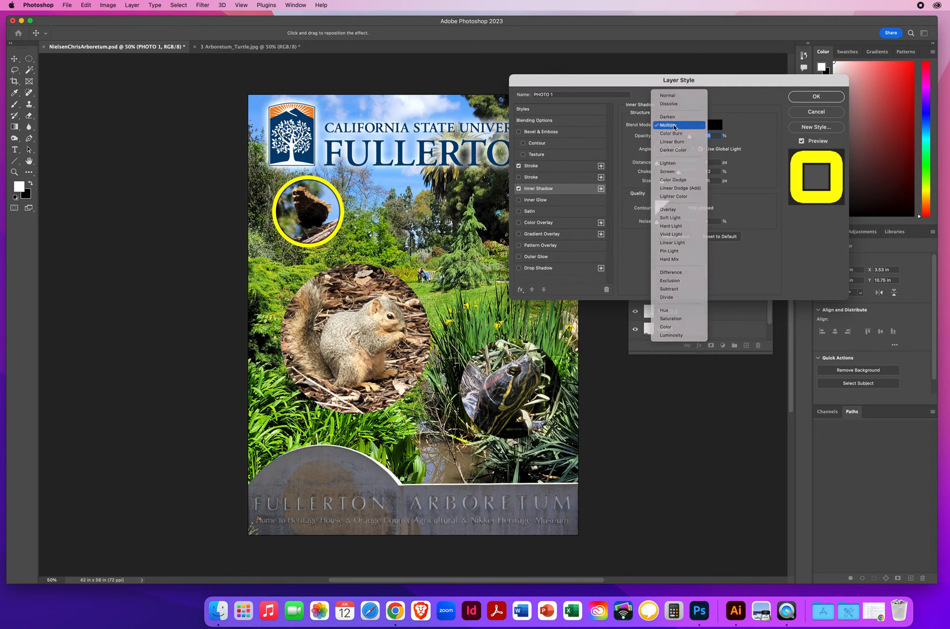
{"action": "left_click", "coordinate": [674, 125]}
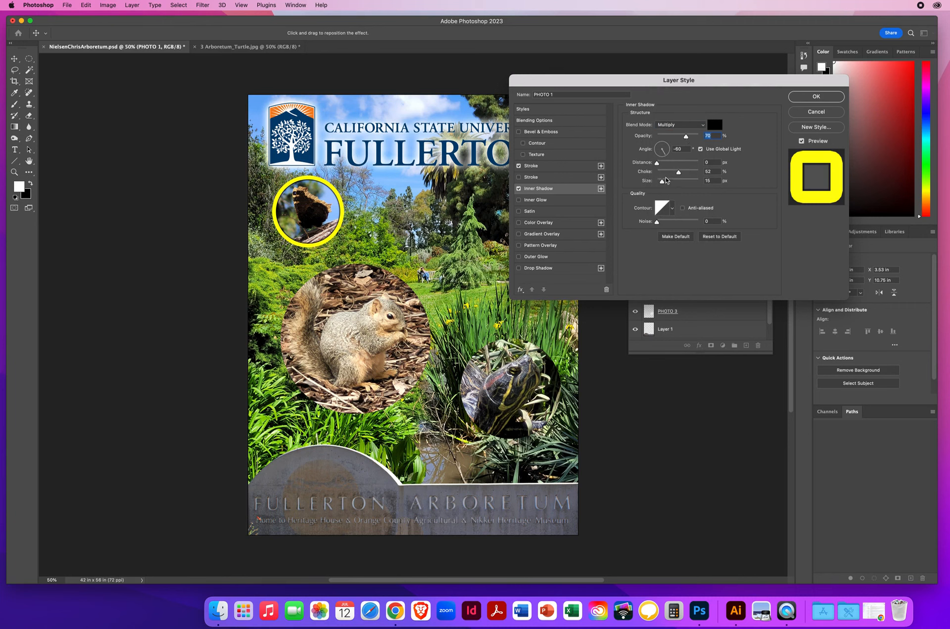
- Set the inner shadow's distance to 0 px, choke to 50% and size to about 49 px, and apply the styles
{"action": "left_click", "coordinate": [716, 162]}
{"action": "mouse_move", "coordinate": [657, 165]}
{"action": "left_mouse_down"}
{"action": "mouse_move", "coordinate": [693, 166]}
{"action": "mouse_move", "coordinate": [639, 166]}
{"action": "mouse_move", "coordinate": [676, 173]}
{"action": "mouse_move", "coordinate": [668, 184]}
{"action": "left_mouse_up"}
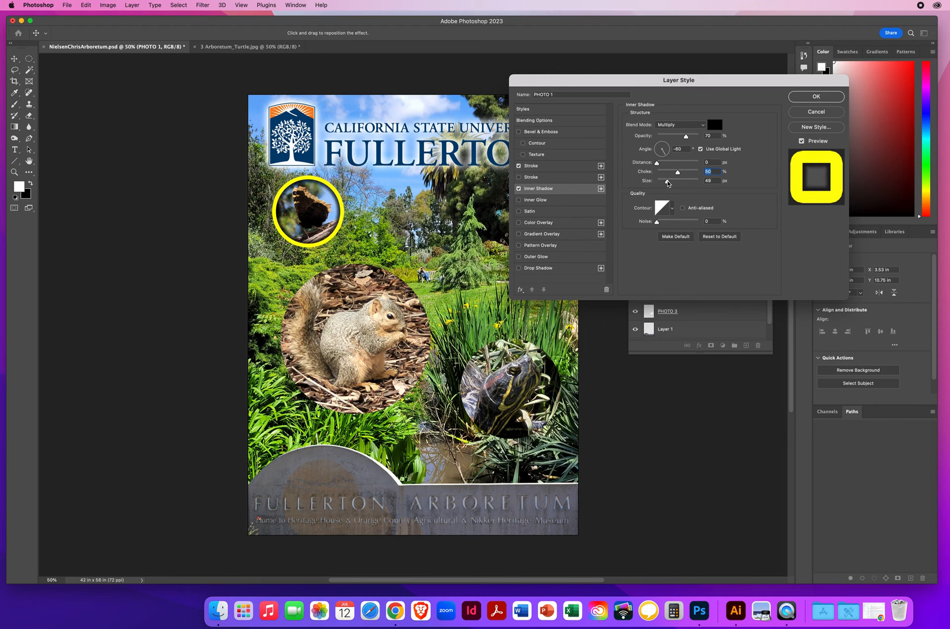
{"action": "left_click_drag", "start_coordinate": [668, 183], "coordinate": [668, 183]}
{"action": "left_click", "coordinate": [798, 99]}
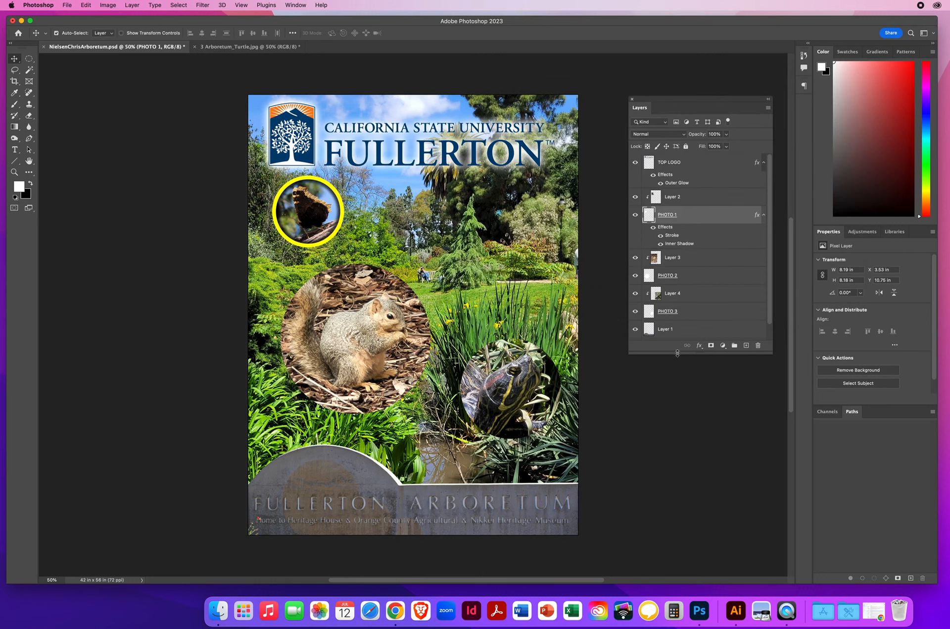
- Copy PHOTO 1's stroke and inner shadow effects to the PHOTO 2 and PHOTO 3 circles, and save the poster
{"action": "left_click_drag", "start_coordinate": [678, 353], "coordinate": [681, 427]}
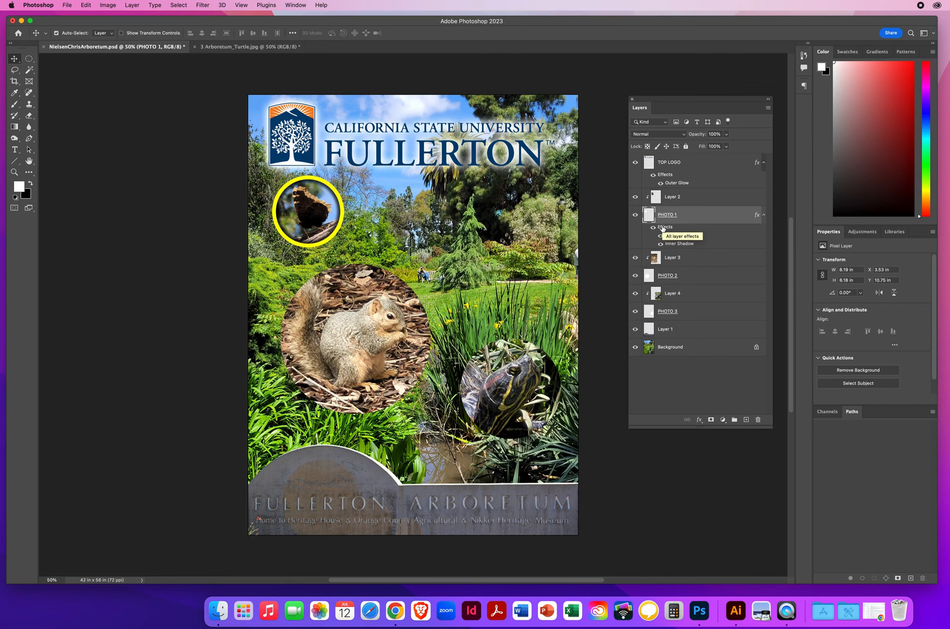
{"action": "mouse_move", "coordinate": [663, 229]}
{"action": "left_mouse_down"}
{"action": "mouse_move", "coordinate": [683, 235]}
{"action": "mouse_move", "coordinate": [690, 259]}
{"action": "mouse_move", "coordinate": [665, 278]}
{"action": "left_mouse_up"}
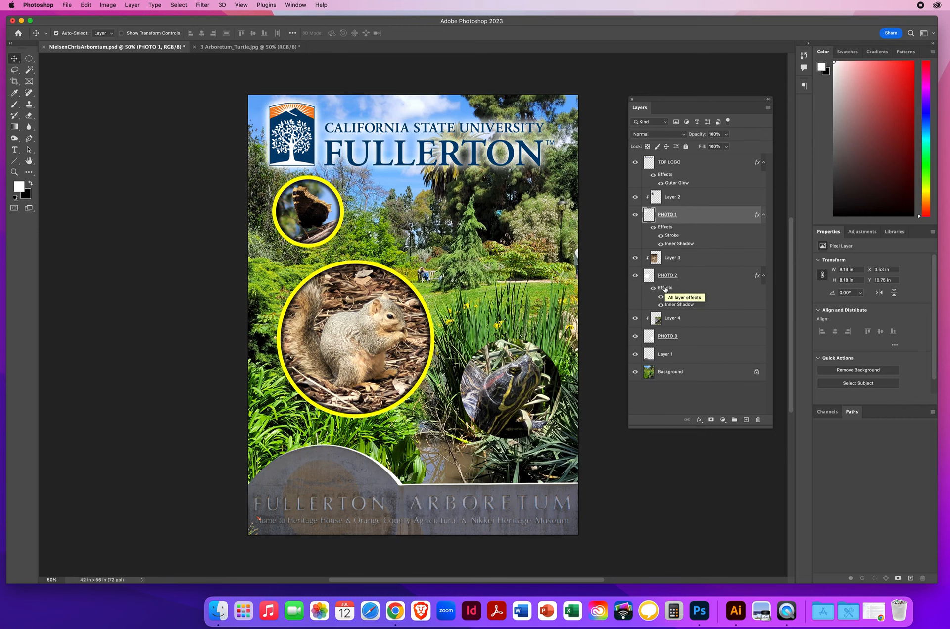
{"action": "mouse_move", "coordinate": [665, 288]}
{"action": "left_mouse_down"}
{"action": "mouse_move", "coordinate": [689, 308]}
{"action": "mouse_move", "coordinate": [690, 324]}
{"action": "mouse_move", "coordinate": [672, 339]}
{"action": "left_mouse_up"}
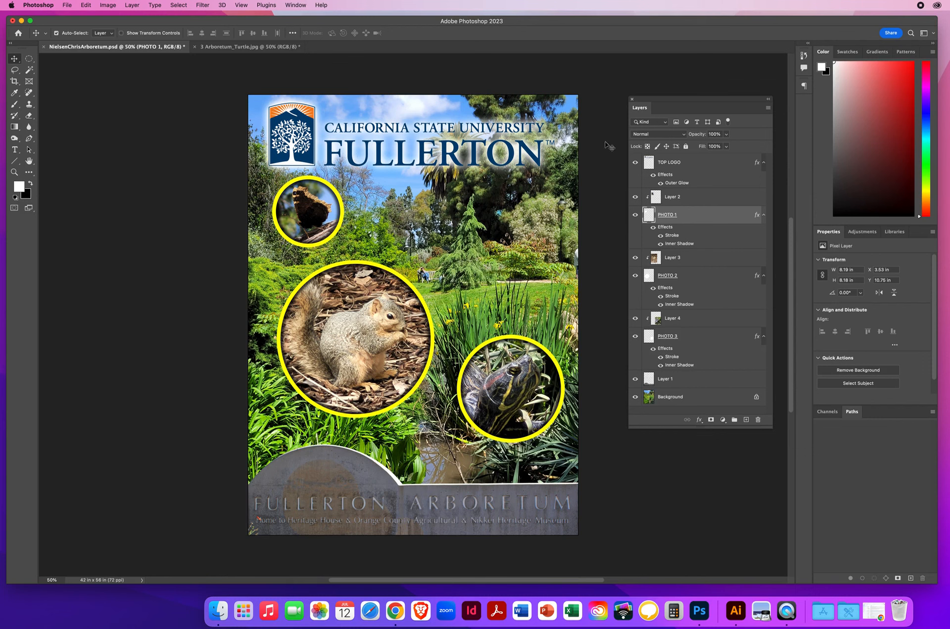
{"action": "left_click_drag", "start_coordinate": [647, 100], "coordinate": [646, 70]}
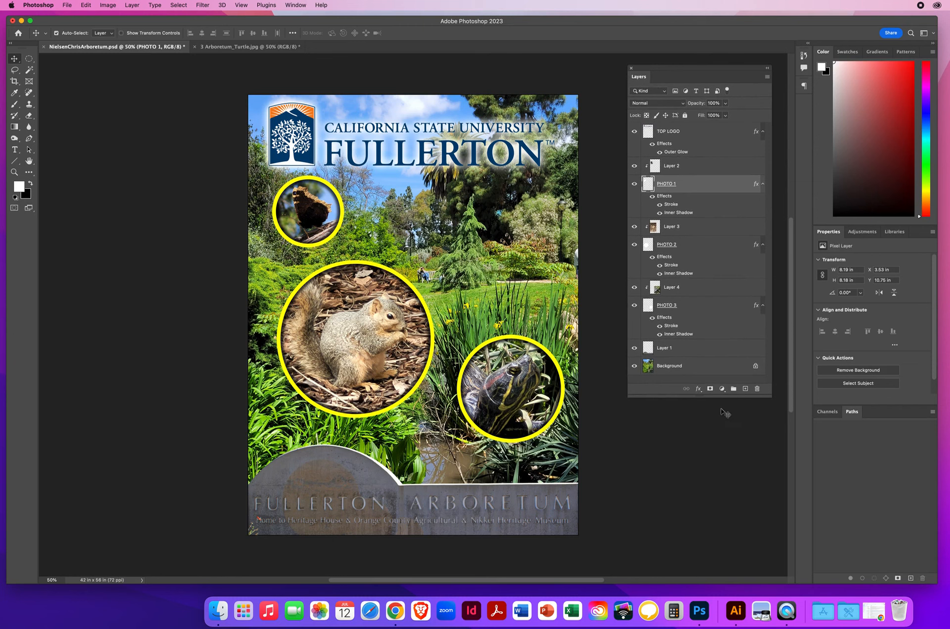
{"action": "left_click_drag", "start_coordinate": [695, 397], "coordinate": [695, 472]}
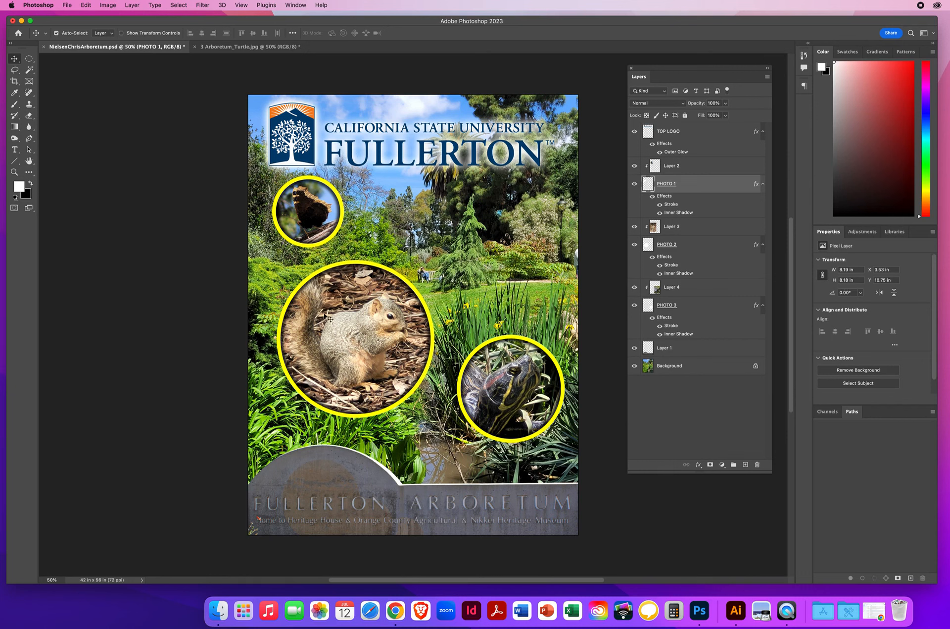
{"action": "left_click", "coordinate": [68, 6]}
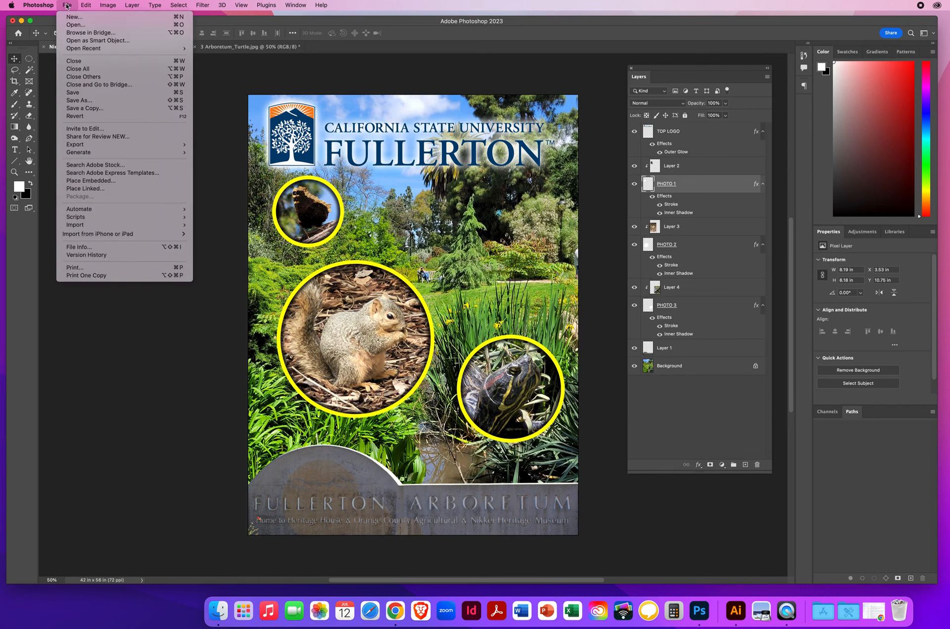
{"action": "left_click", "coordinate": [73, 93]}
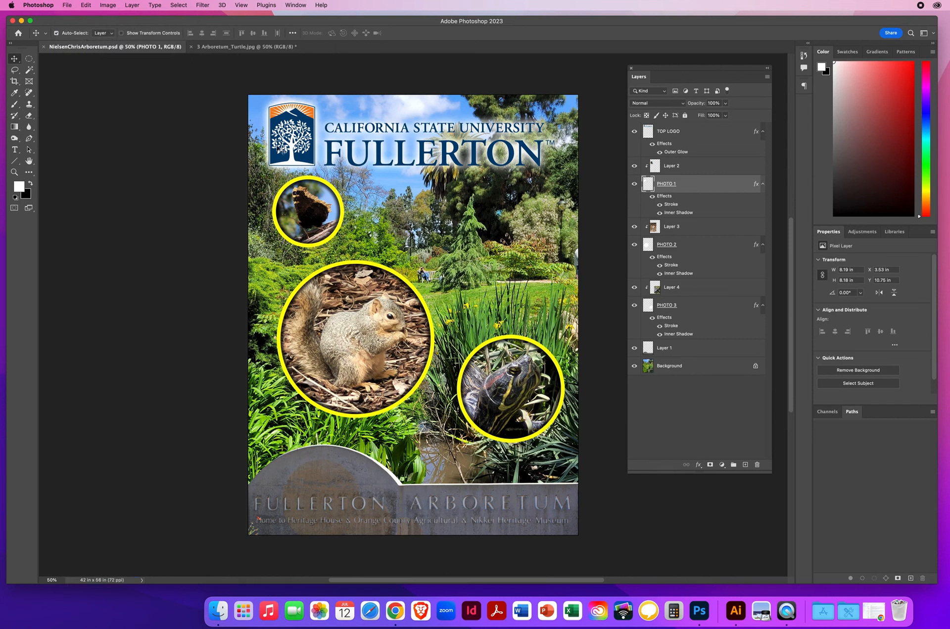
- Select the layer holding the arboretum sign at the poster's base and rename it SIGN
{"action": "left_click", "coordinate": [705, 352]}
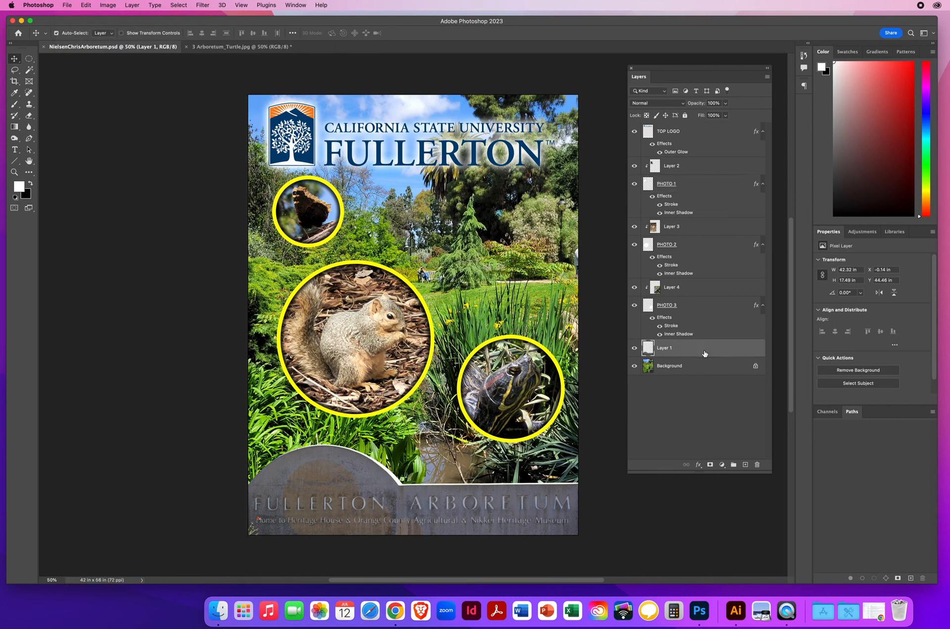
{"action": "left_click", "coordinate": [686, 248]}
{"action": "left_click", "coordinate": [706, 191]}
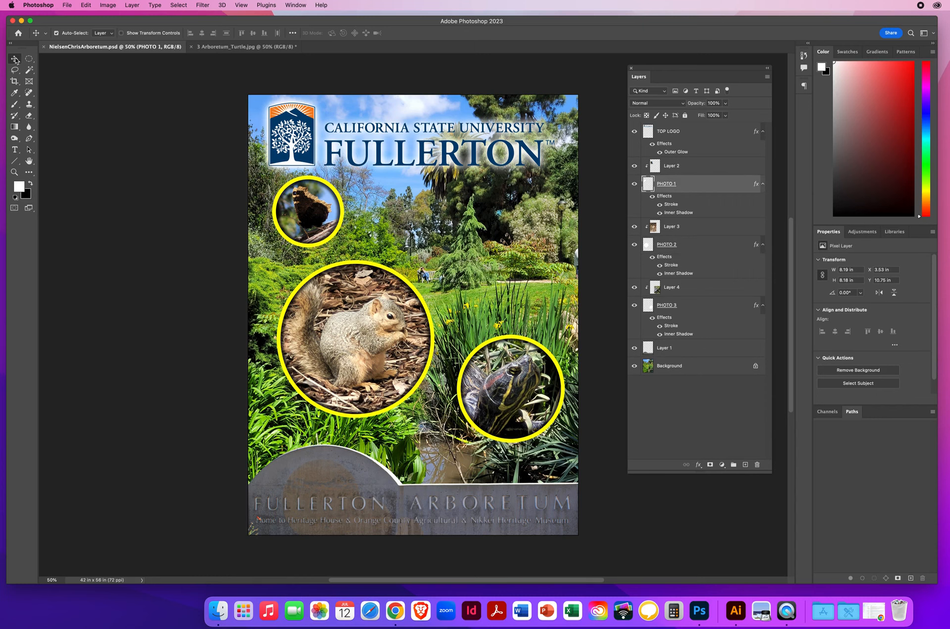
{"action": "left_click", "coordinate": [368, 475]}
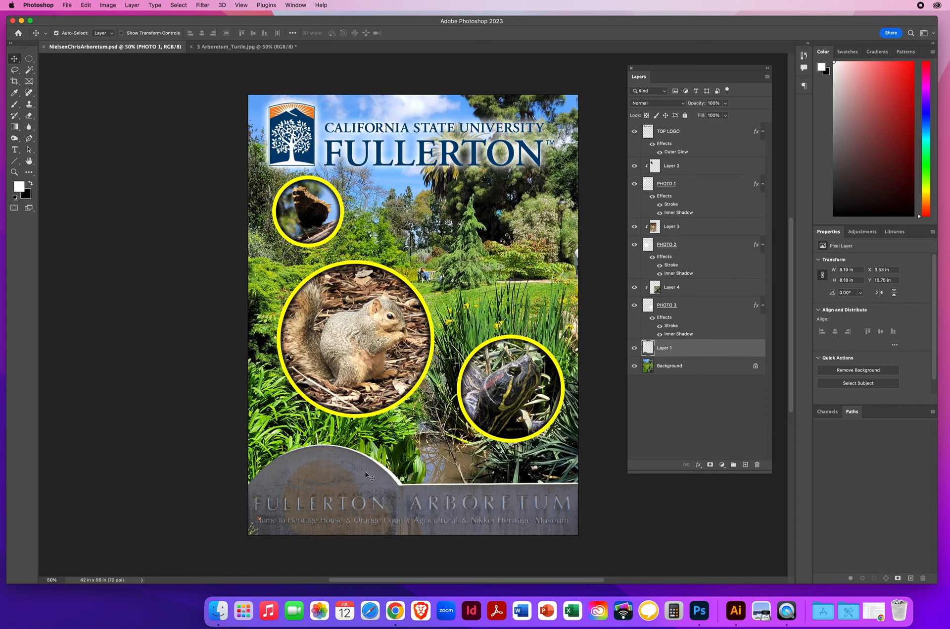
{"action": "double_click", "coordinate": [663, 348]}
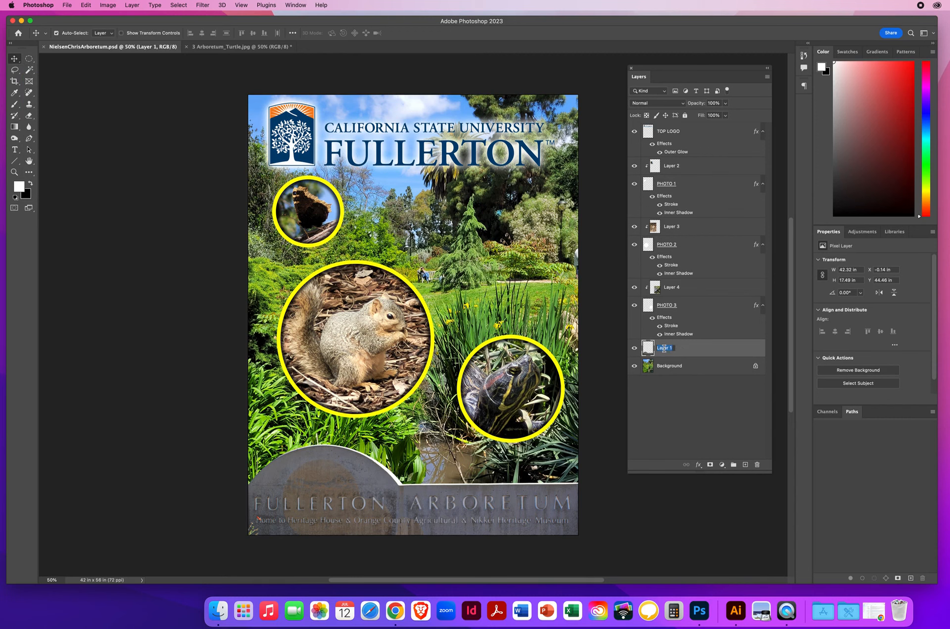
{"action": "type", "text": "Sl"}
{"action": "key", "text": "Return"}
- Add a drop shadow to the SIGN layer at a -90° angle, with global light switched off
{"action": "double_click", "coordinate": [732, 349]}
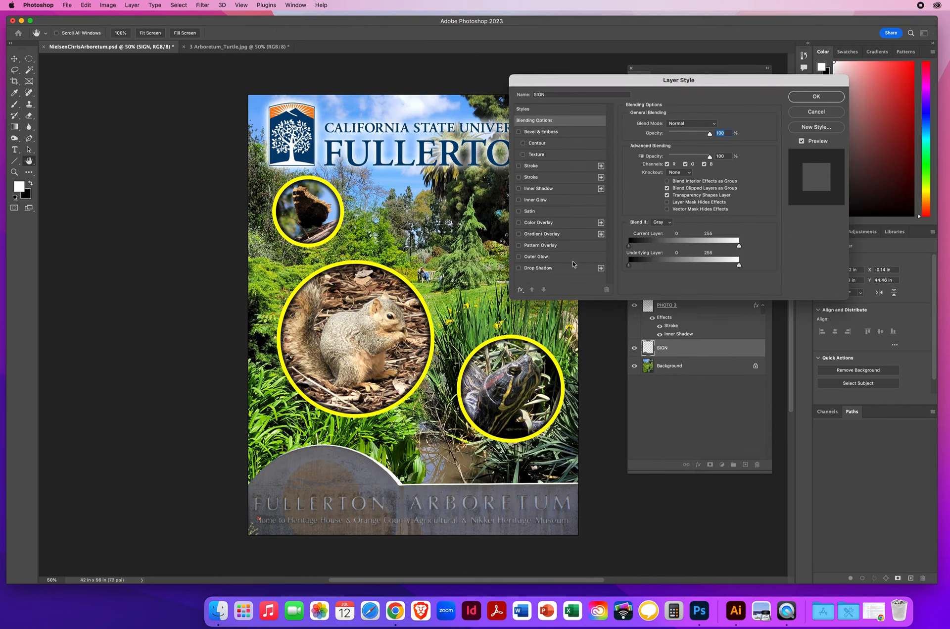
{"action": "left_click", "coordinate": [538, 270]}
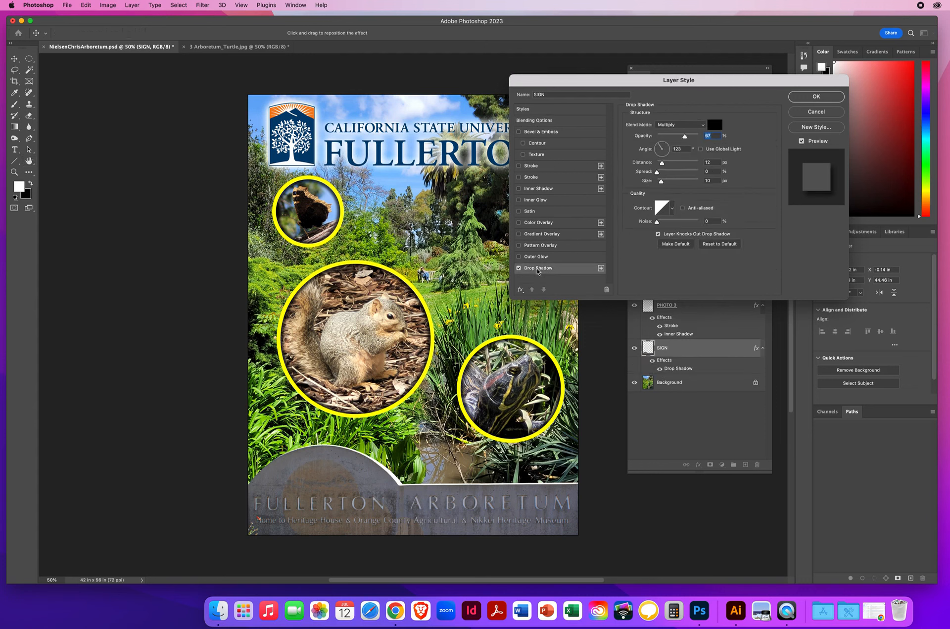
{"action": "left_click", "coordinate": [701, 149]}
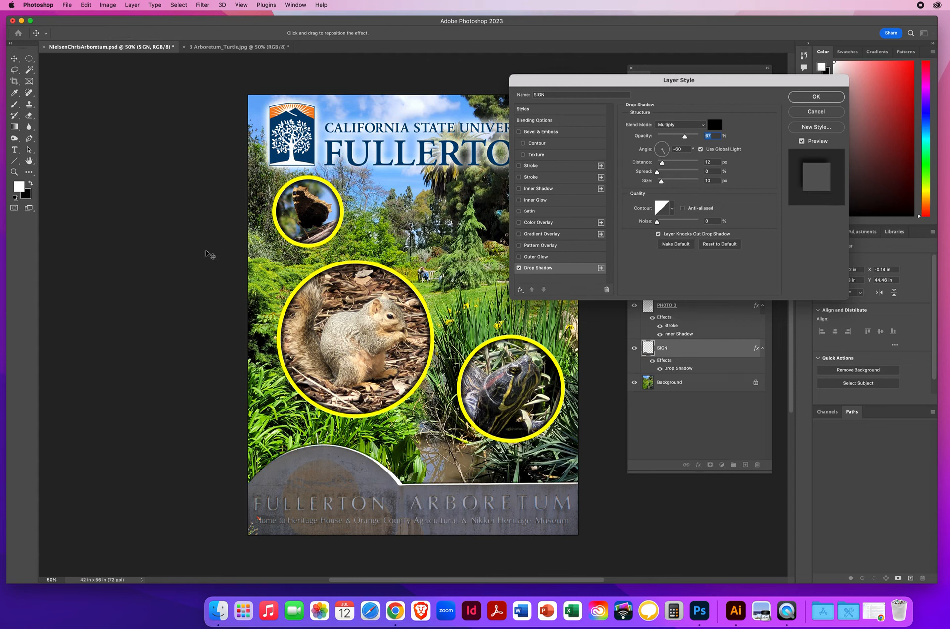
{"action": "left_click", "coordinate": [700, 148]}
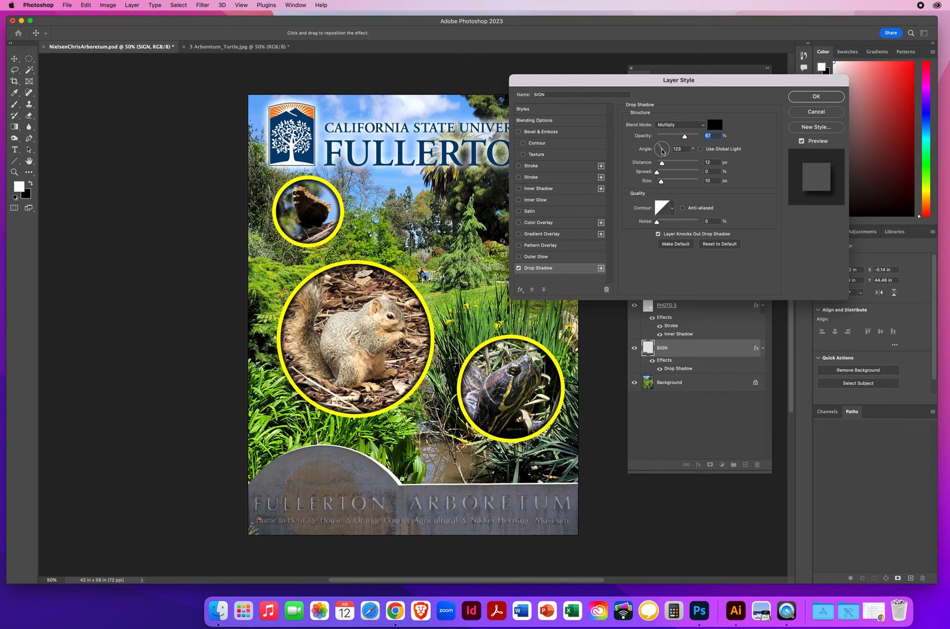
{"action": "left_click_drag", "start_coordinate": [659, 147], "coordinate": [663, 161]}
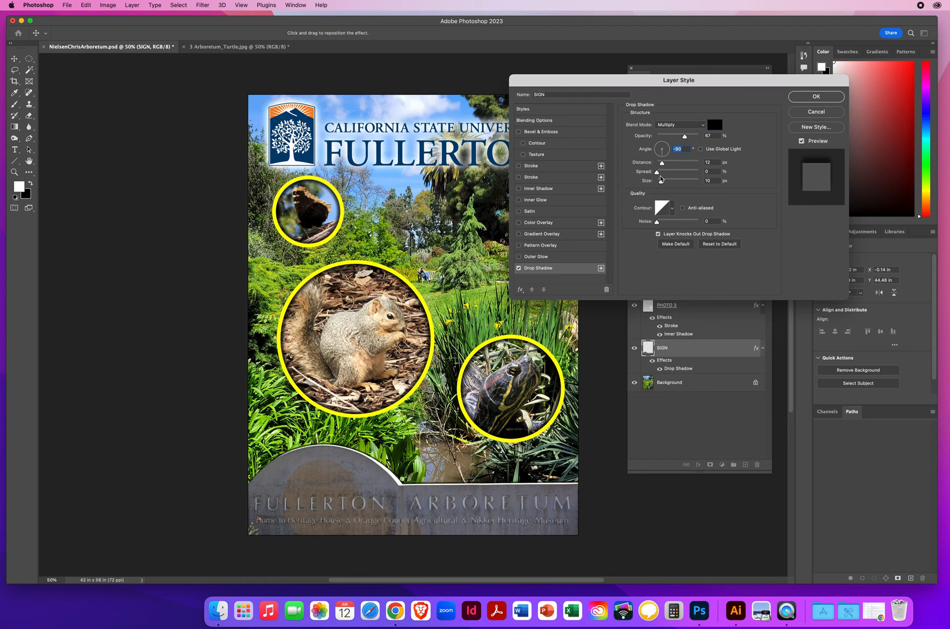
- Set the sign's drop shadow to 30 px distance, 20% spread and 65 px size, and apply the style
{"action": "left_click_drag", "start_coordinate": [662, 163], "coordinate": [670, 164]}
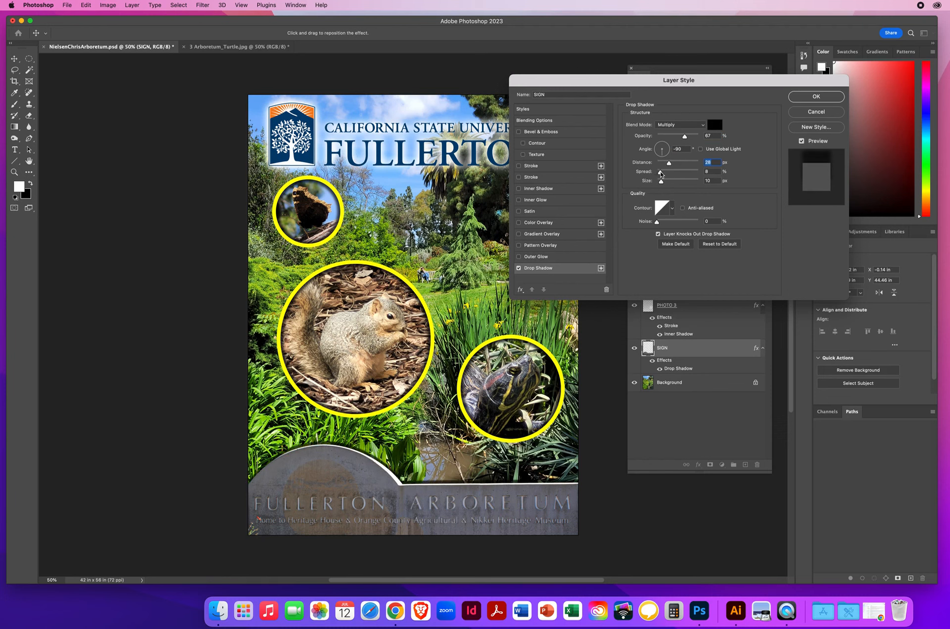
{"action": "left_click", "coordinate": [655, 172]}
{"action": "mouse_move", "coordinate": [661, 181]}
{"action": "left_mouse_down"}
{"action": "mouse_move", "coordinate": [670, 183]}
{"action": "mouse_move", "coordinate": [660, 174]}
{"action": "mouse_move", "coordinate": [671, 166]}
{"action": "left_mouse_up"}
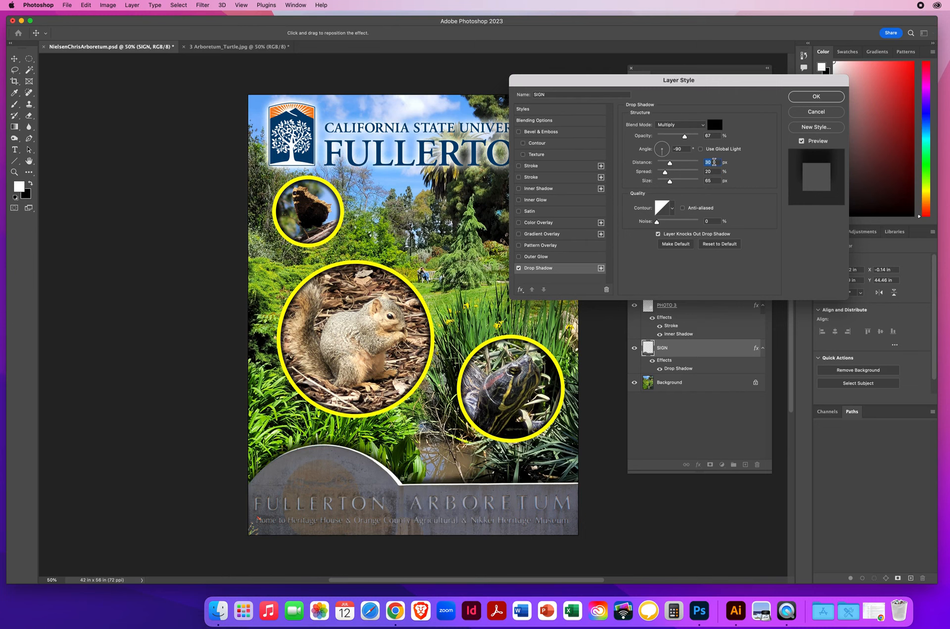
{"action": "left_click", "coordinate": [715, 172]}
{"action": "left_click", "coordinate": [712, 180]}
{"action": "left_click", "coordinate": [803, 98]}
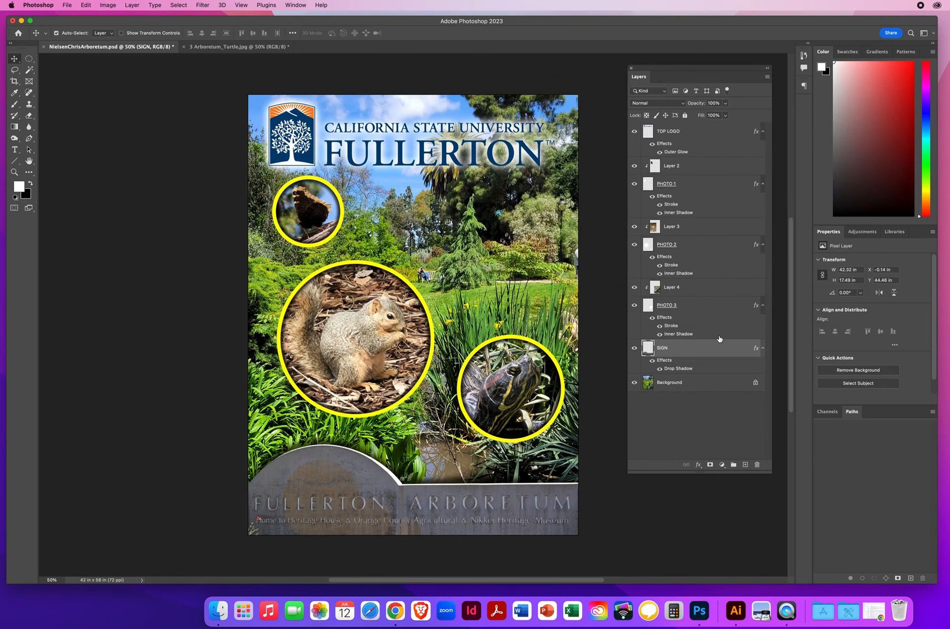
- Save the poster and close the 3 Arboretum_Turtle.jpg document
{"action": "left_click", "coordinate": [67, 5]}
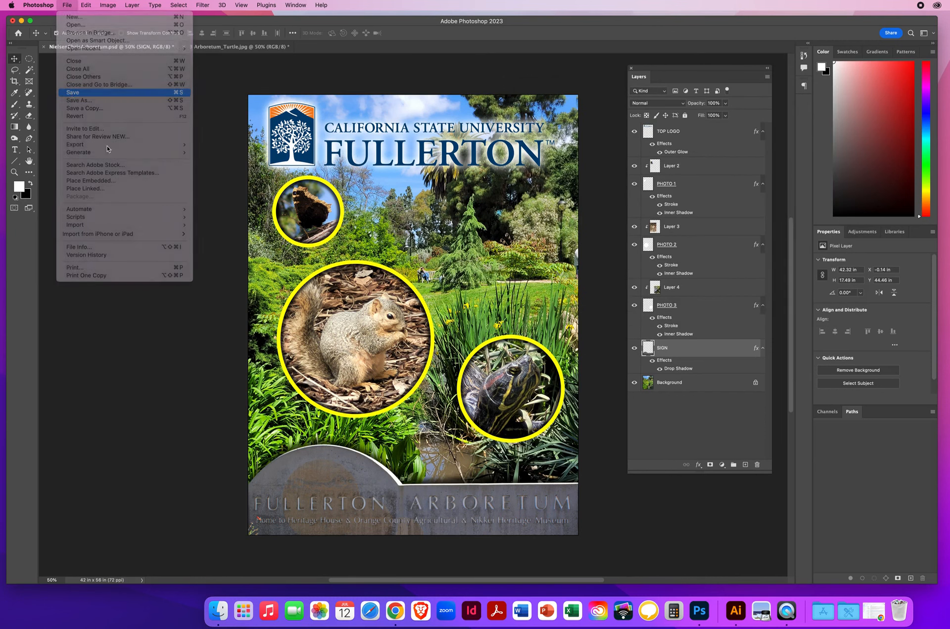
{"action": "key", "text": "super+s"}
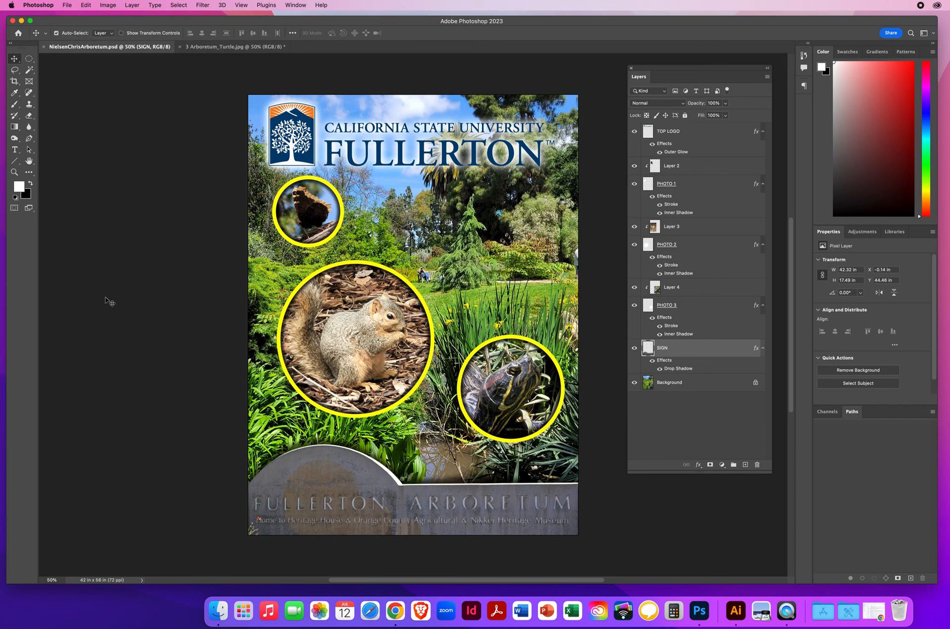
{"action": "left_click", "coordinate": [180, 47]}
- Save a JPEG copy of the poster to the Desktop at High quality 8 in Baseline ("Standard") format
{"action": "left_click", "coordinate": [67, 4]}
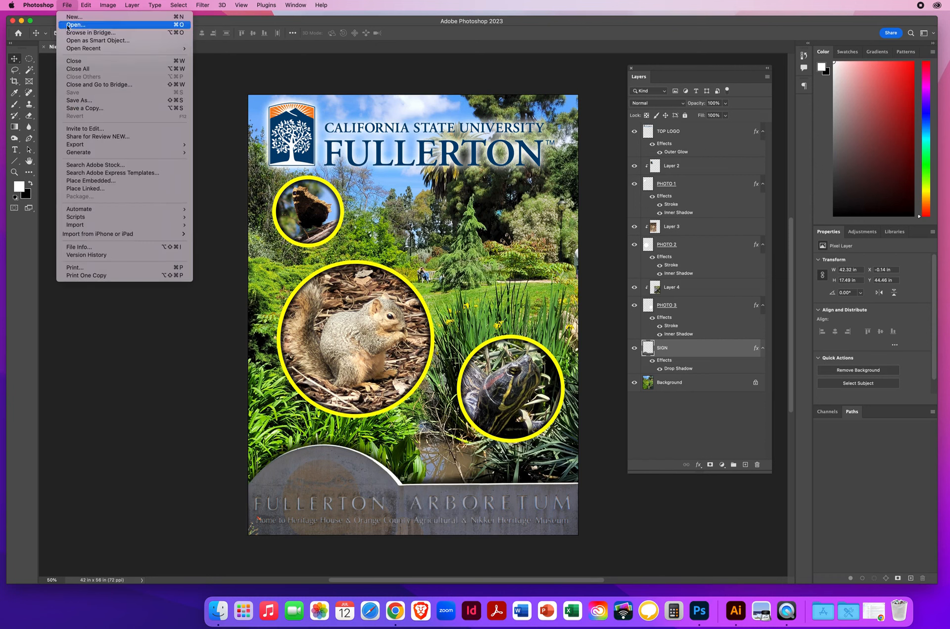
{"action": "left_click", "coordinate": [84, 108]}
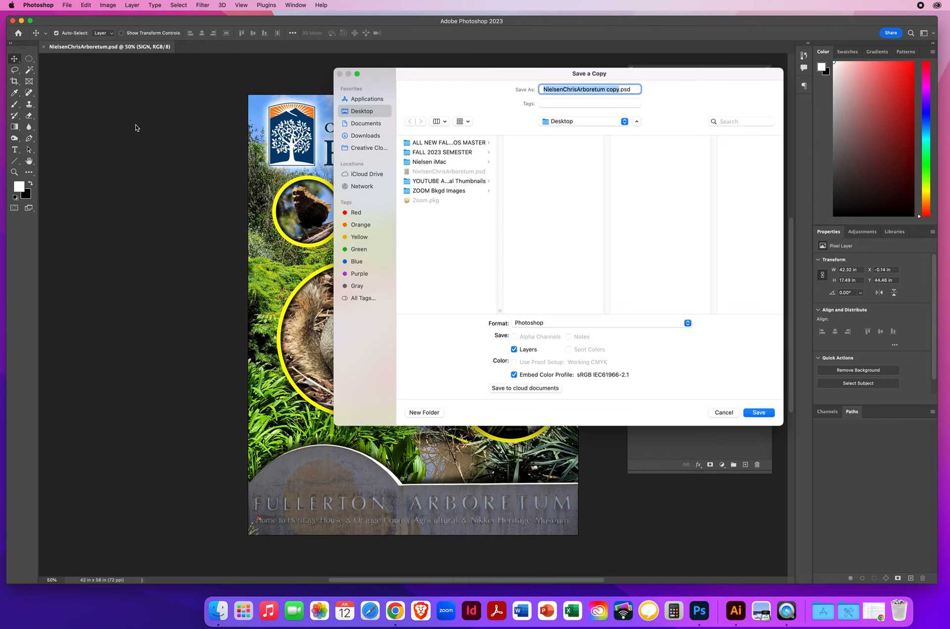
{"action": "left_click", "coordinate": [557, 324]}
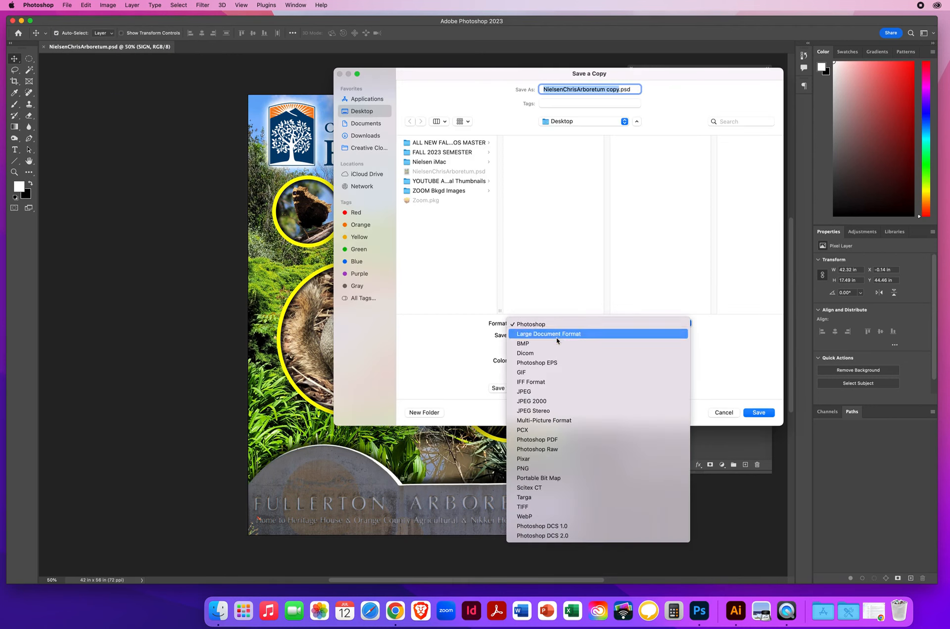
{"action": "left_click", "coordinate": [540, 392]}
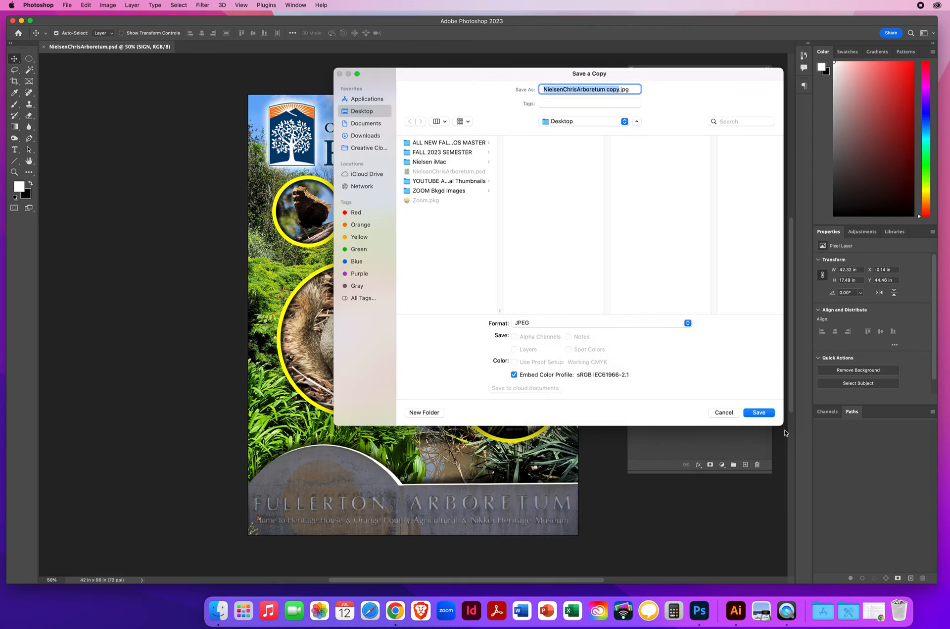
{"action": "left_click", "coordinate": [757, 414]}
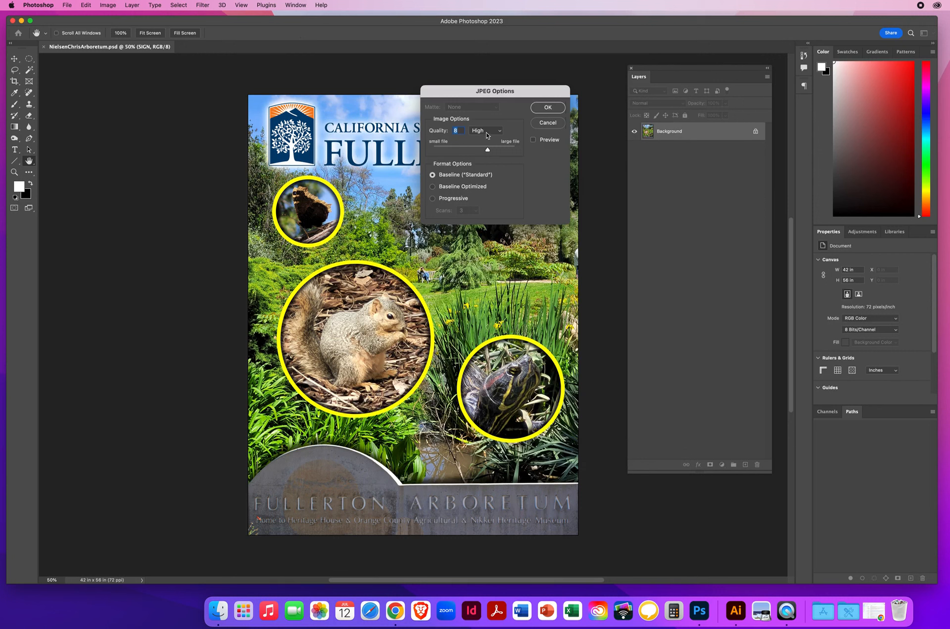
{"action": "left_click", "coordinate": [542, 109]}
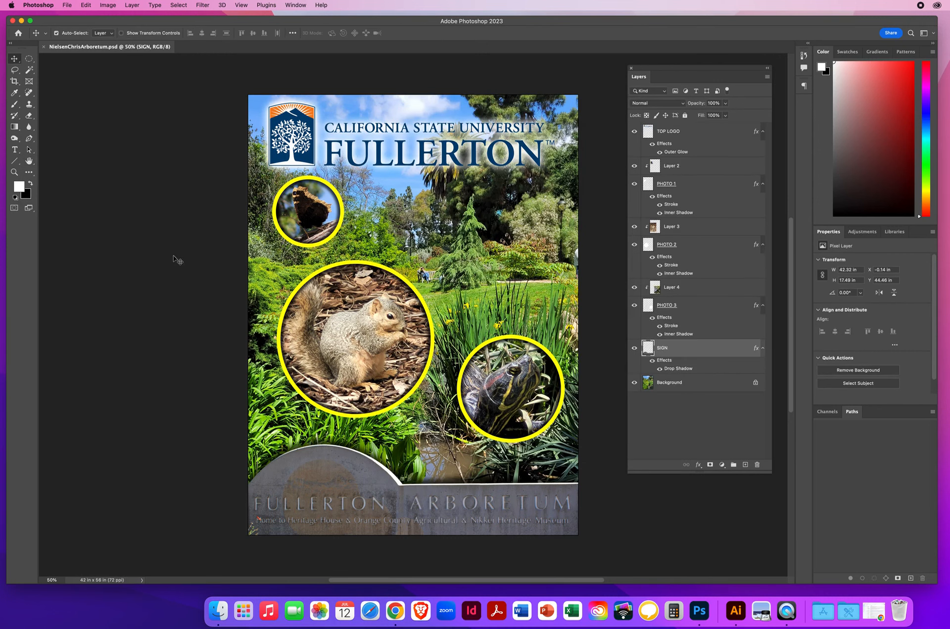
{"action": "left_click_drag", "start_coordinate": [646, 74], "coordinate": [618, 121]}
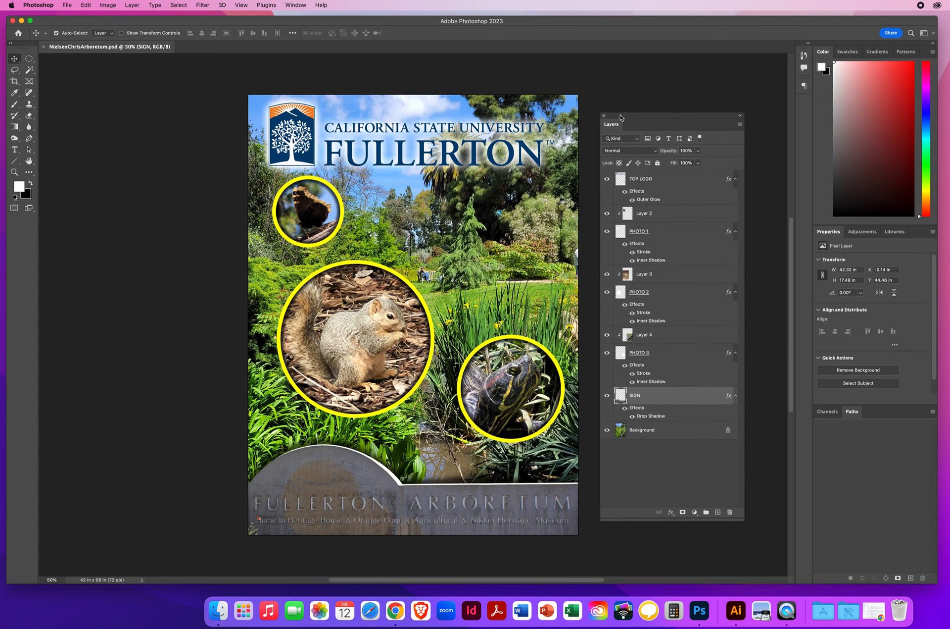